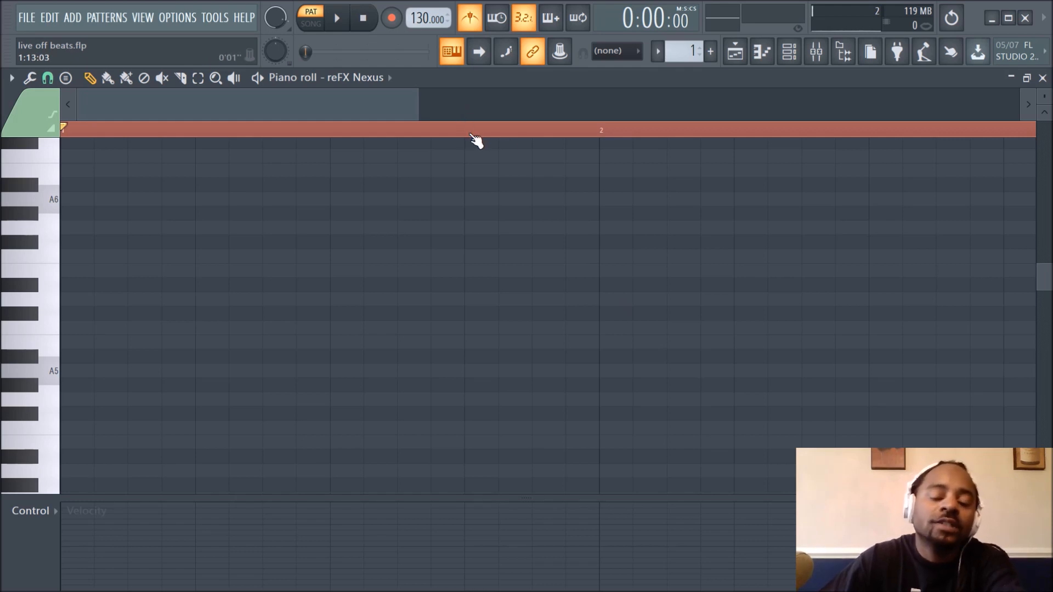
Examine the empty piano roll's bar grid at several zoom levels and look through the global snap options
scroll(474, 137, down, 2)
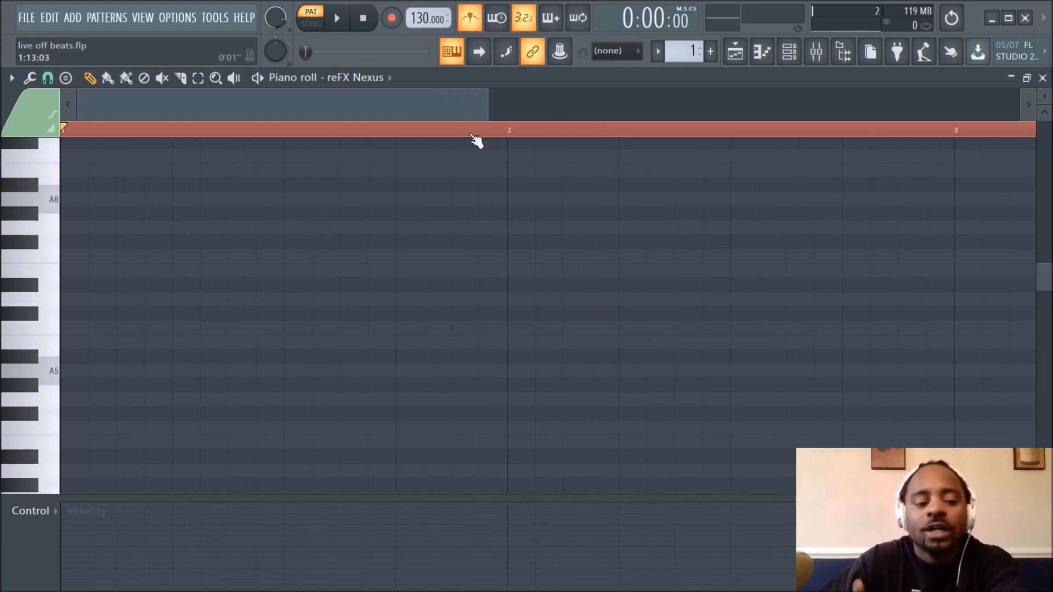
scroll(475, 140, down, 3)
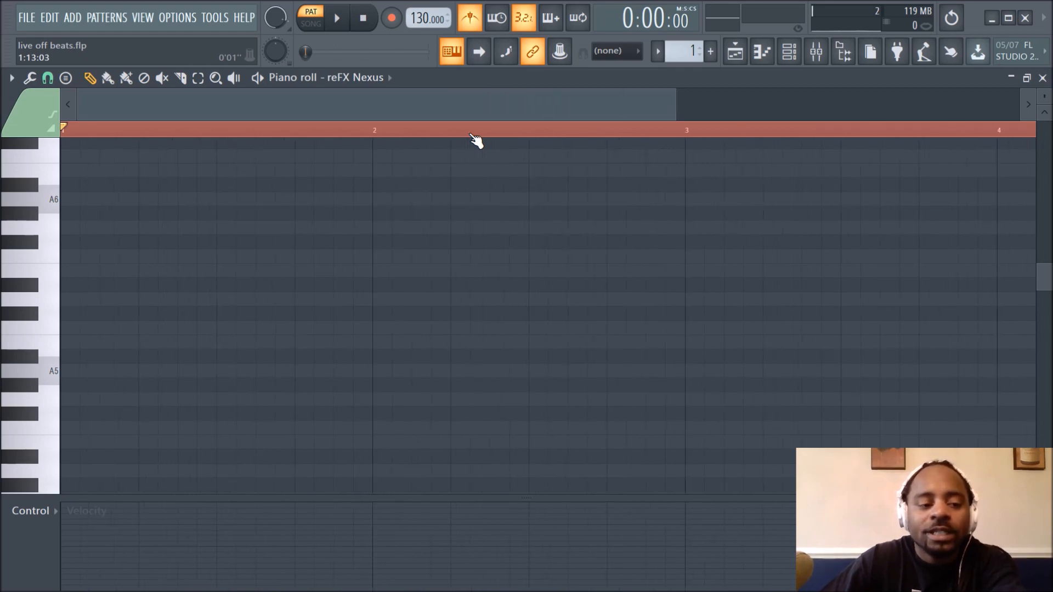
scroll(475, 140, down, 1)
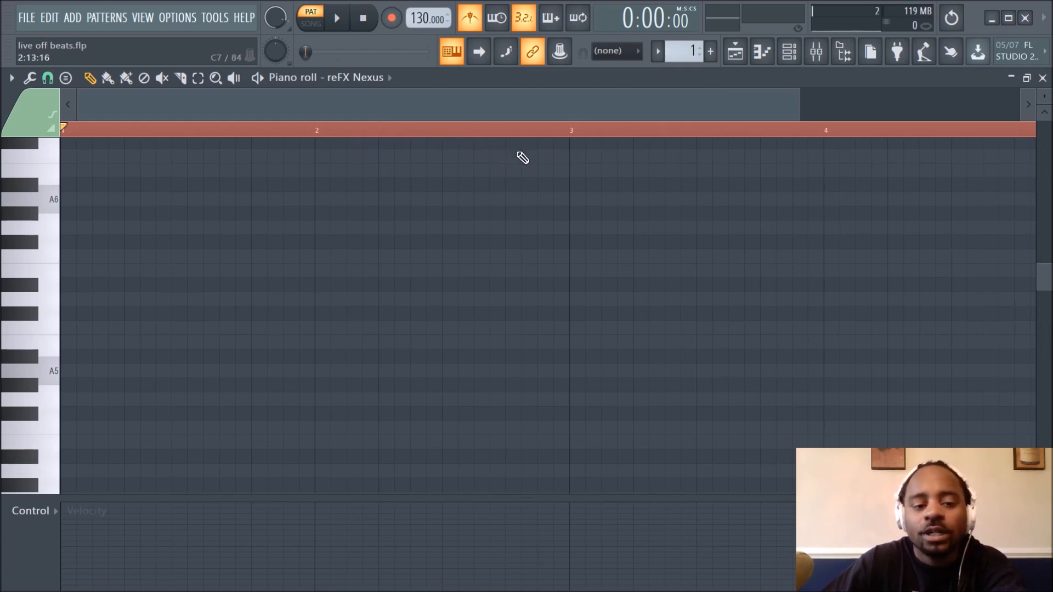
scroll(433, 140, down, 1)
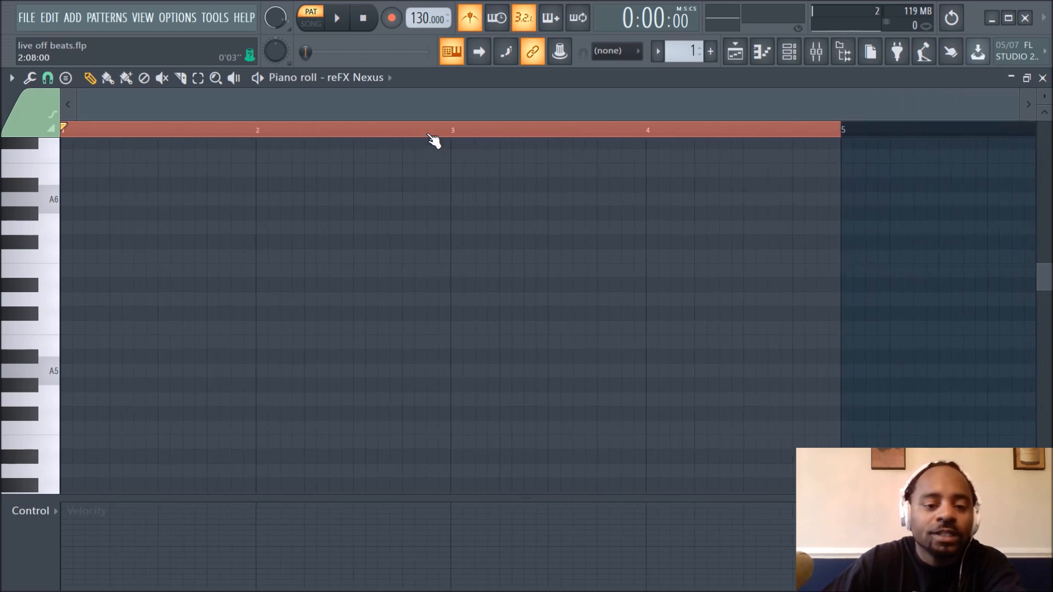
scroll(433, 140, up, 2)
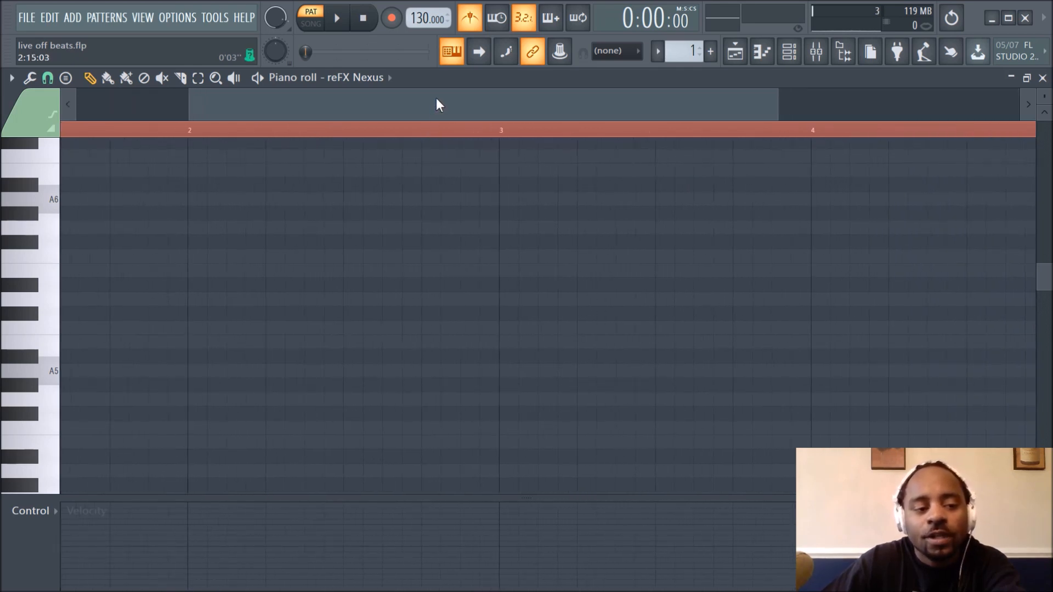
scroll(437, 97, left, 6)
scroll(436, 97, left, 1)
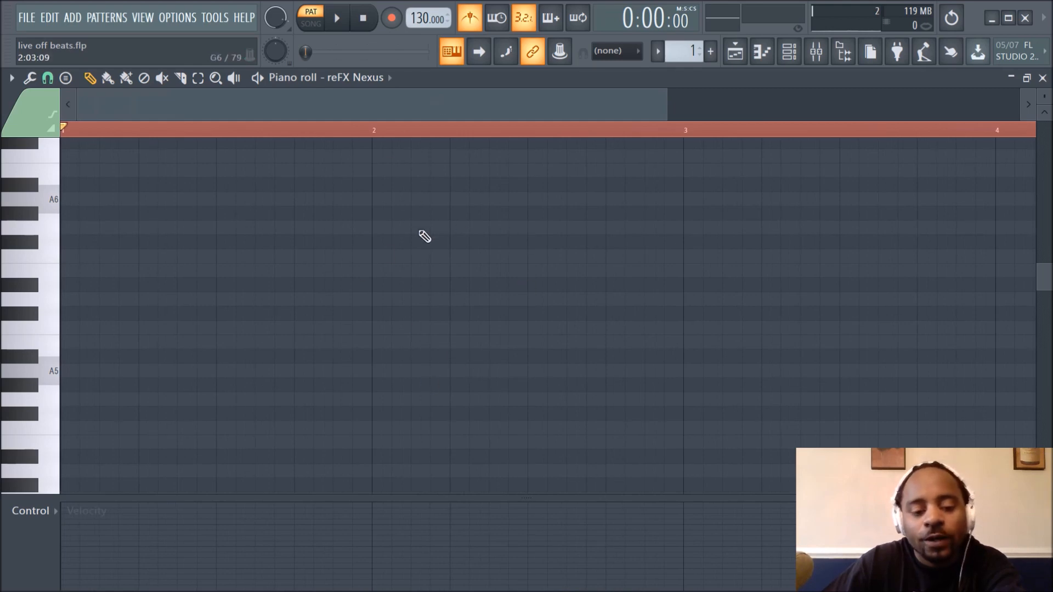
scroll(399, 137, down, 2)
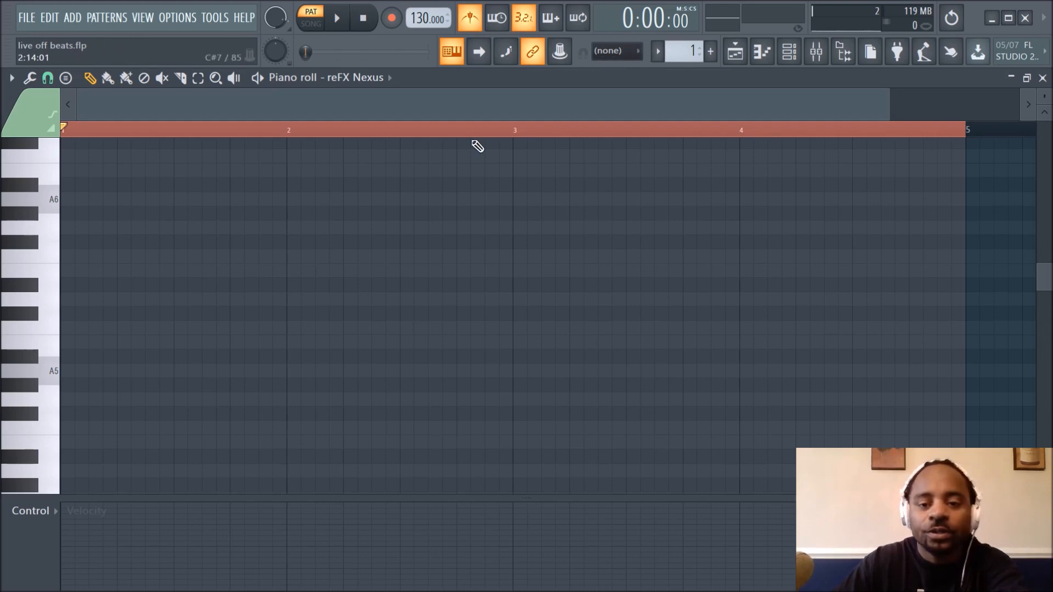
click(632, 52)
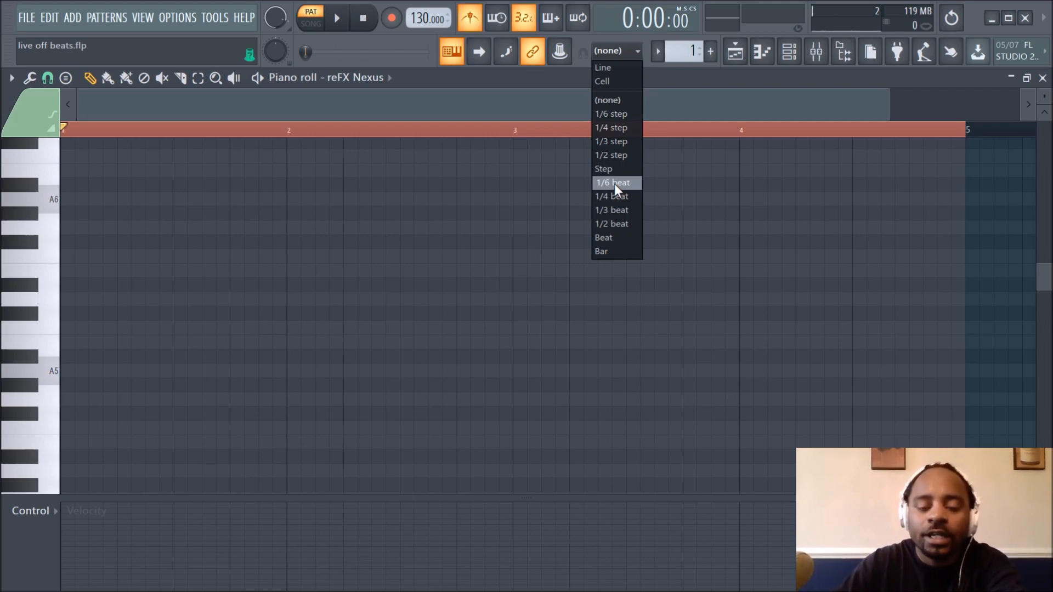
click(687, 79)
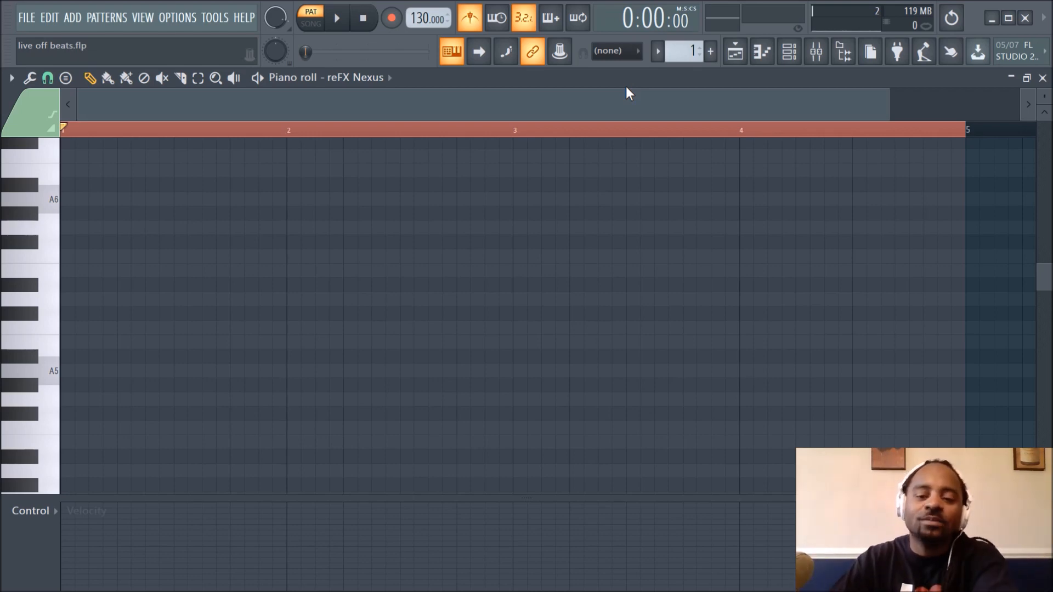
Place unsnapped F#6, C6, A#5 and G#5 notes around bars 2 and 3, and shift the C6 note slightly earlier
click(408, 242)
click(530, 328)
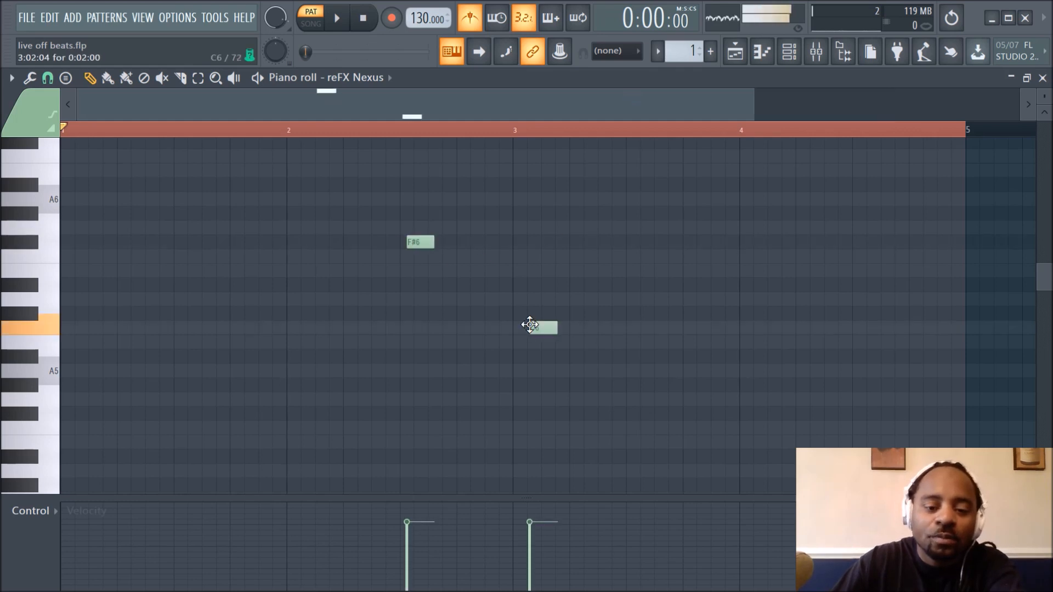
click(440, 357)
click(396, 385)
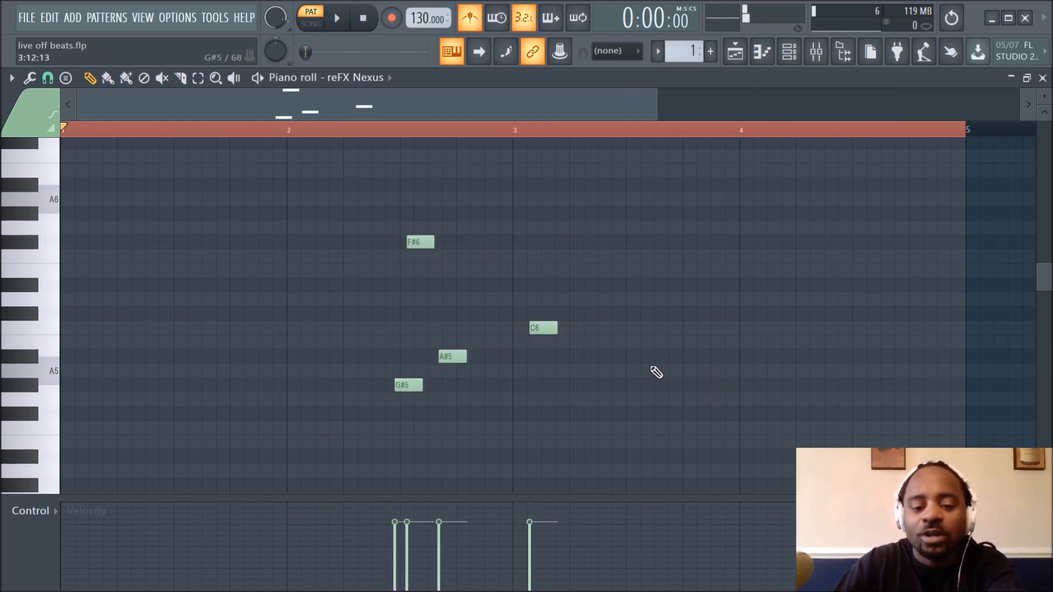
drag(543, 323, 530, 321)
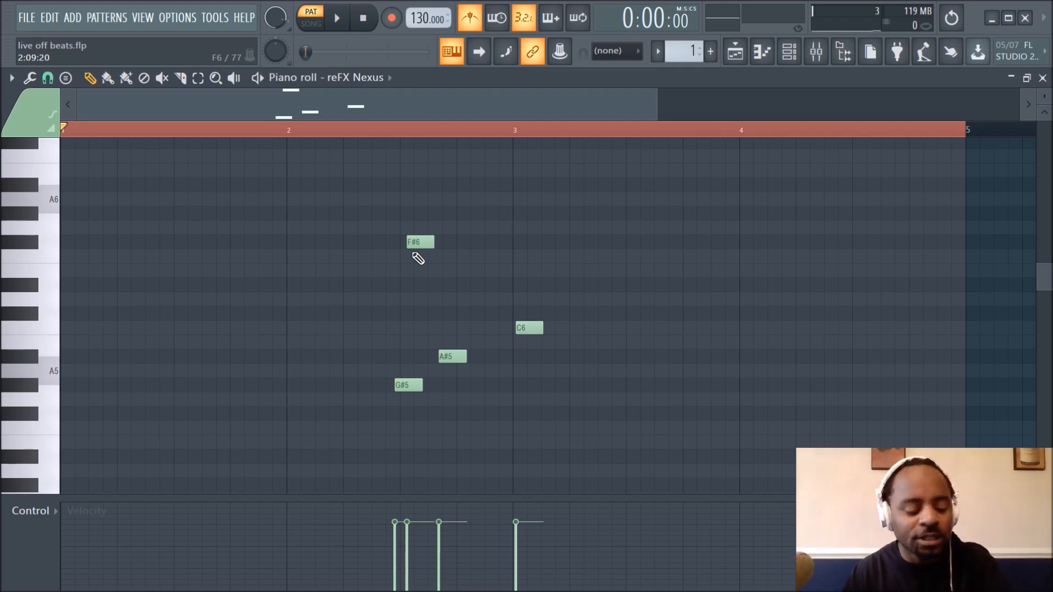
Undo the C6 note's move and all four placed notes, back to an empty piano roll
key(ctrl+alt+z)
key(ctrl+alt+z)
key(ctrl+alt+z)
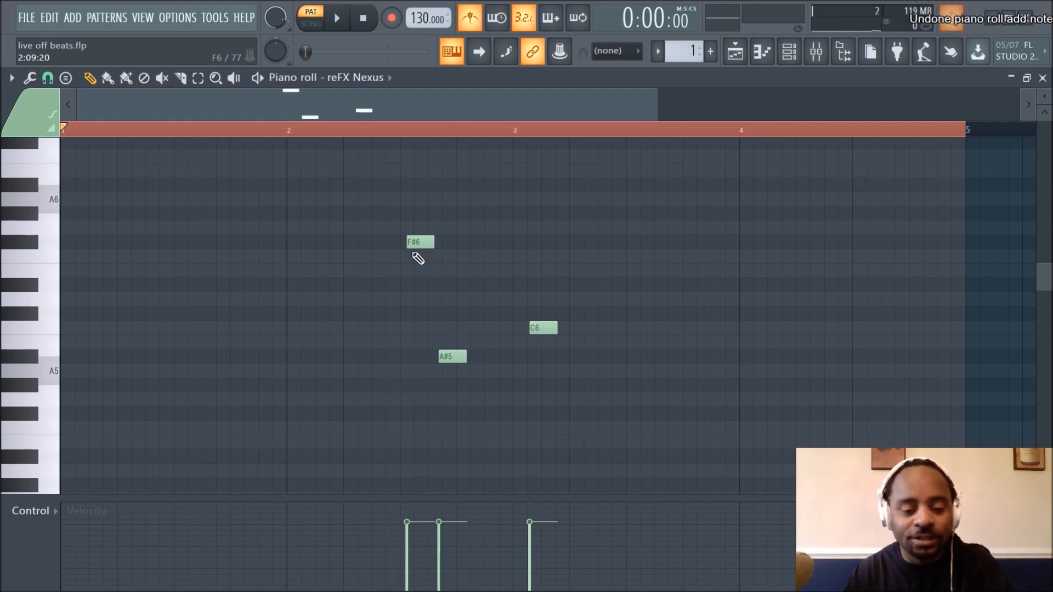
key(ctrl+alt+z)
key(ctrl+alt+z)
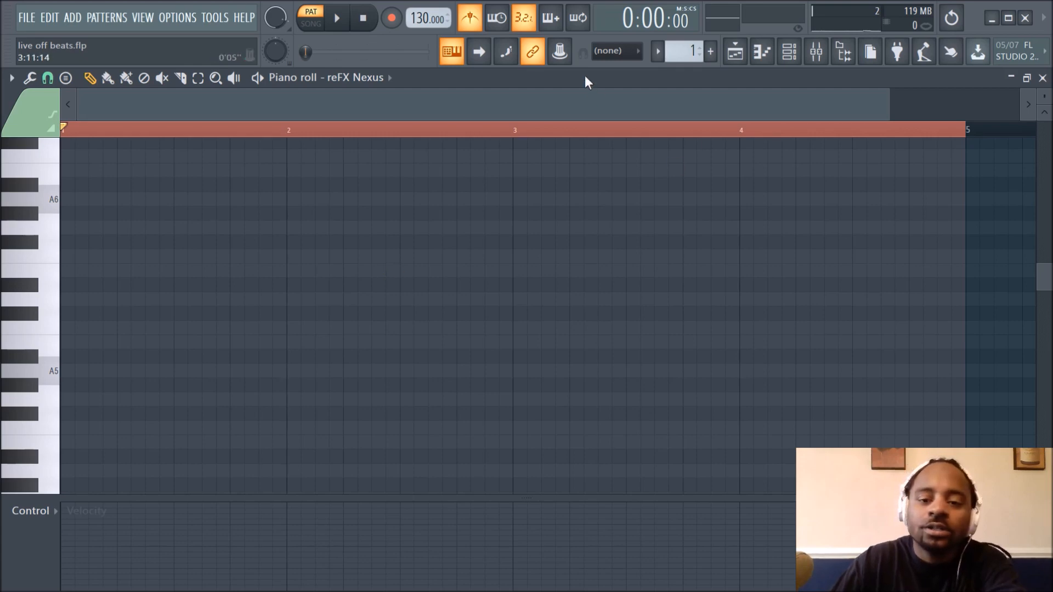
Look over the choices in the global snap list, from Line and Cell to Beat and Bar
click(604, 52)
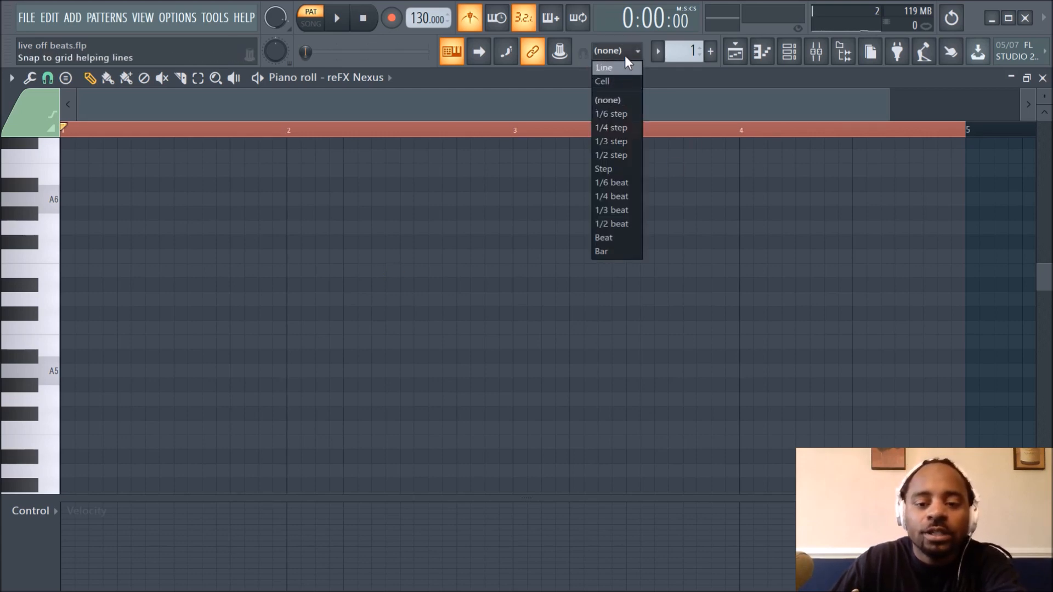
click(626, 56)
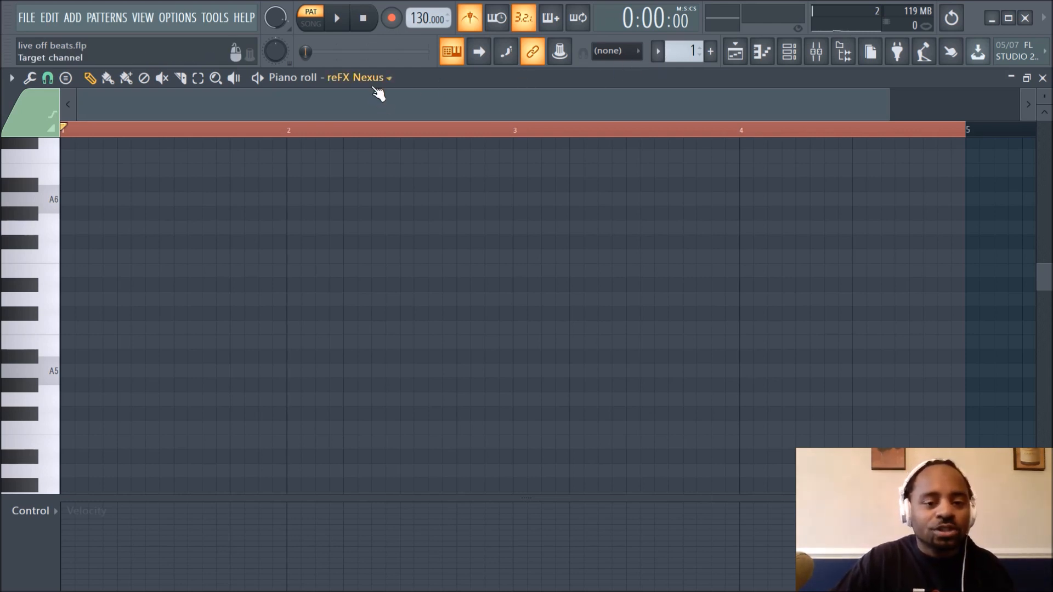
Arm recording for notes and automation
click(391, 18)
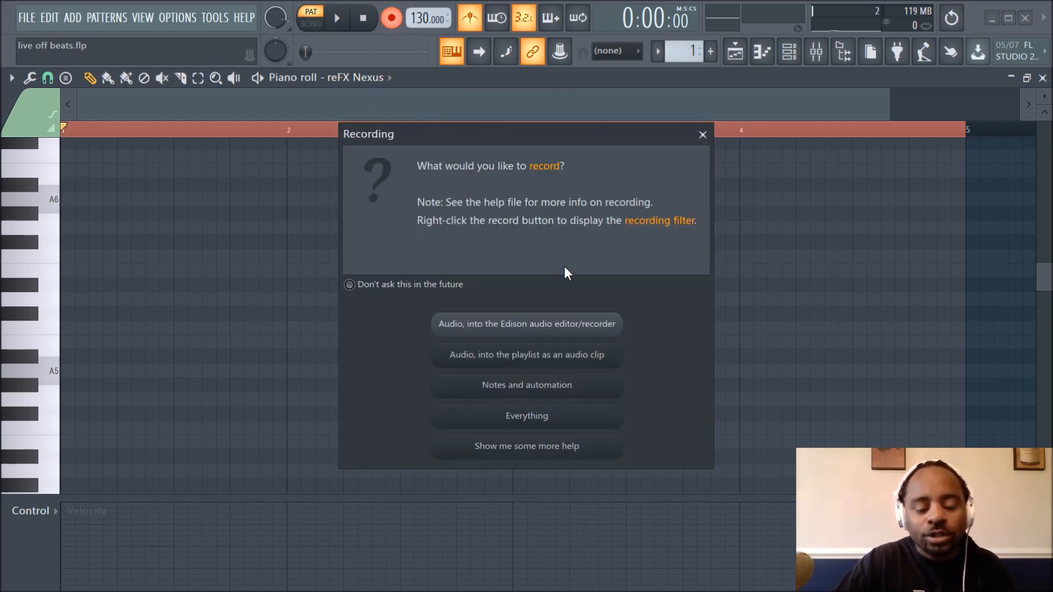
click(523, 388)
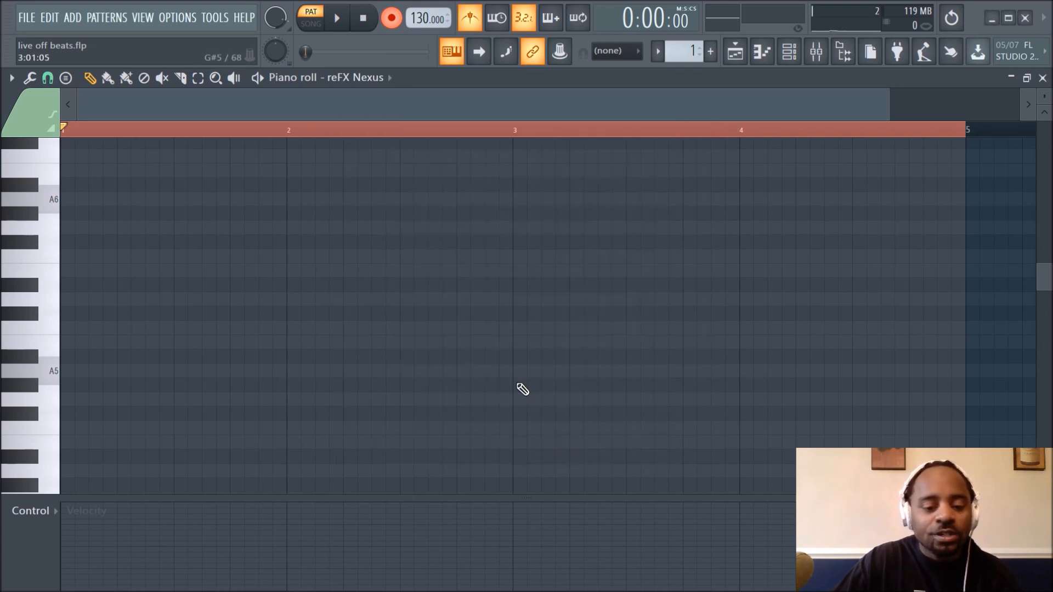
Record a trial take of A5, C6 and E6 notes over bars 1 to 3, stop it and undo the take
click(340, 31)
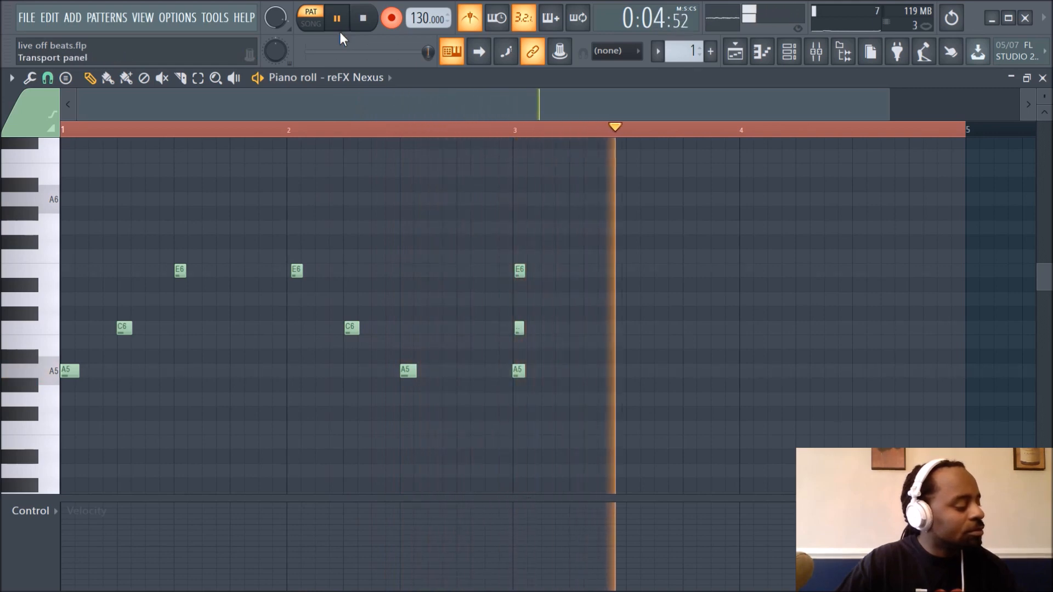
click(378, 20)
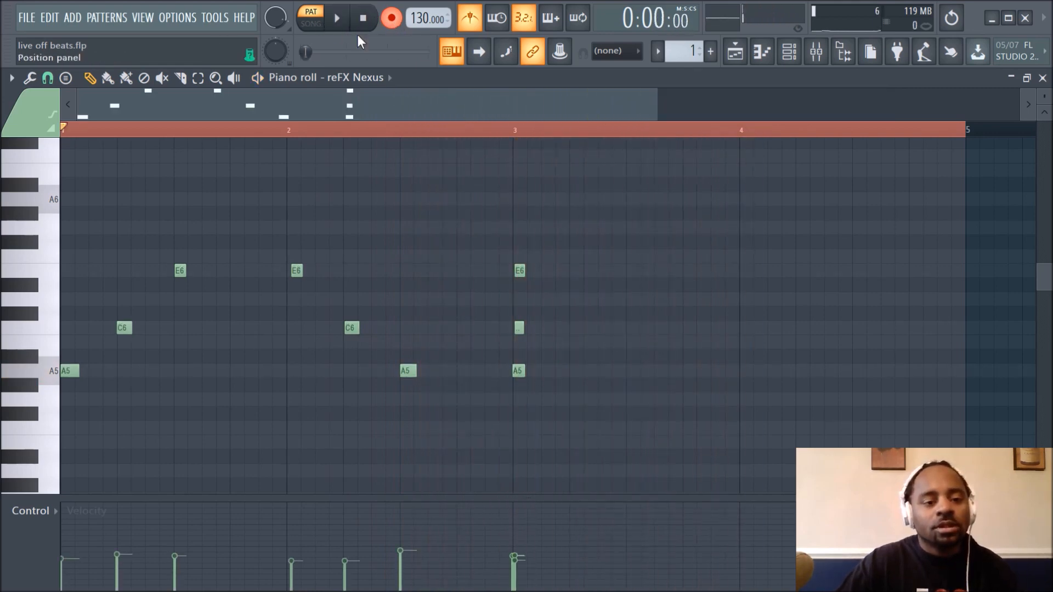
key(ctrl+z)
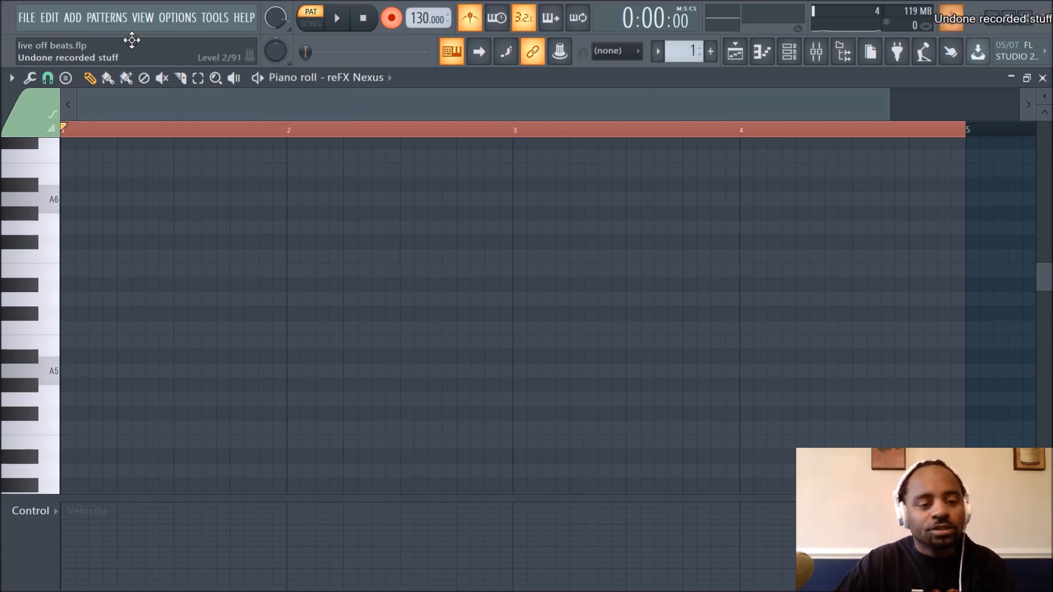
Record a four-bar take: rising A5-C6-E6, their chord, falling E6-C6-A5 and a G5-B5-E6 chord, then stop and disarm recording
click(337, 18)
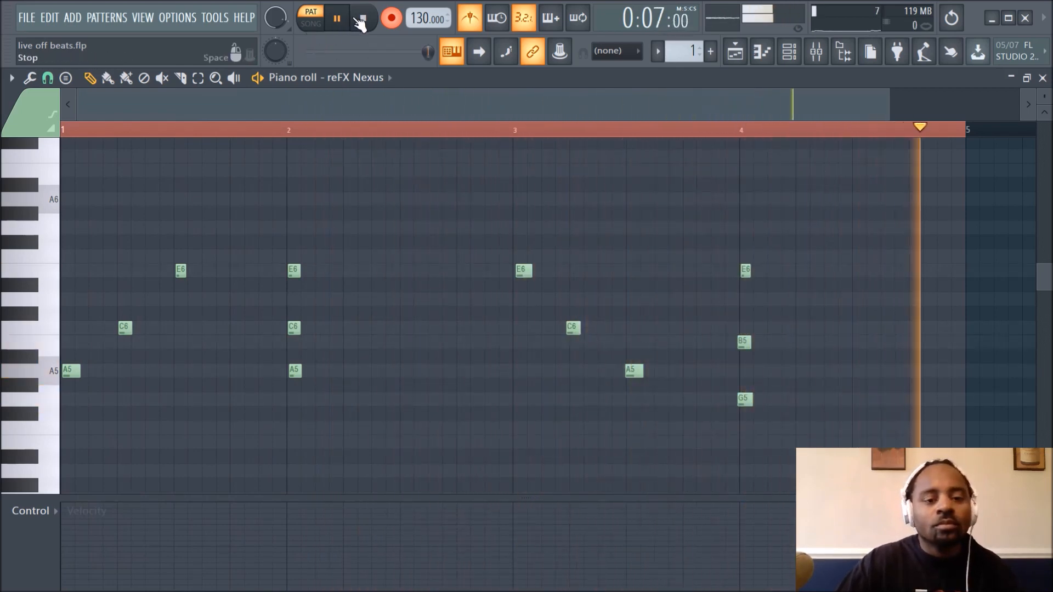
click(363, 18)
click(391, 18)
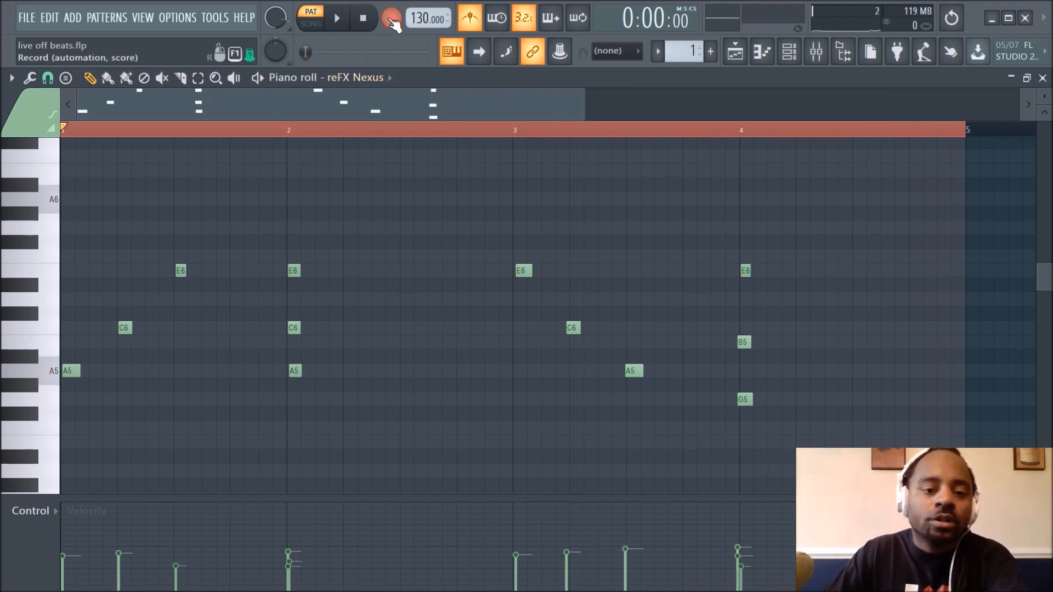
Inspect closely how the recorded notes in bars 1 and 2 line up with the grid lines
mouse_move(339, 103)
mouse_down()
mouse_move(348, 103)
mouse_move(338, 103)
mouse_up()
scroll(330, 129, up, 3)
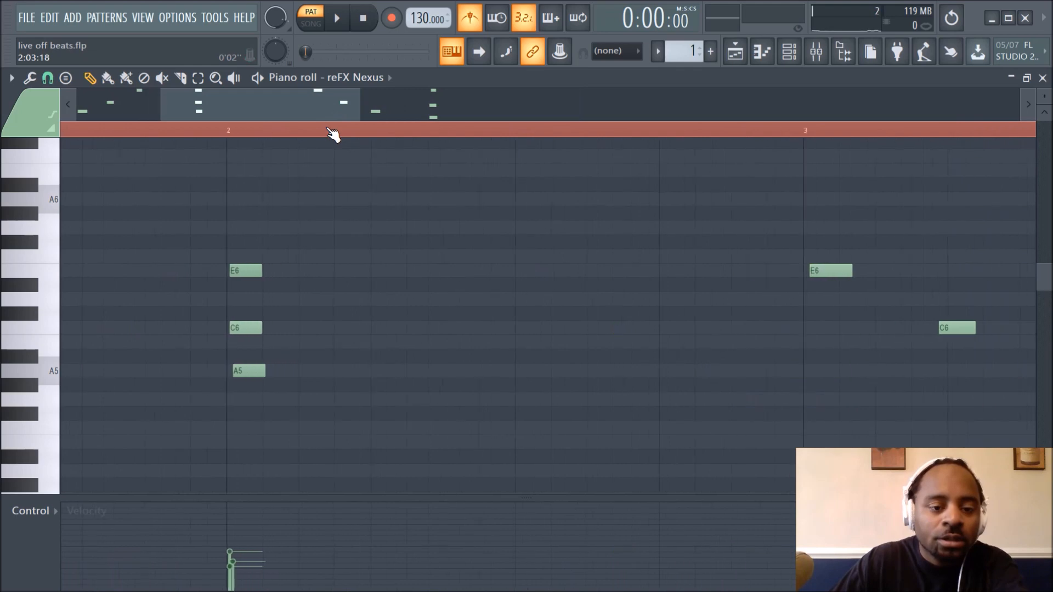
scroll(316, 98, up, 6)
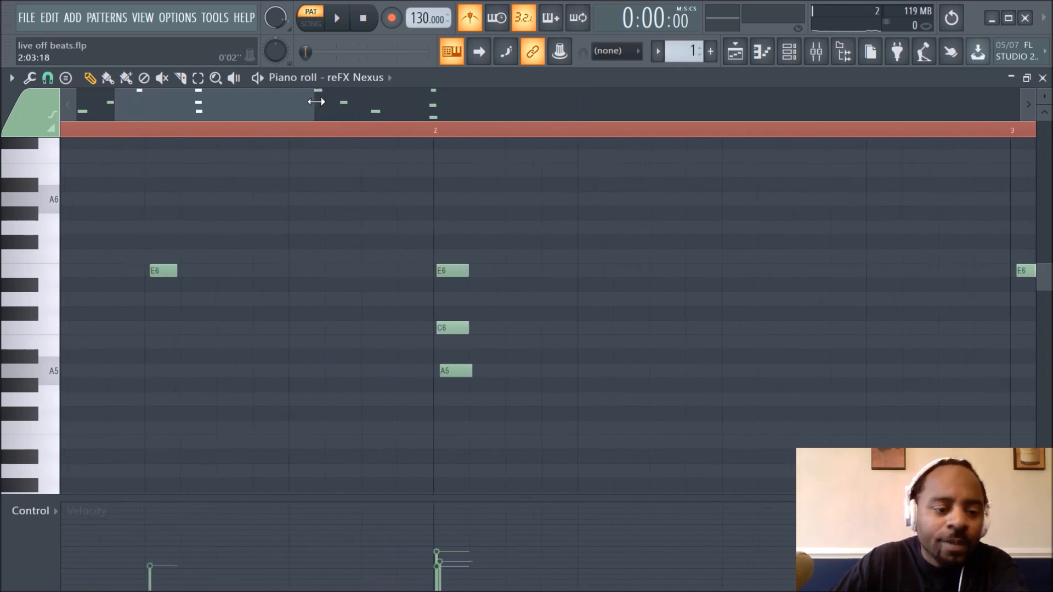
scroll(238, 119, up, 4)
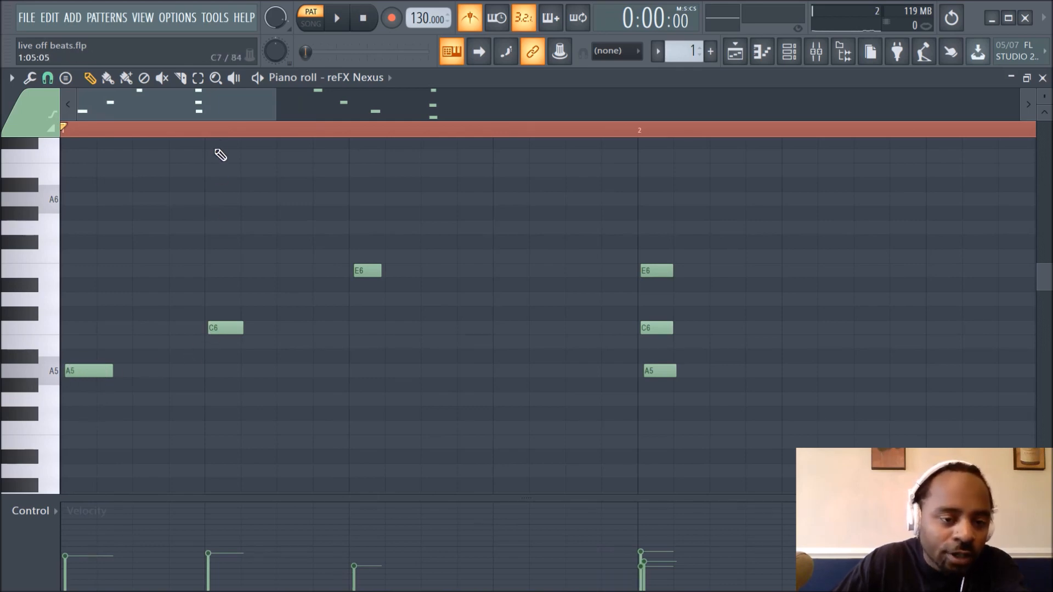
scroll(222, 137, up, 2)
scroll(218, 132, up, 1)
scroll(196, 111, up, 2)
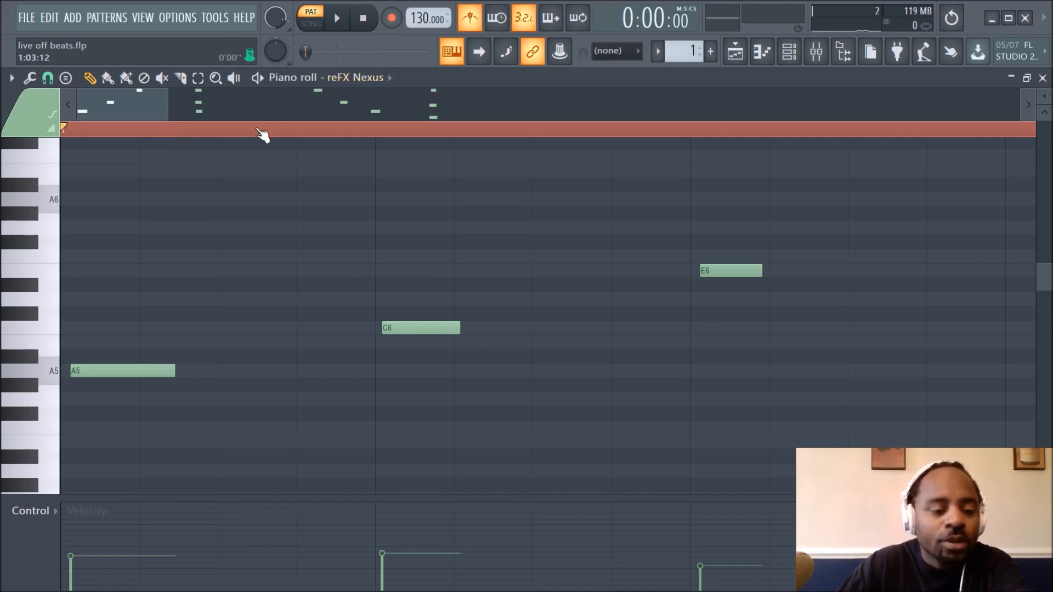
scroll(168, 131, down, 3)
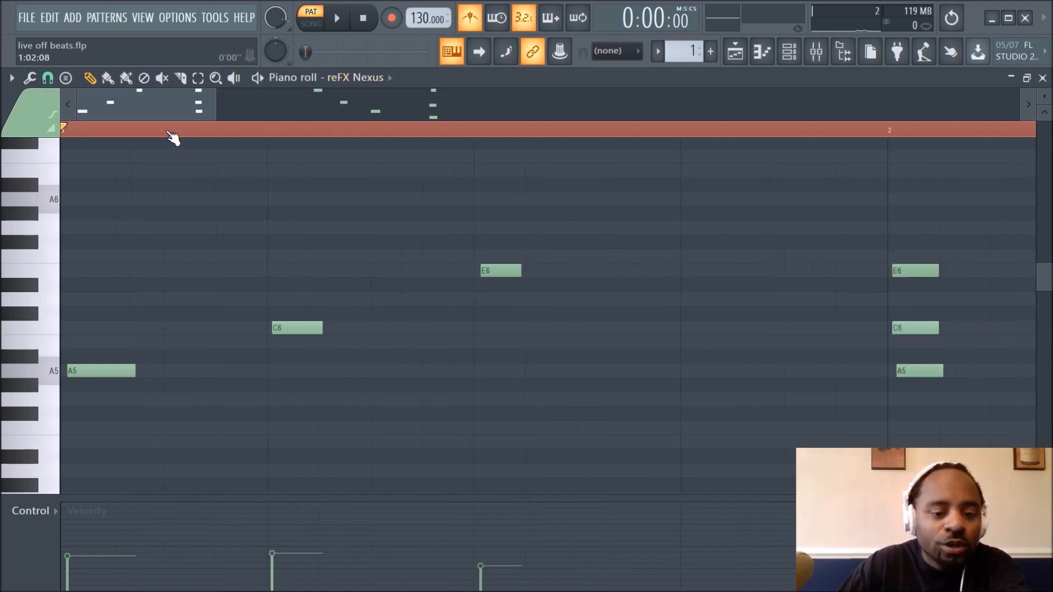
scroll(168, 132, up, 3)
drag(164, 101, 146, 101)
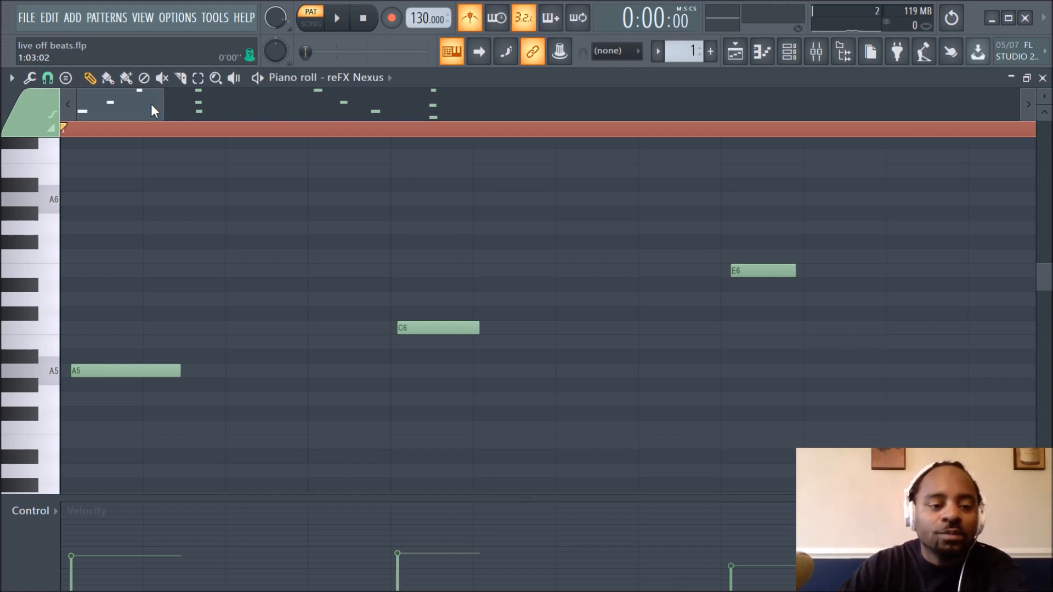
mouse_move(151, 109)
mouse_down()
mouse_move(165, 108)
mouse_move(140, 108)
mouse_up()
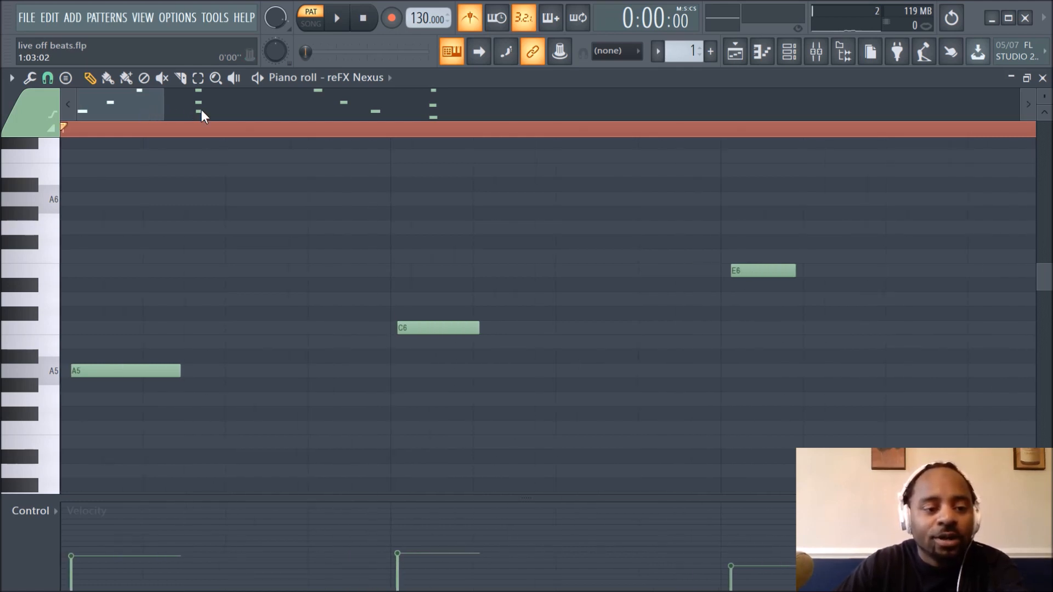
scroll(217, 130, down, 2)
scroll(220, 132, down, 1)
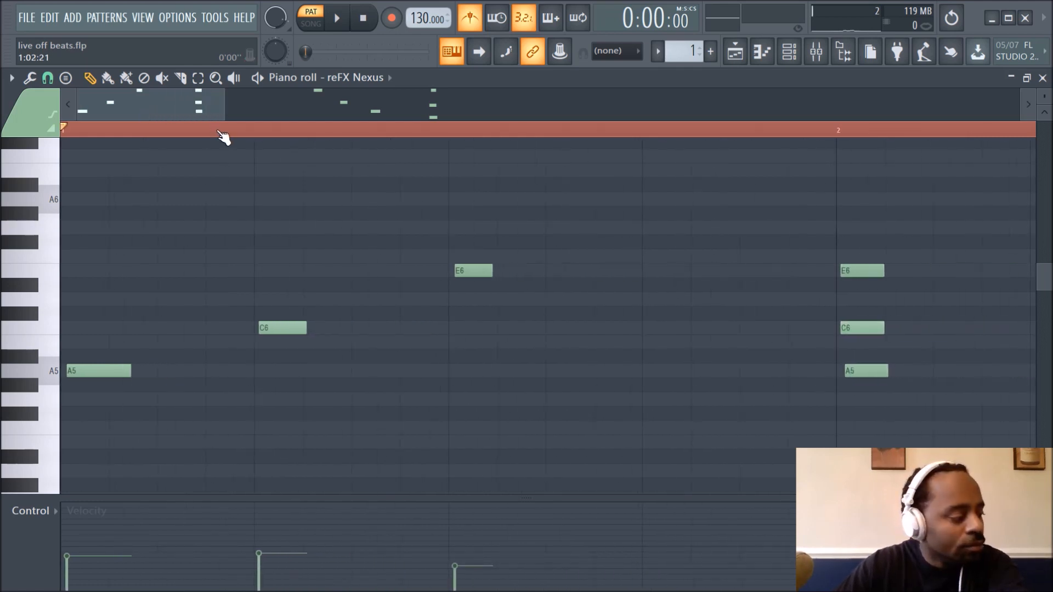
scroll(220, 133, down, 1)
scroll(220, 133, up, 2)
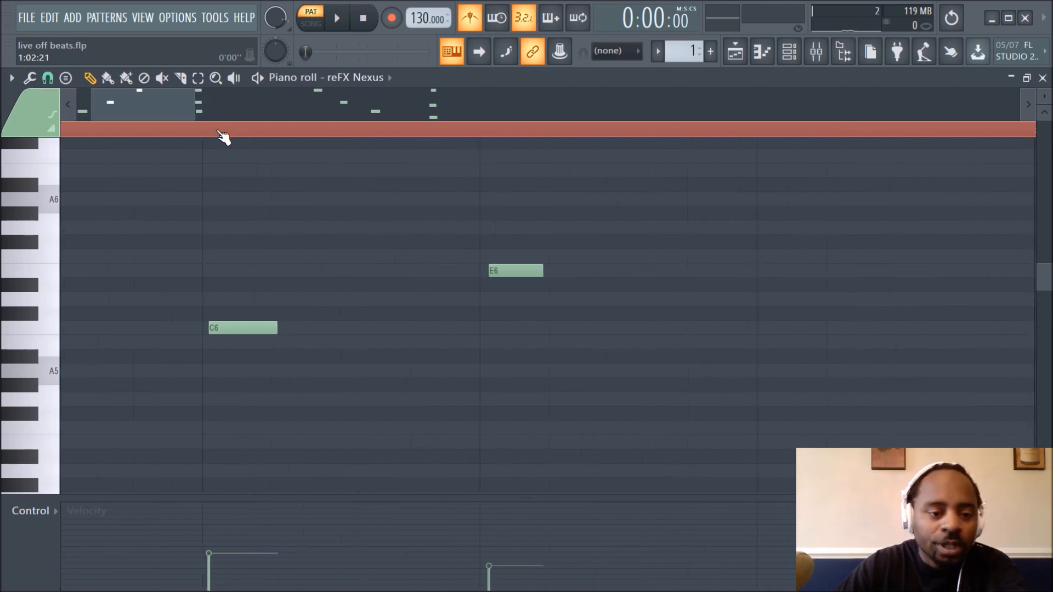
scroll(213, 110, up, 1)
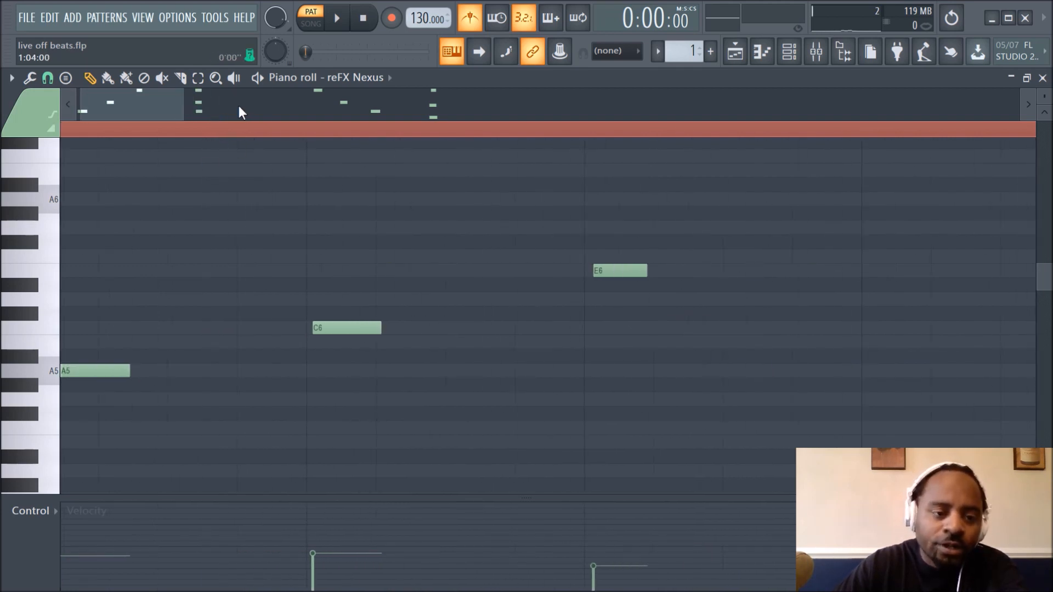
scroll(142, 107, left, 1)
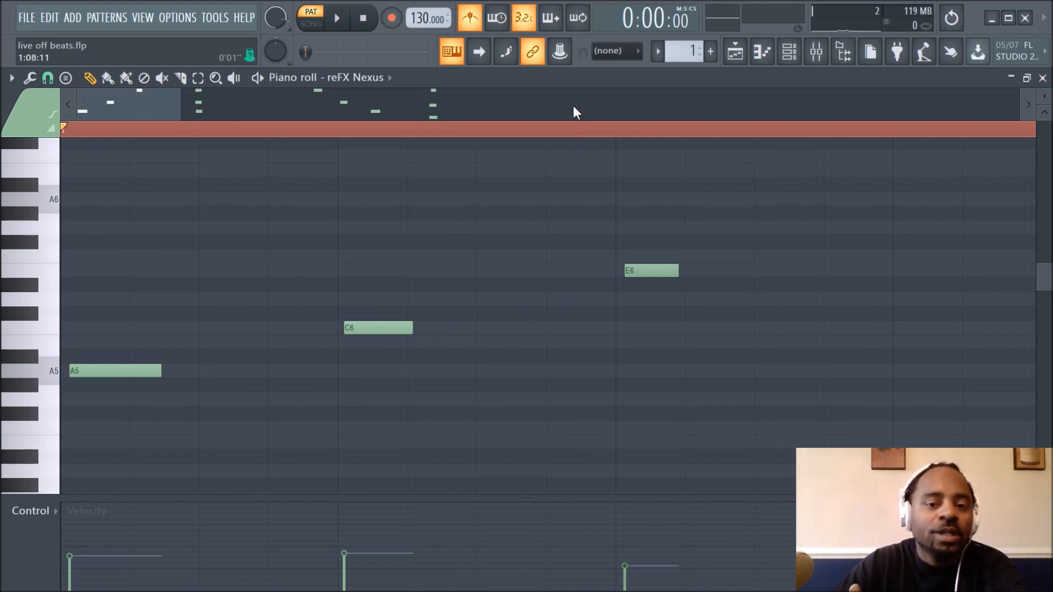
scroll(572, 103, right, 2)
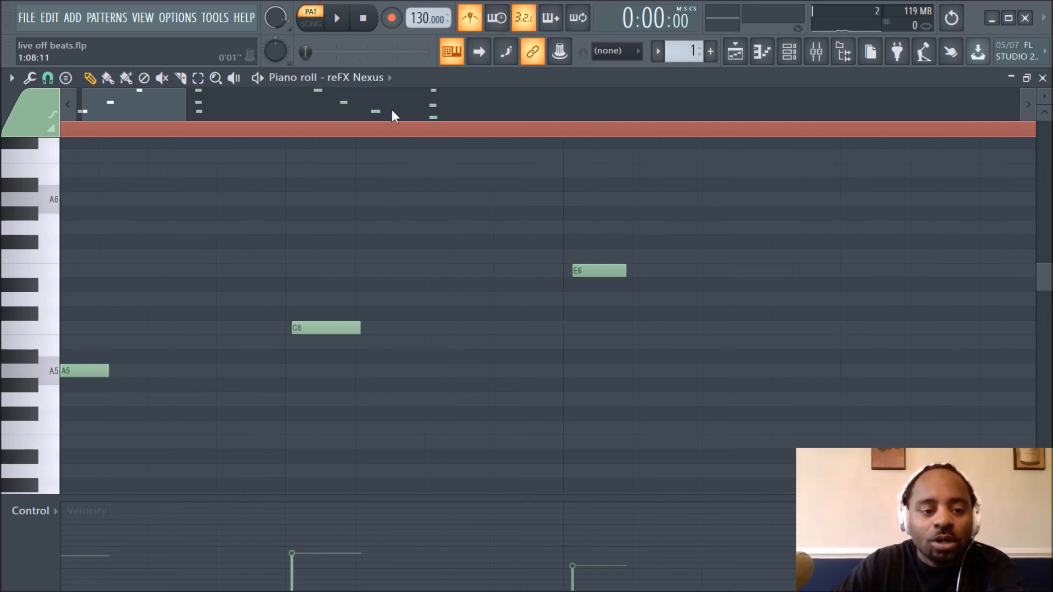
Inspect how the E6, C6 and A5 chord notes line up with the start of bar 2
scroll(392, 110, right, 3)
scroll(393, 131, down, 2)
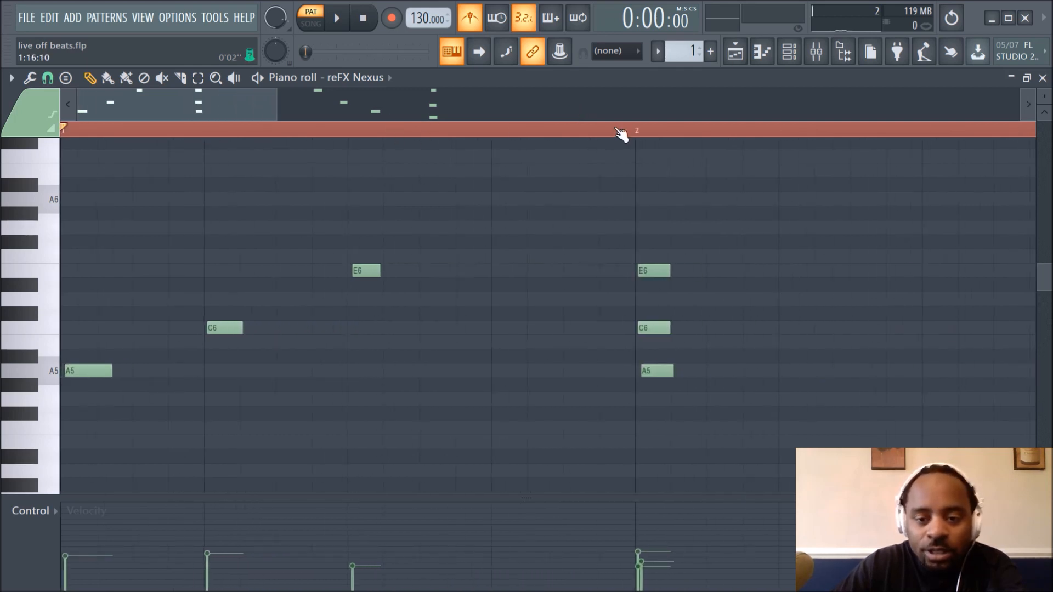
scroll(670, 133, up, 3)
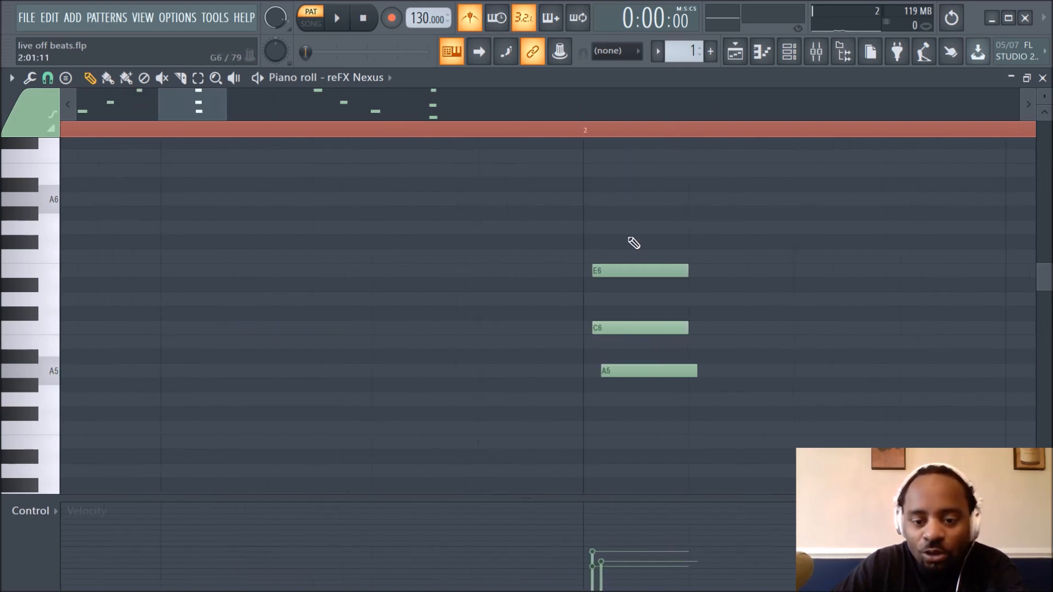
click(617, 373)
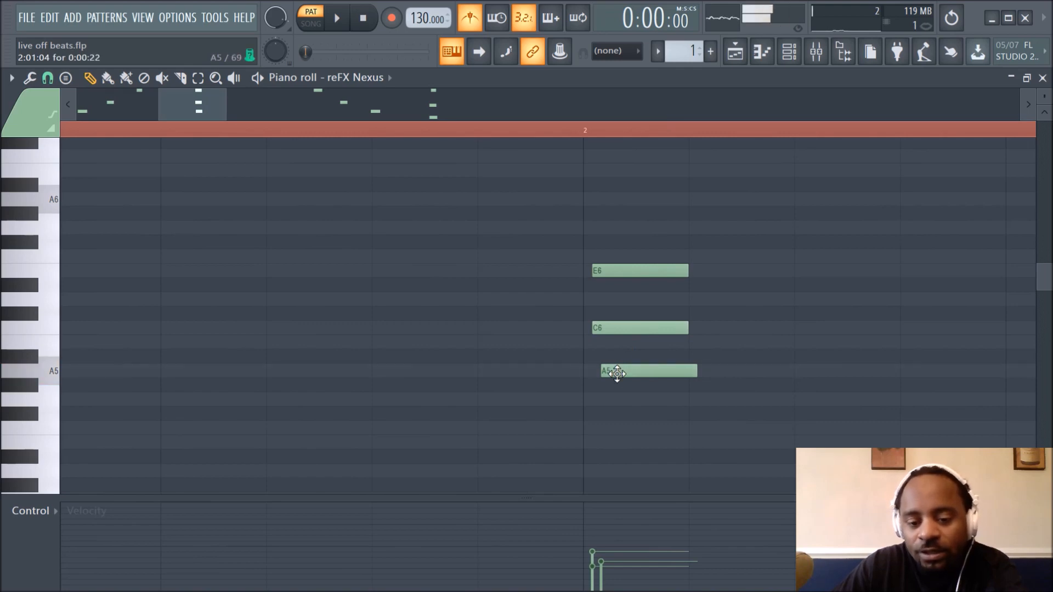
click(631, 330)
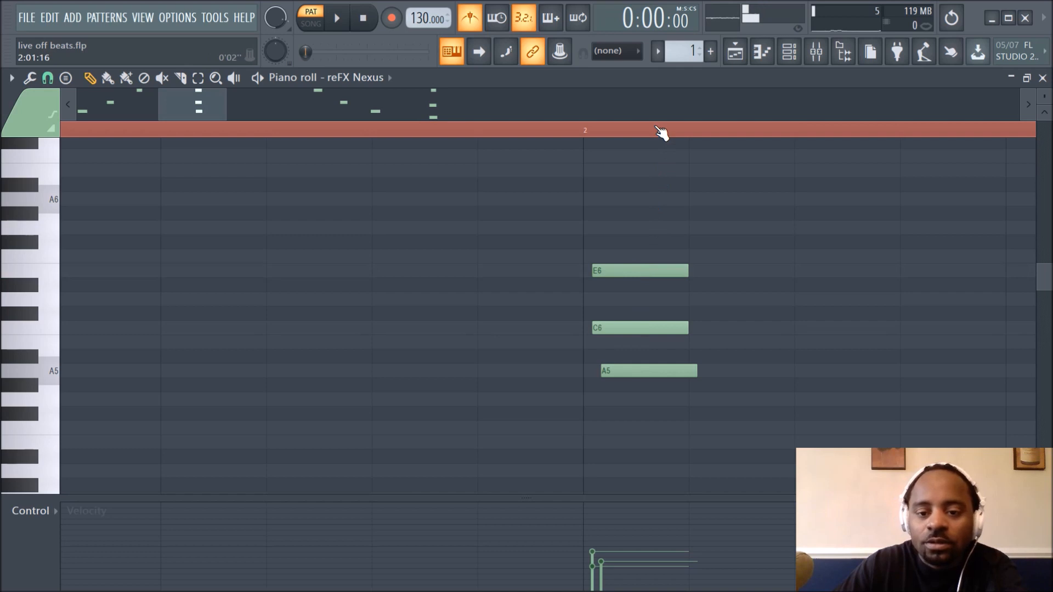
Examine how the recorded notes in bars 3 and 4 sit against the grid and compare them with the whole take
scroll(661, 132, down, 3)
scroll(657, 127, down, 1)
click(455, 102)
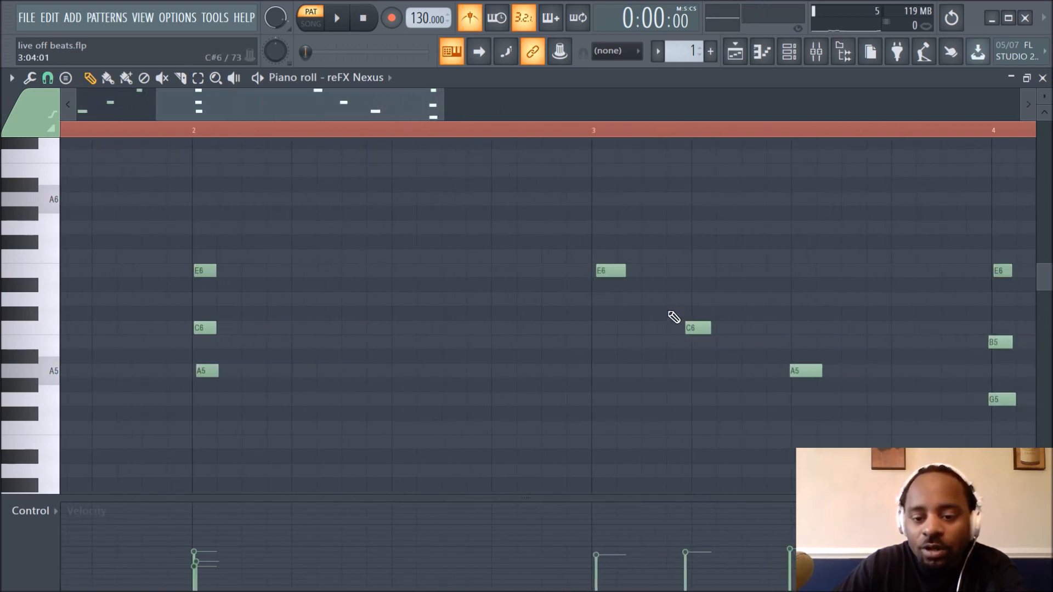
scroll(391, 102, up, 4)
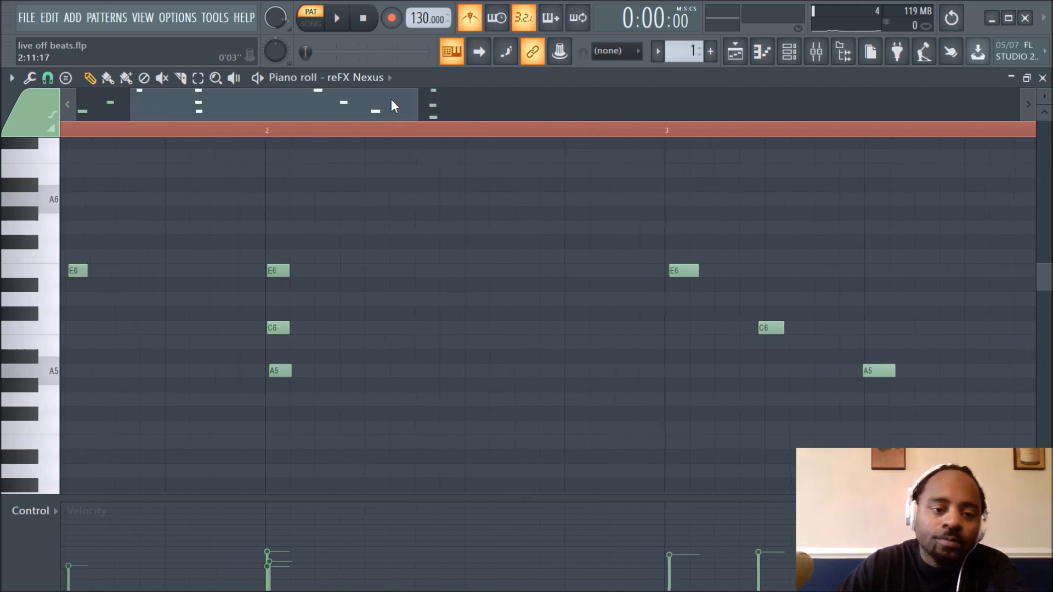
drag(391, 101, 318, 119)
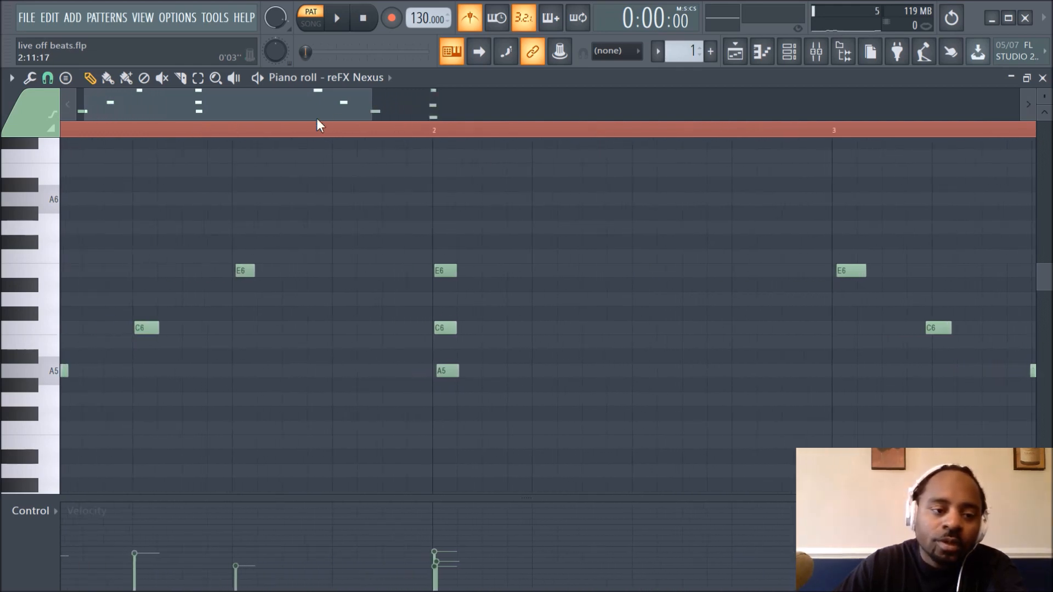
scroll(345, 135, down, 4)
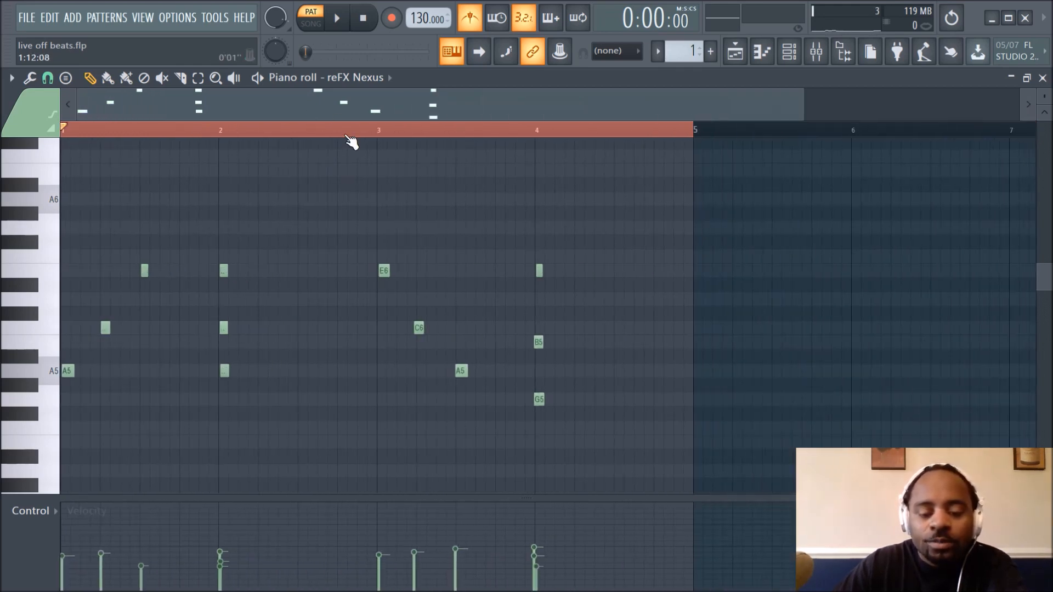
scroll(345, 135, up, 2)
scroll(347, 136, up, 2)
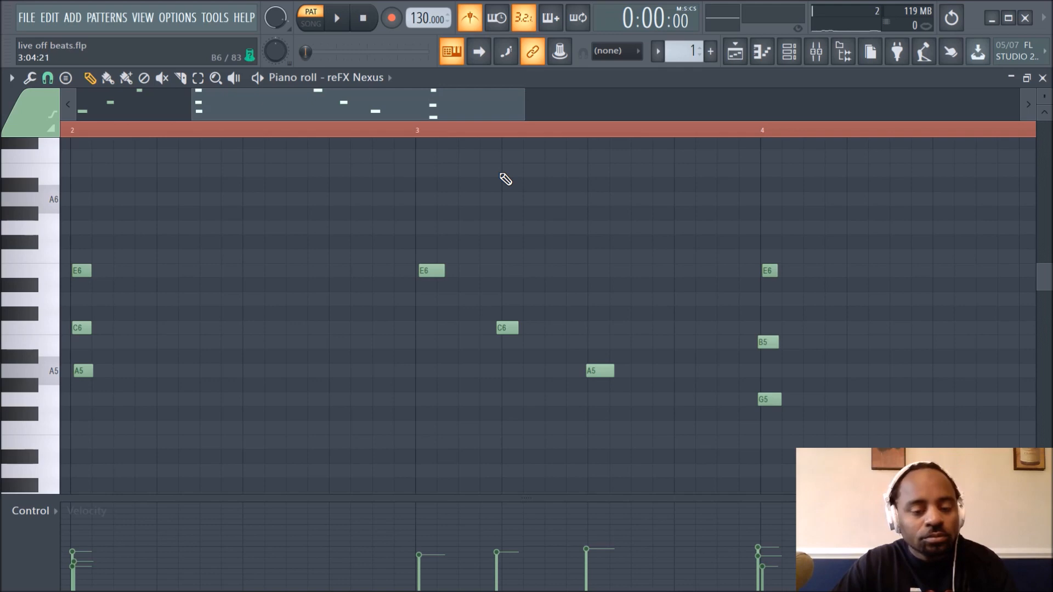
Undo the unsnapped take to empty the piano roll
key(ctrl+z)
key(ctrl+z)
key(ctrl+z)
key(ctrl+z)
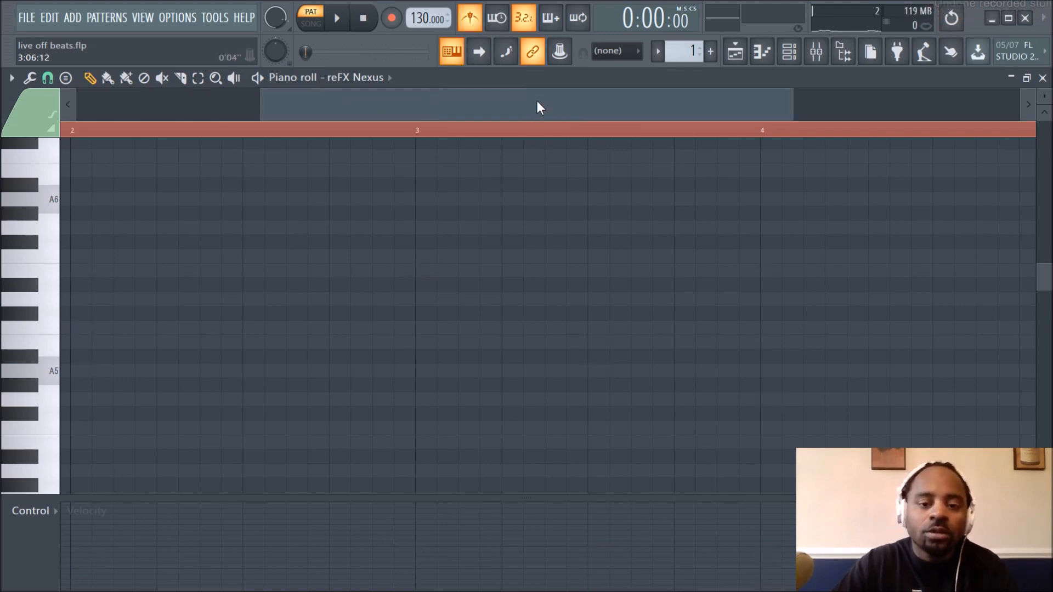
scroll(538, 104, left, 3)
scroll(538, 101, left, 1)
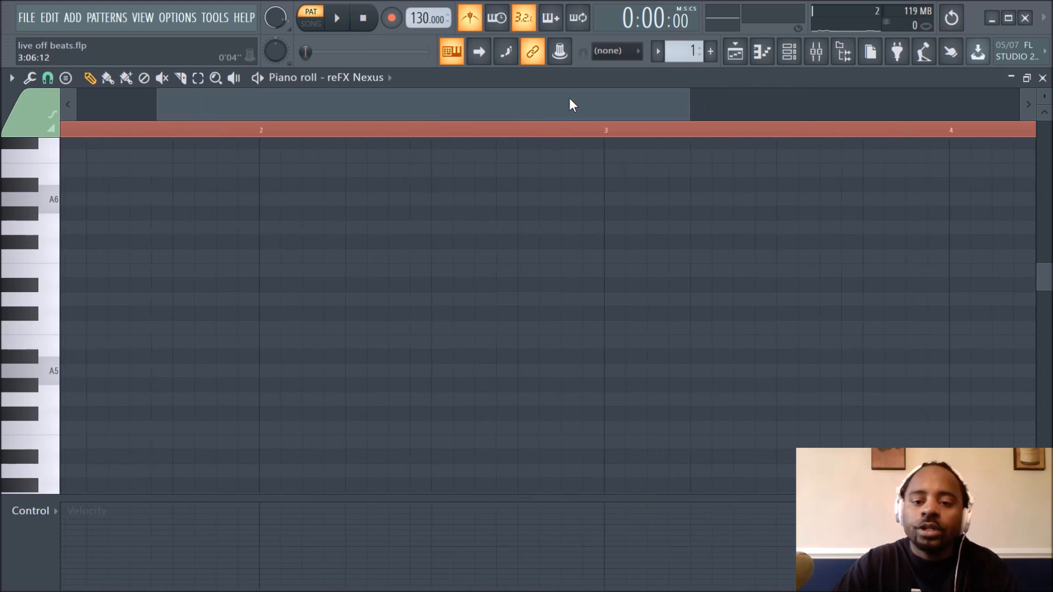
Set the global snap to 1/2 beat
click(620, 52)
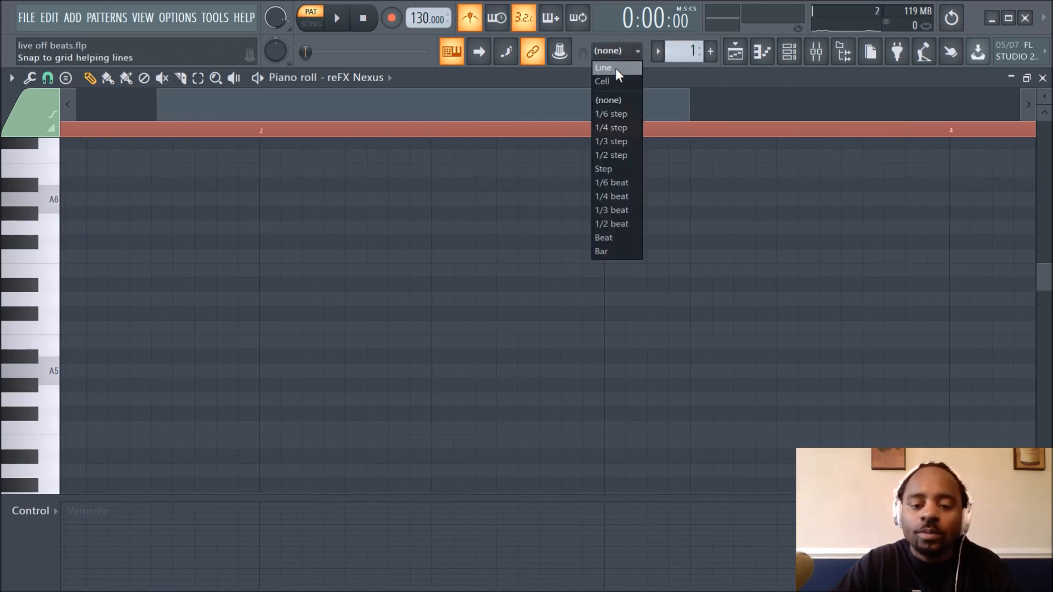
click(607, 226)
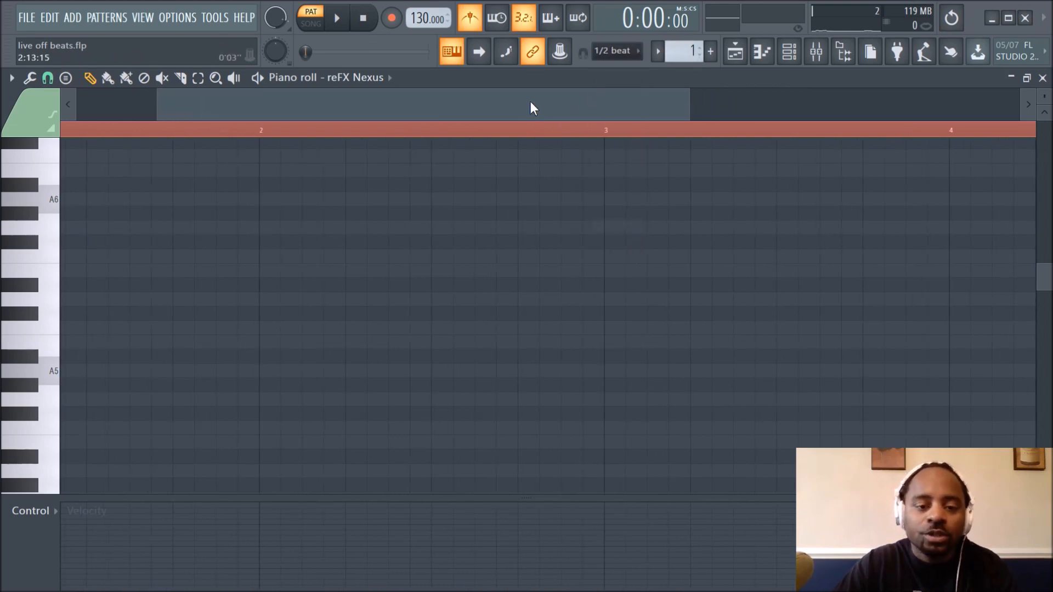
scroll(531, 100, left, 2)
scroll(530, 101, left, 1)
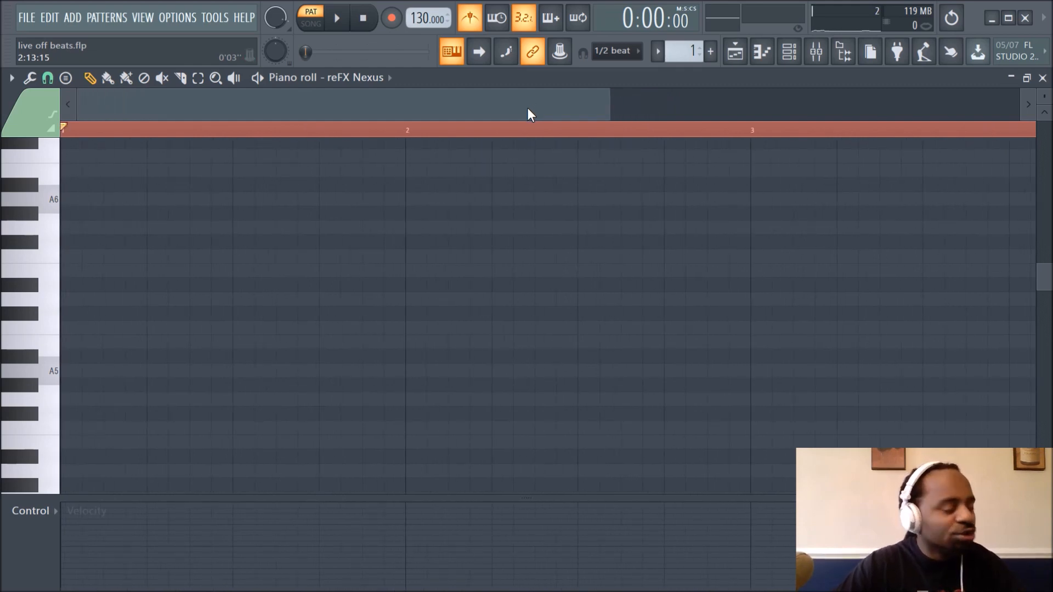
Arm notes and automation and record a four-bar take: rising A5-C6-E6, their chord, falling E6-C6-A5, and a G5-B5-E6 chord
click(396, 21)
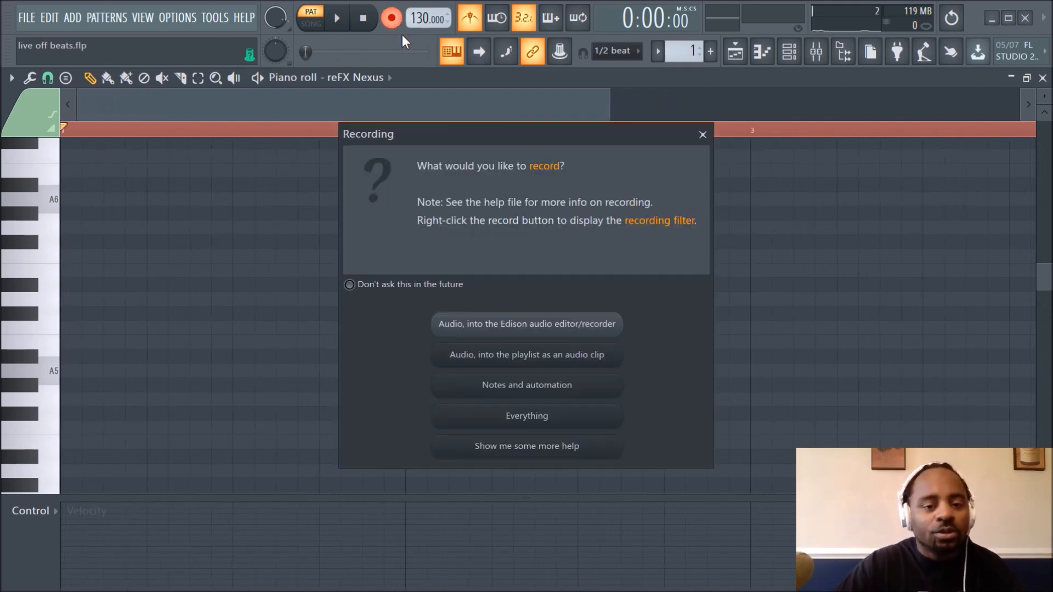
click(471, 392)
click(340, 18)
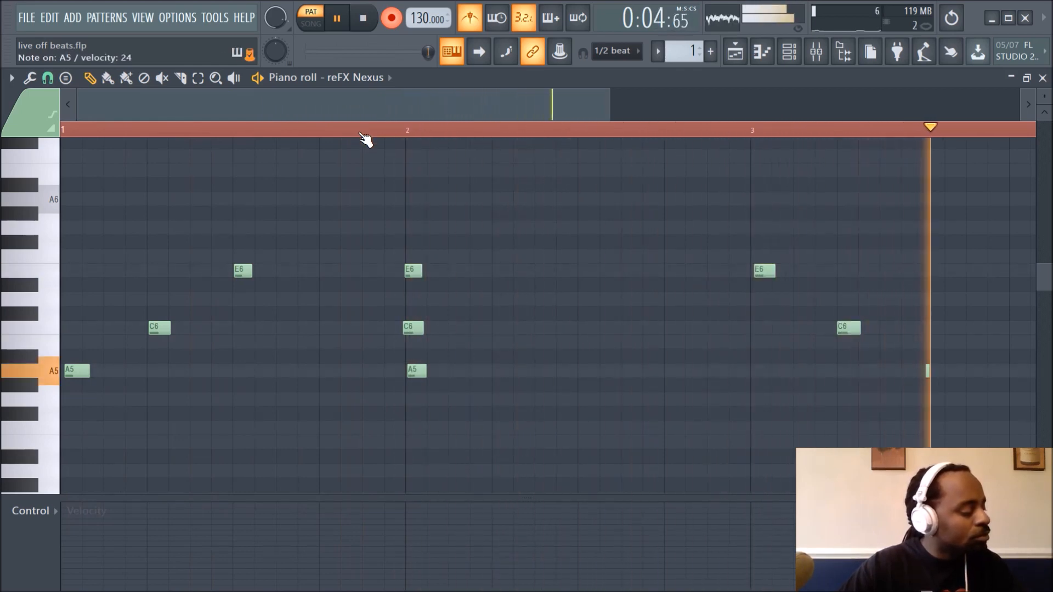
click(364, 22)
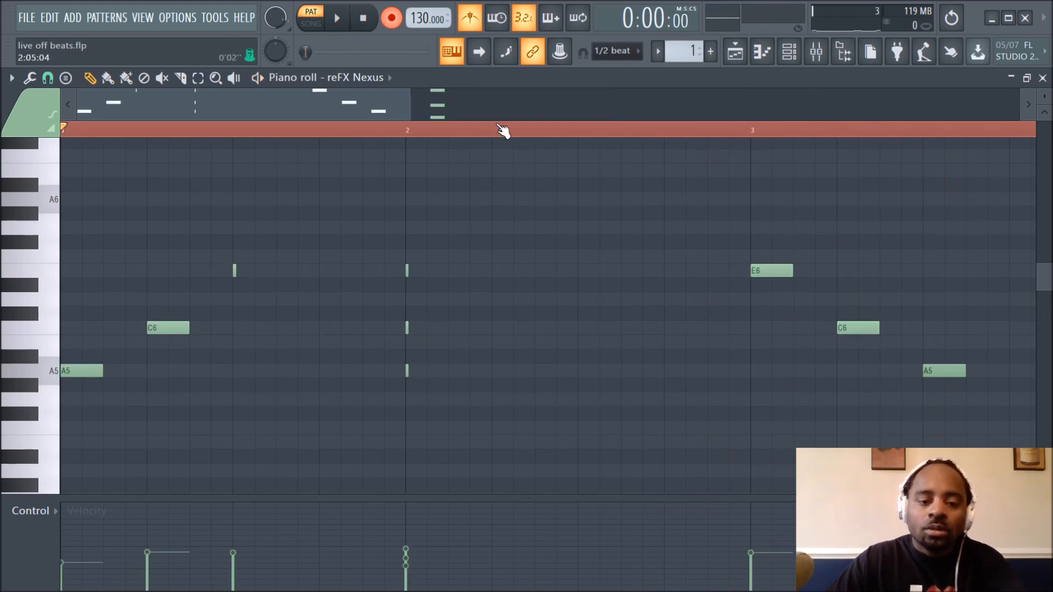
Examine the start positions and lengths of the new take's notes in bars 1 and 2 against the grid
scroll(497, 144, down, 3)
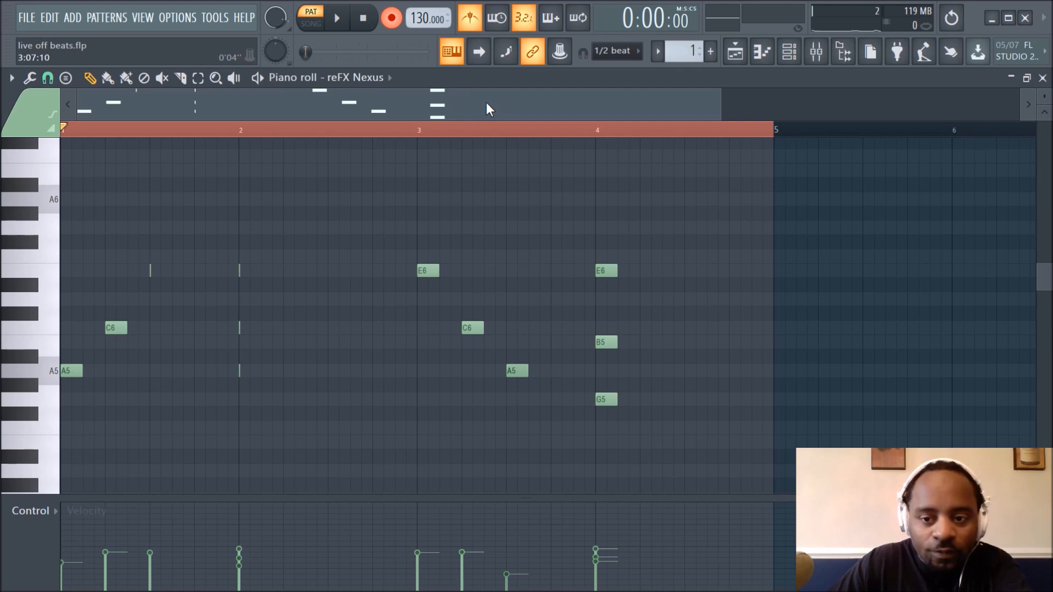
scroll(445, 117, up, 3)
drag(436, 117, 15, 104)
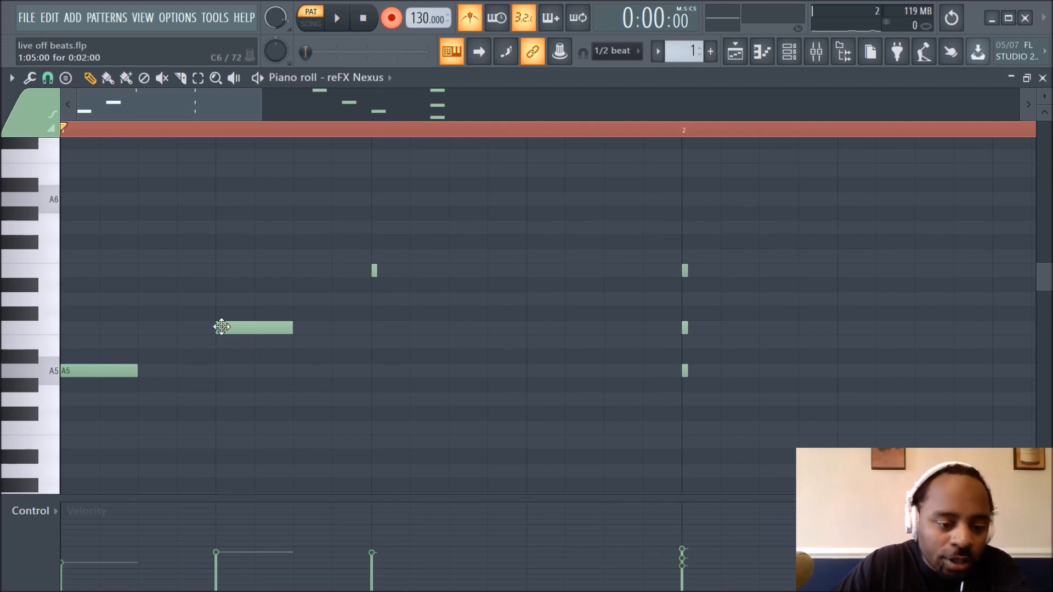
right_click(374, 271)
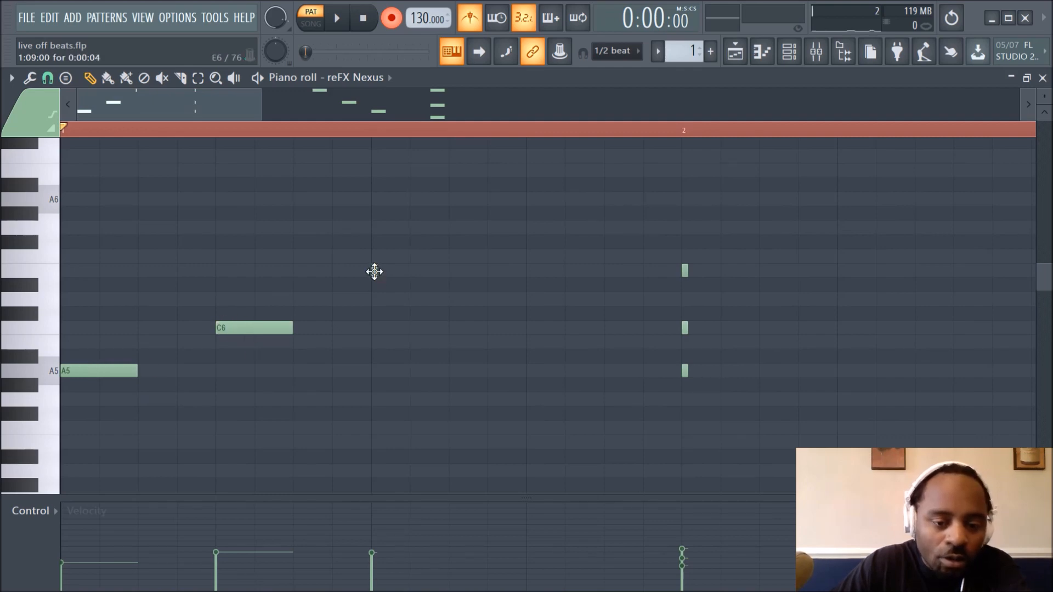
click(374, 271)
right_click(684, 269)
click(684, 269)
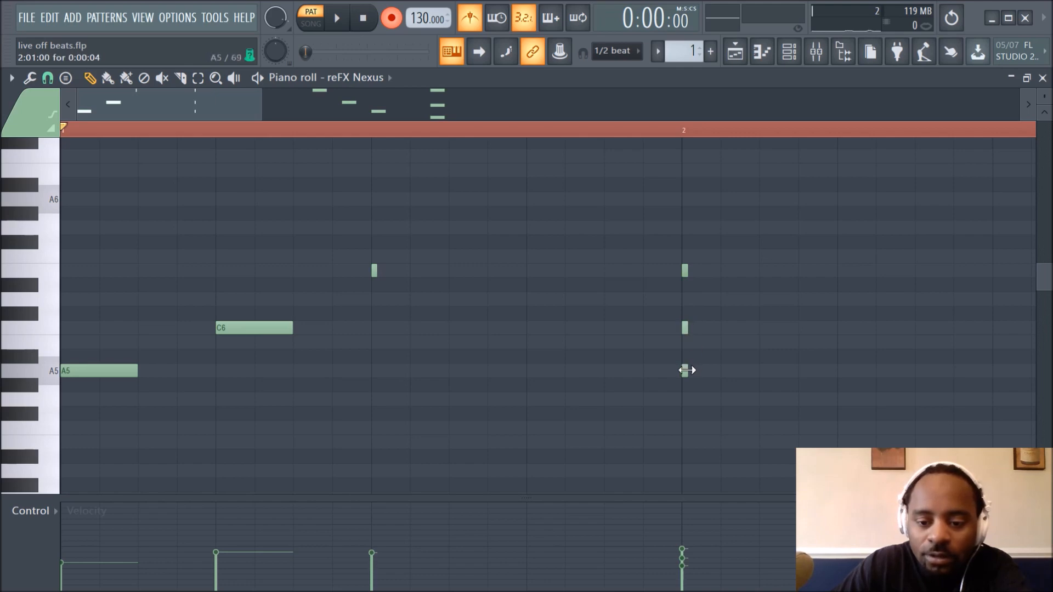
scroll(684, 139, down, 4)
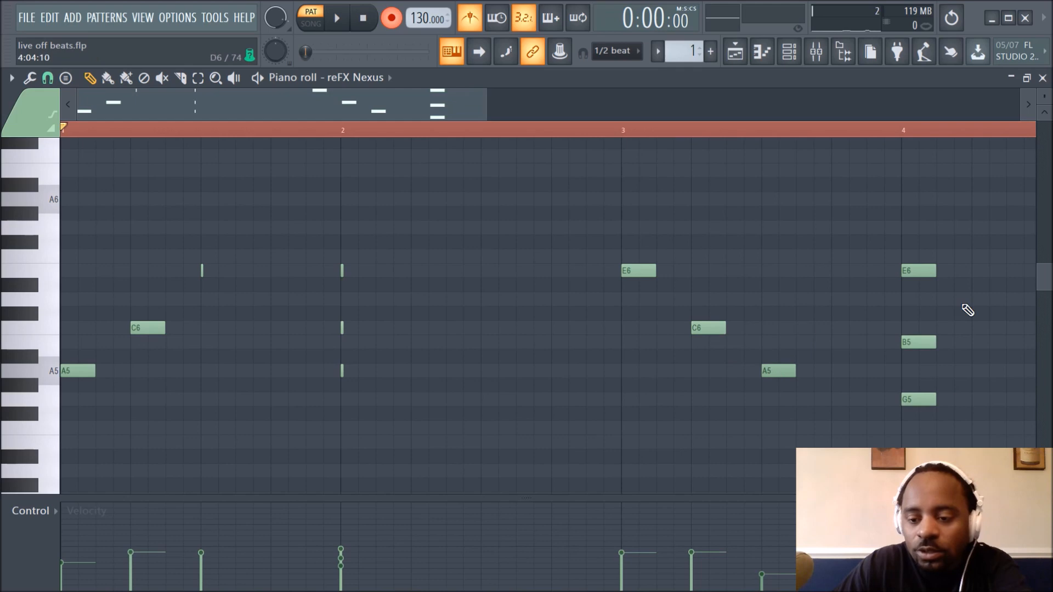
Compare the note timing across all four bars with the grid and review the available global snap values
scroll(905, 266, down, 3)
ctrl+scroll(917, 147, down, 4)
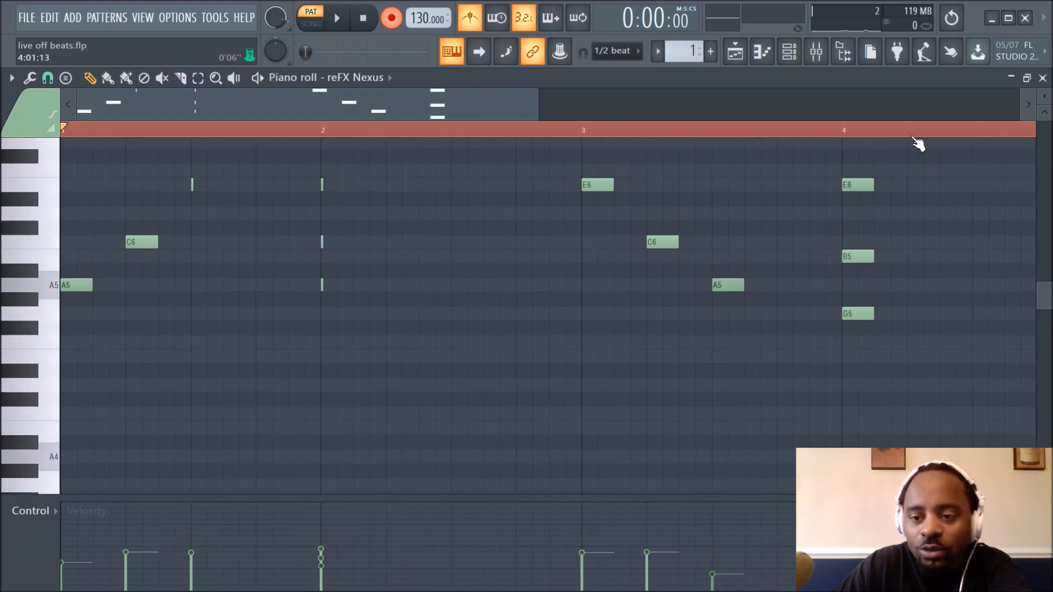
scroll(656, 236, up, 10)
scroll(656, 239, down, 9)
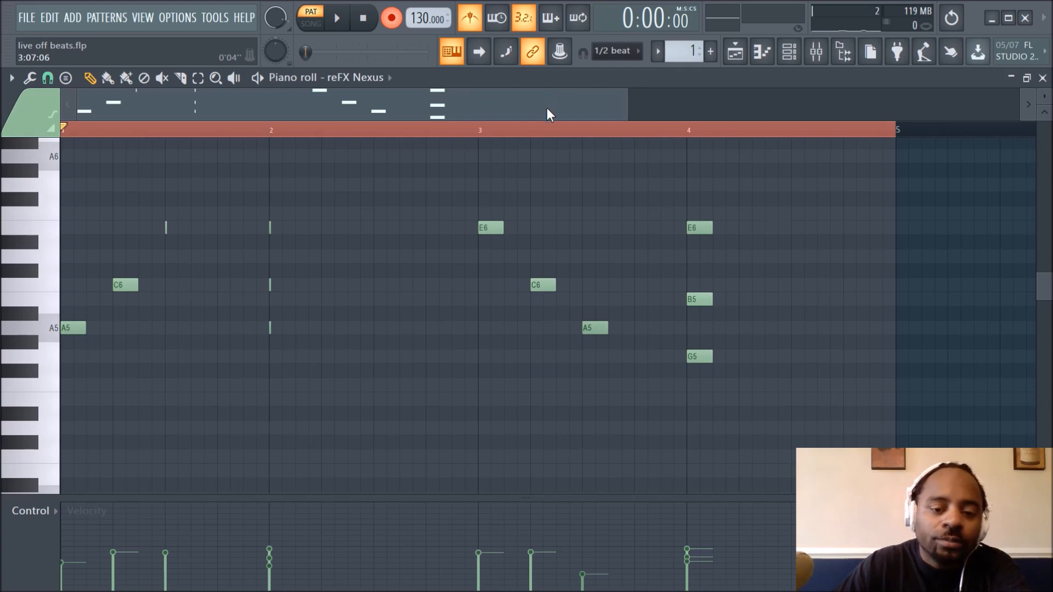
scroll(552, 137, up, 2)
drag(479, 101, 209, 104)
scroll(398, 332, up, 1)
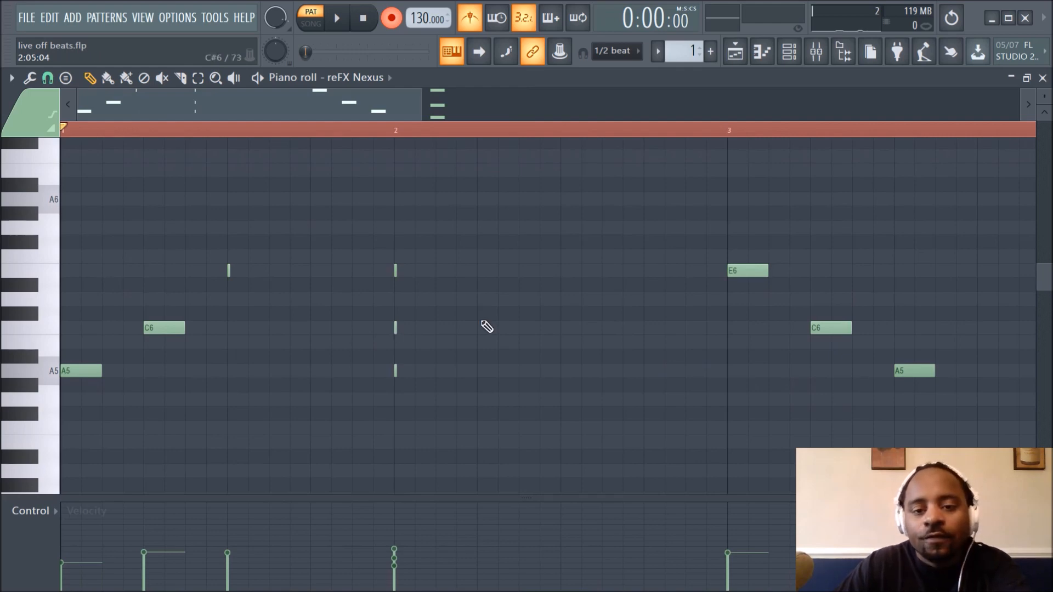
click(632, 55)
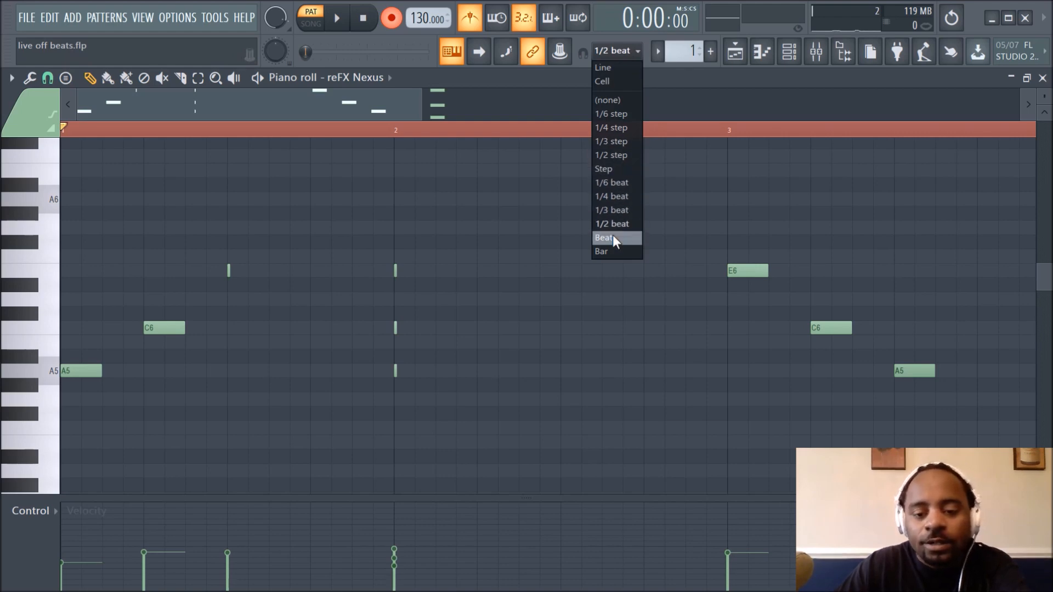
click(555, 202)
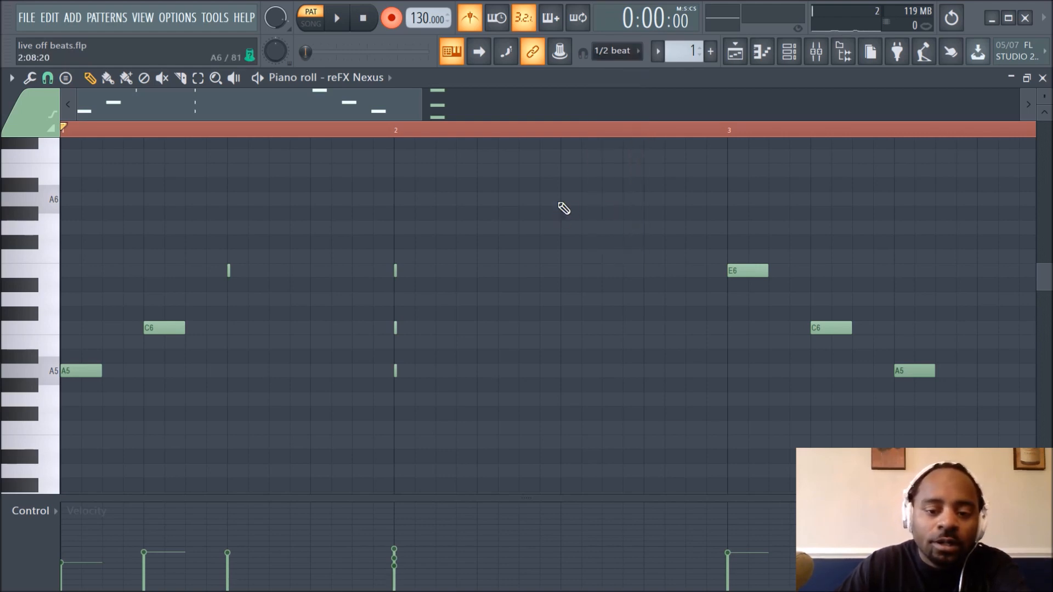
Switch to the FL Studio manual in the browser and read the note quantize options and the snap-to-notation conversion table
click(993, 19)
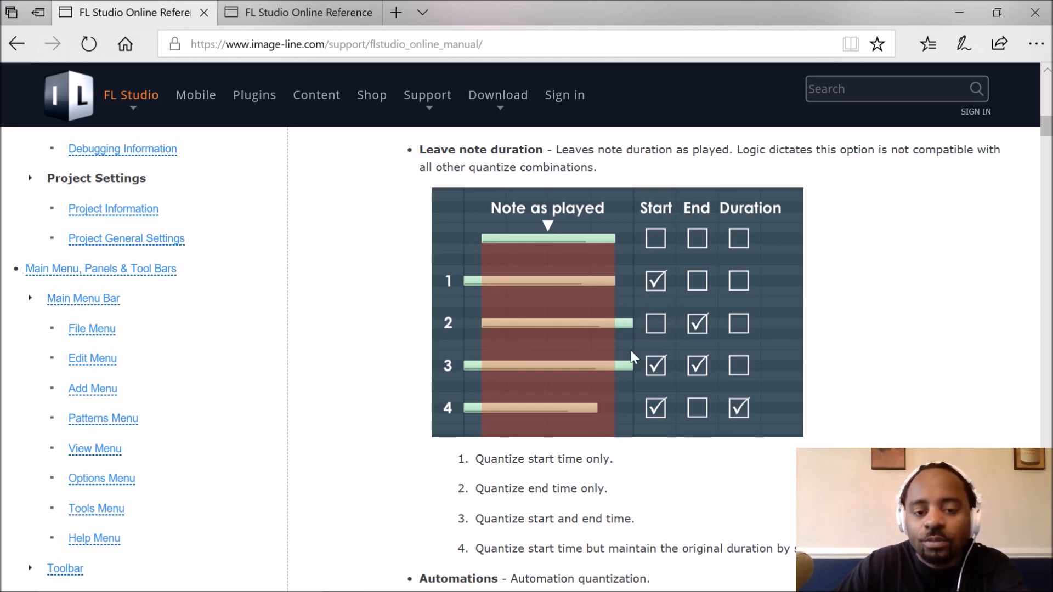
scroll(684, 298, up, 1)
scroll(683, 298, down, 3)
scroll(683, 298, up, 4)
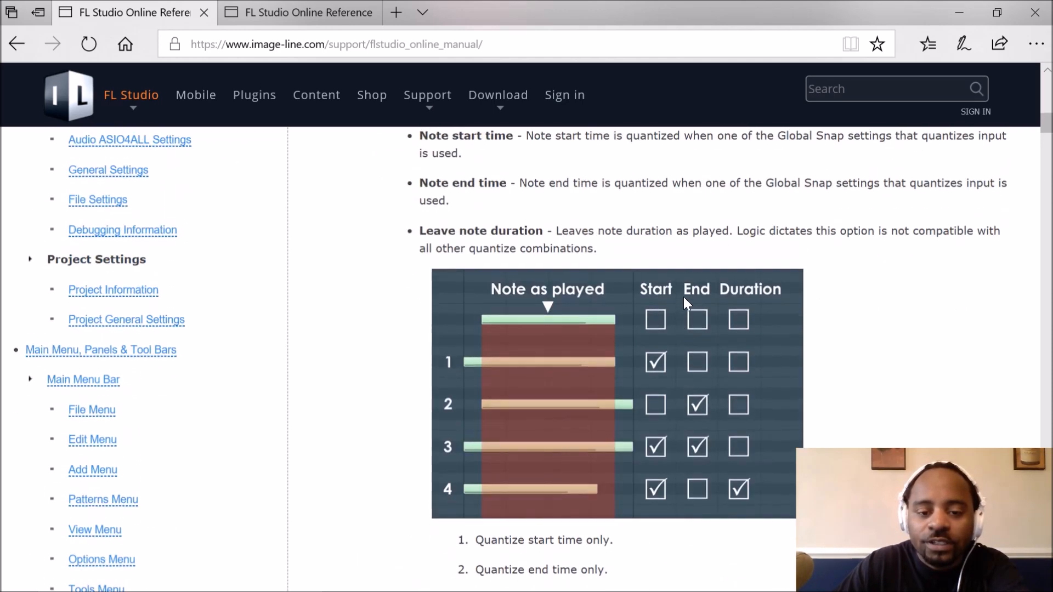
click(302, 12)
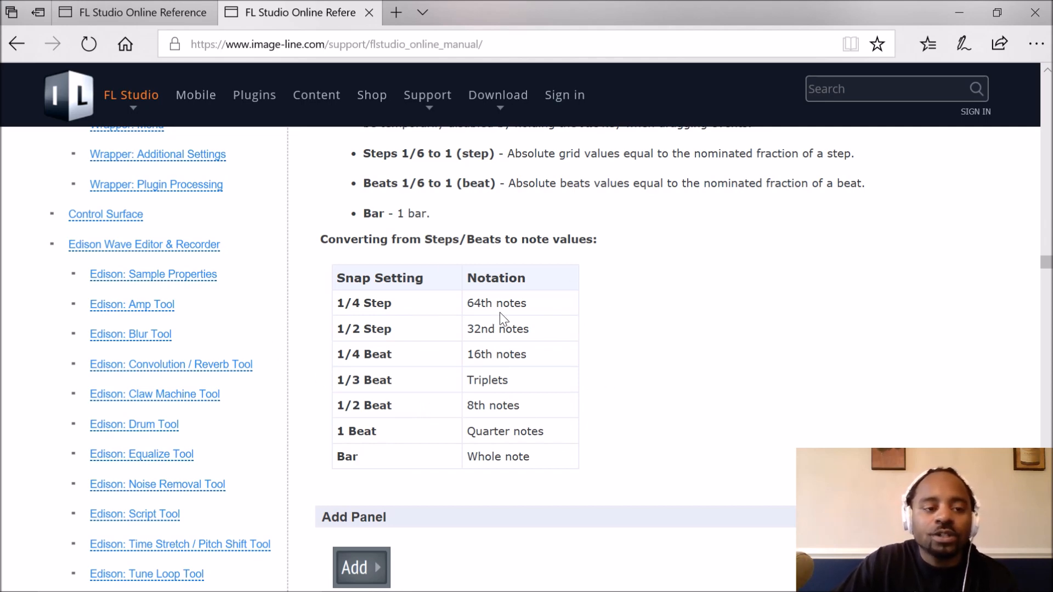
mouse_move(145, 12)
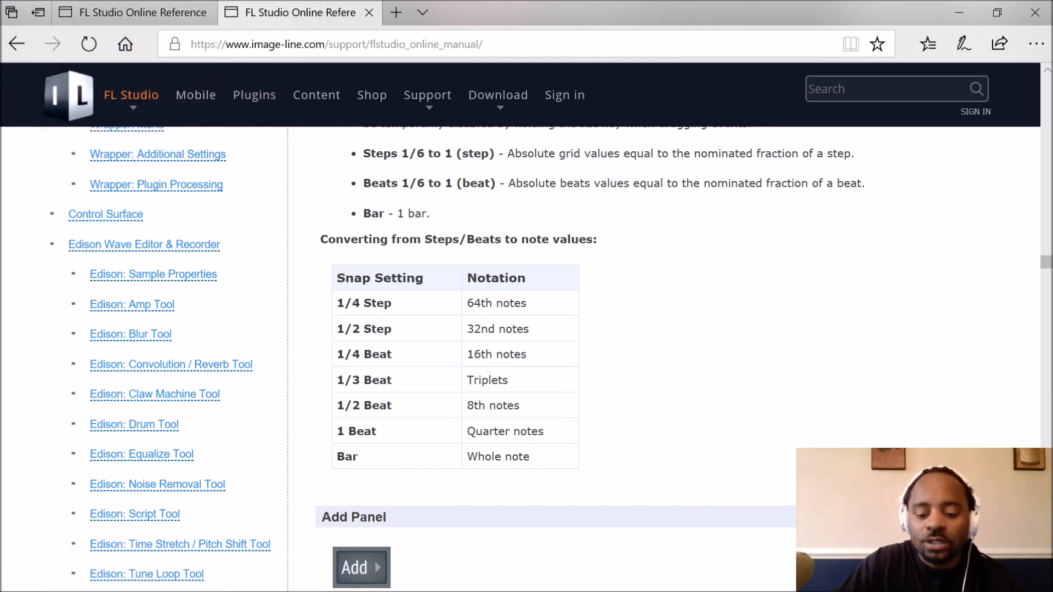
Return to FL Studio, view the full take and review the recording filter's note start and end time quantize options
click(692, 580)
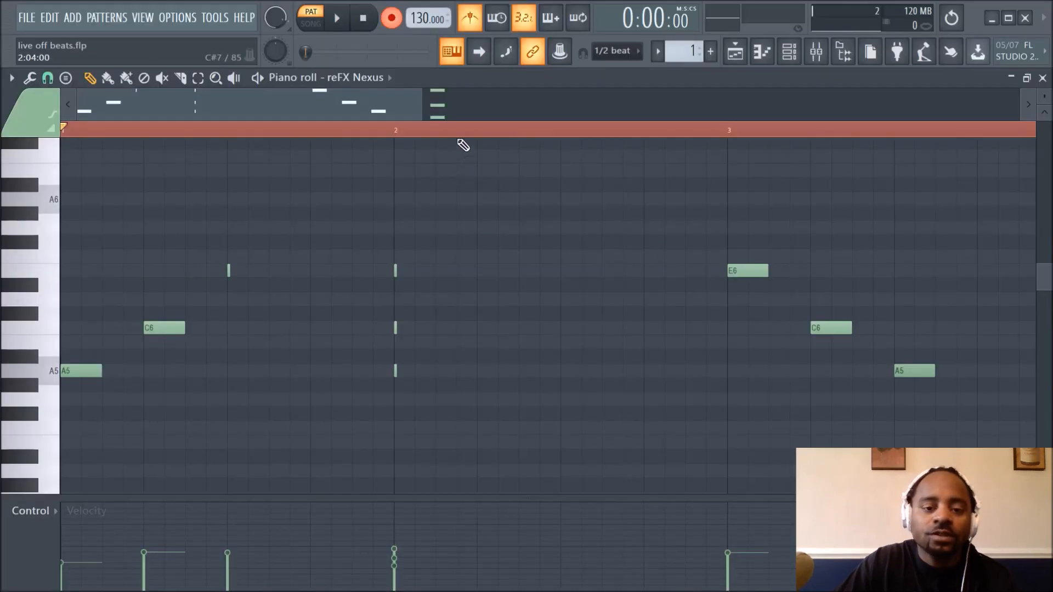
scroll(463, 147, down, 3)
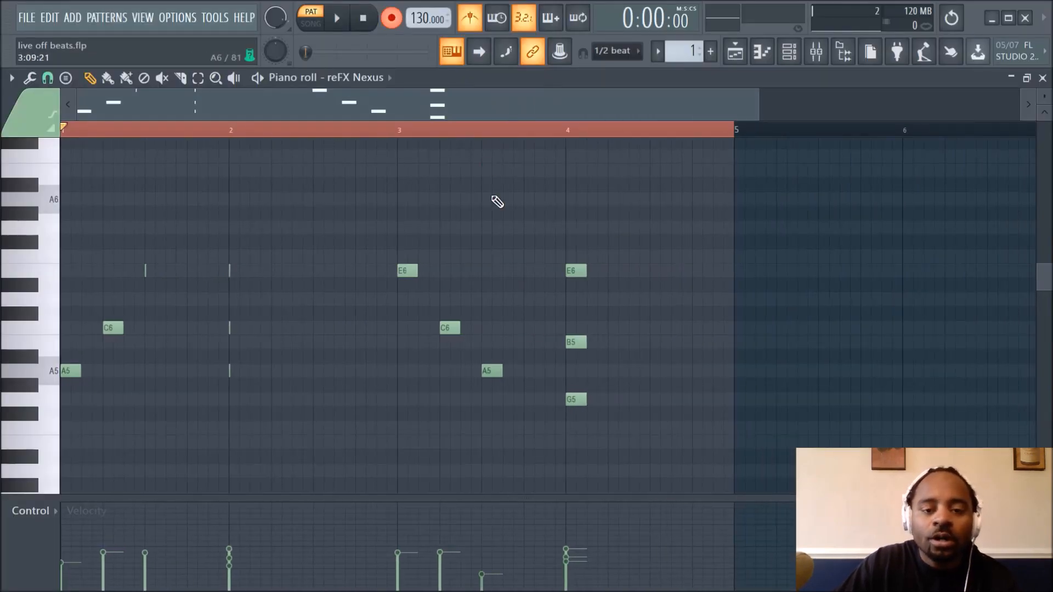
right_click(391, 21)
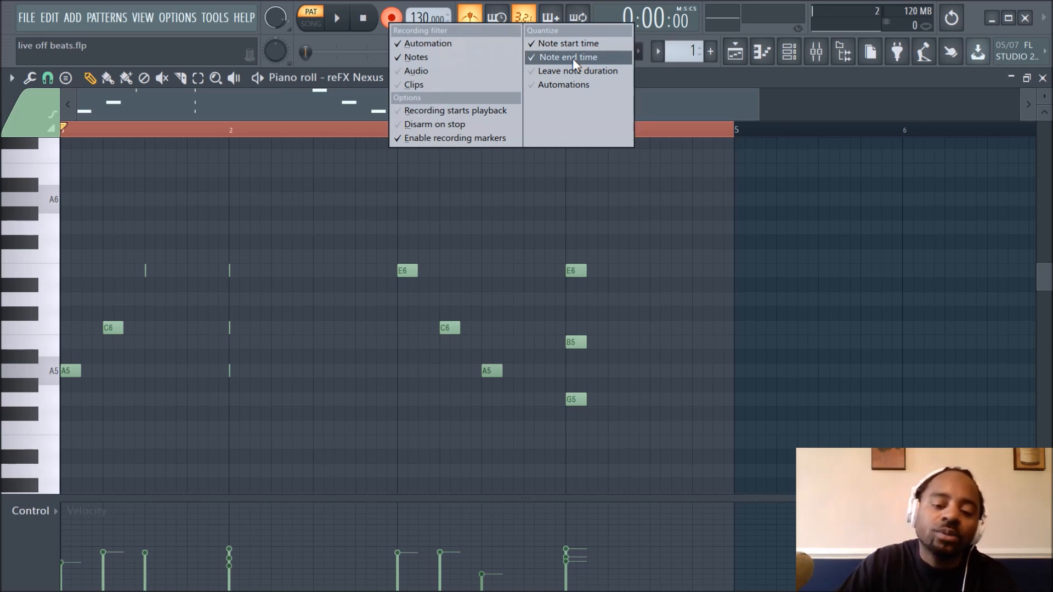
click(605, 208)
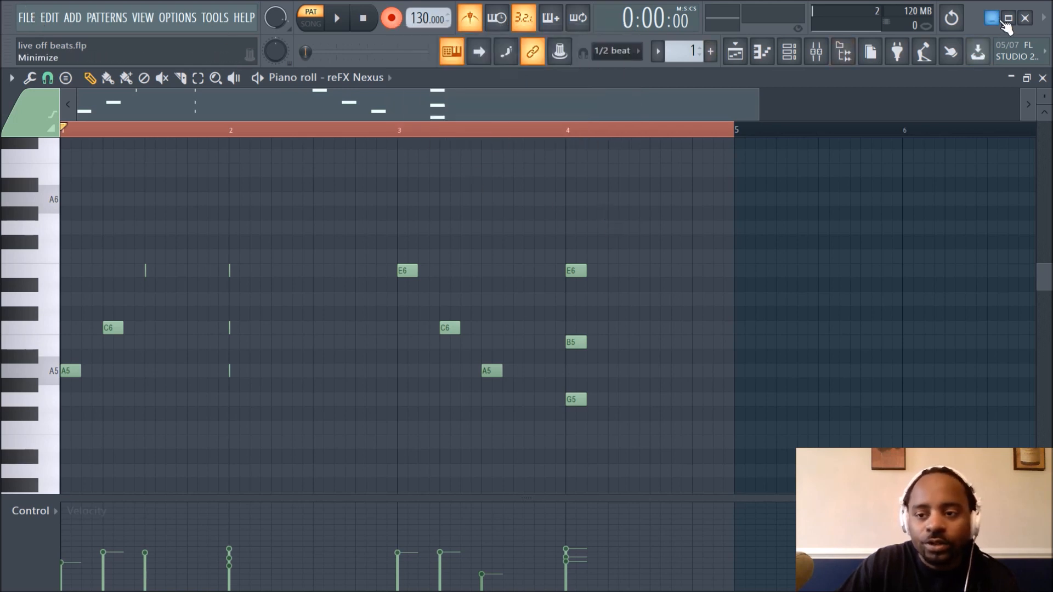
Switch to the FL Studio manual in the browser and study how the note start, end and duration options quantize a played note
click(992, 21)
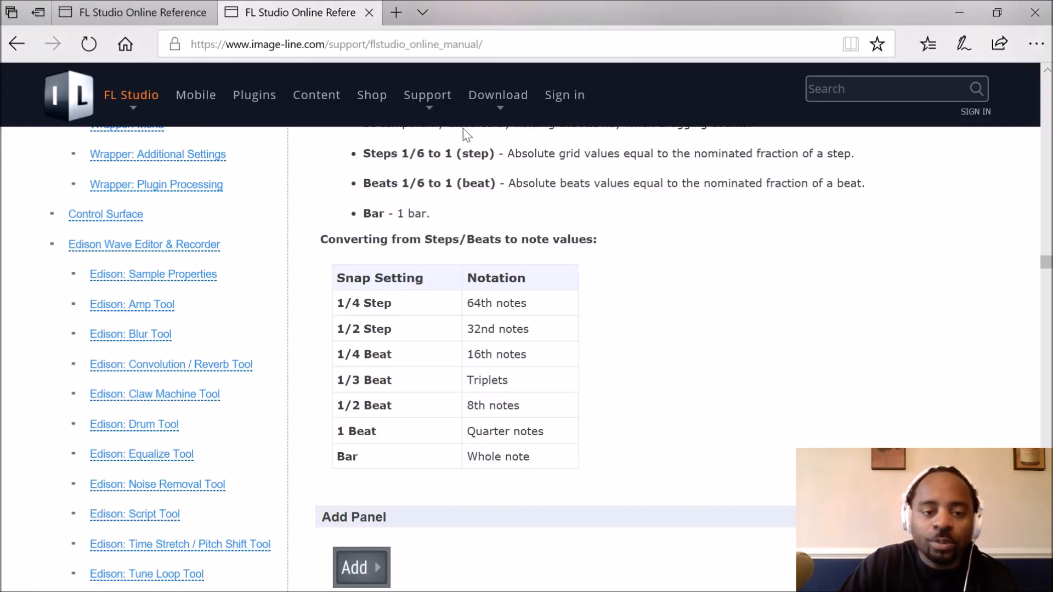
click(139, 22)
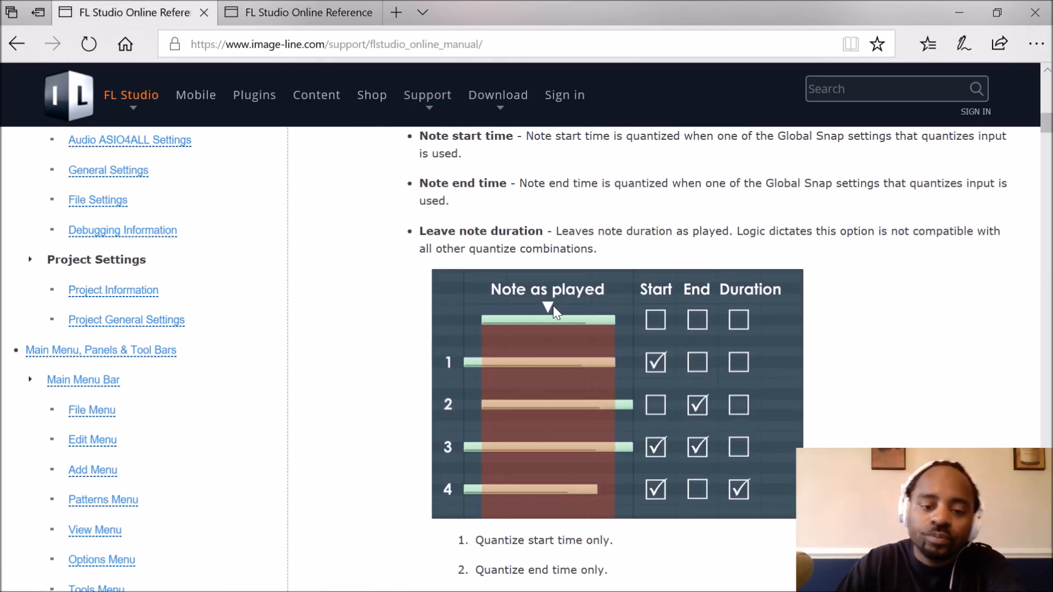
scroll(555, 304, up, 1)
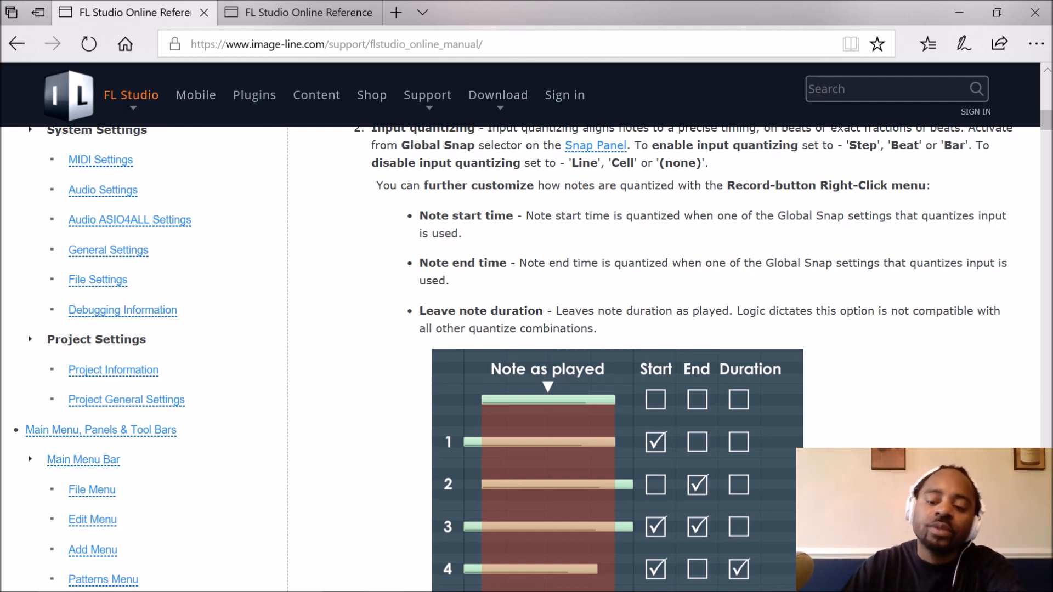
scroll(594, 331, down, 3)
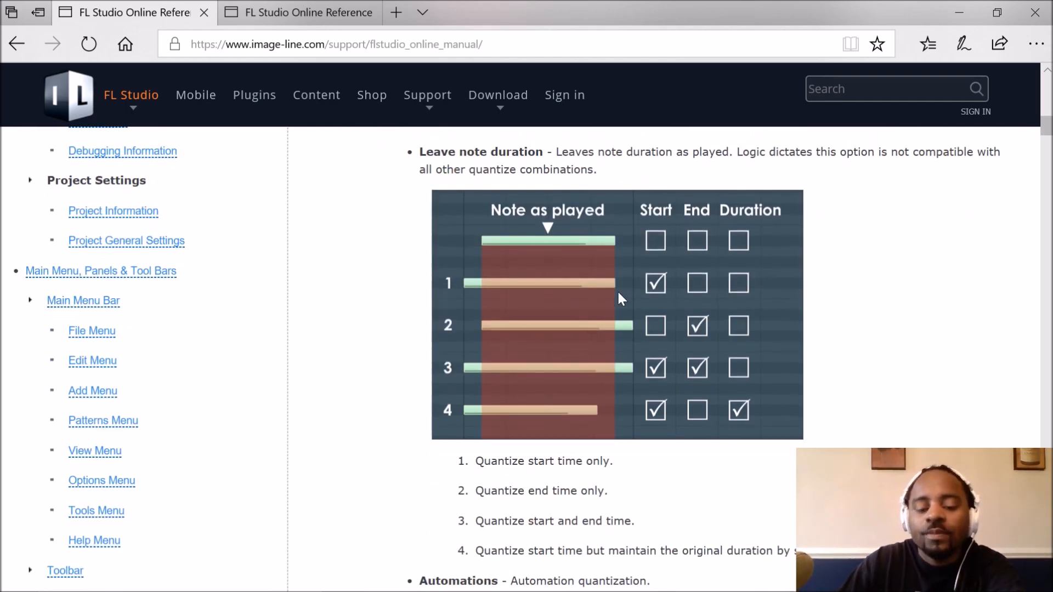
scroll(520, 237, up, 1)
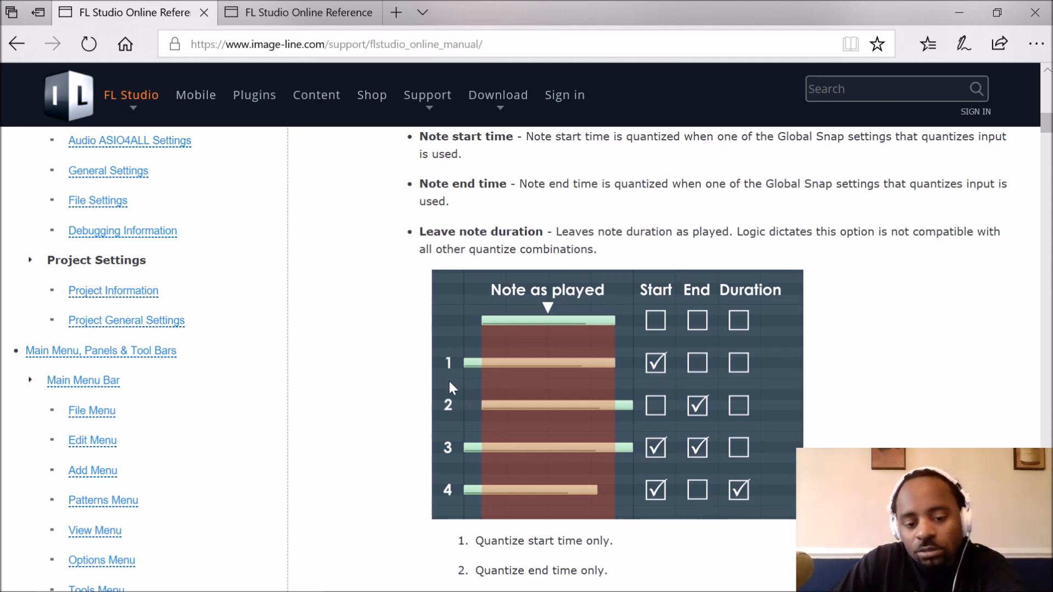
scroll(537, 452, down, 1)
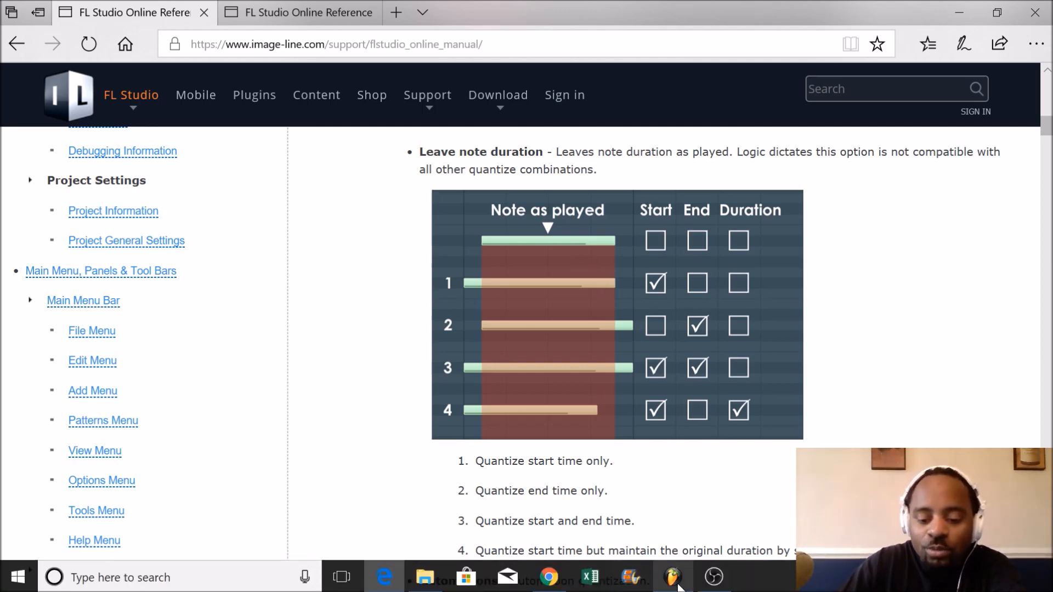
Return to FL Studio, examine the notes in bars 3 and 4 and review the available stock note lengths
click(674, 581)
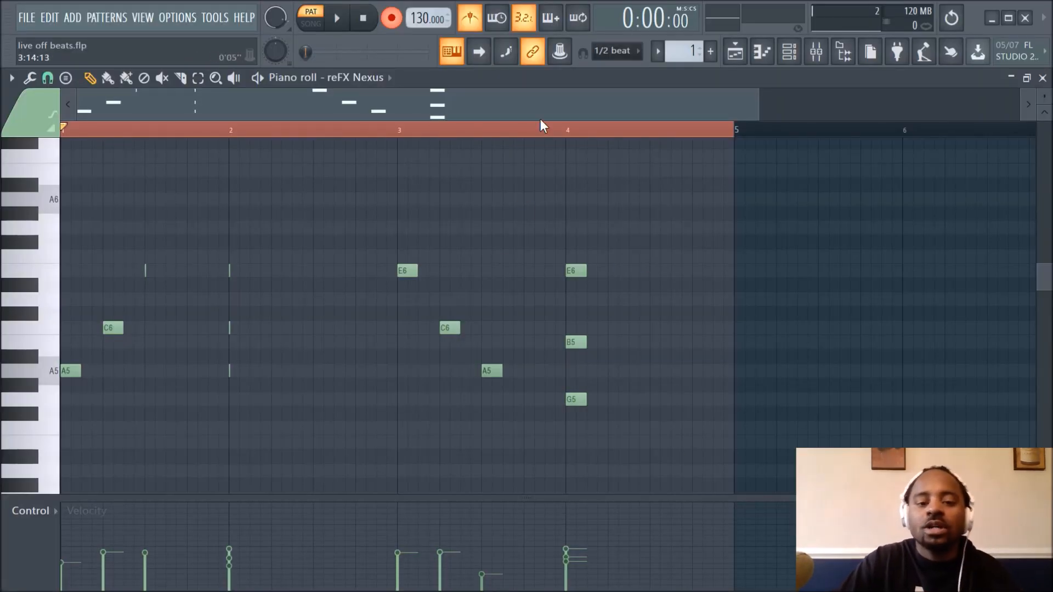
scroll(523, 136, up, 3)
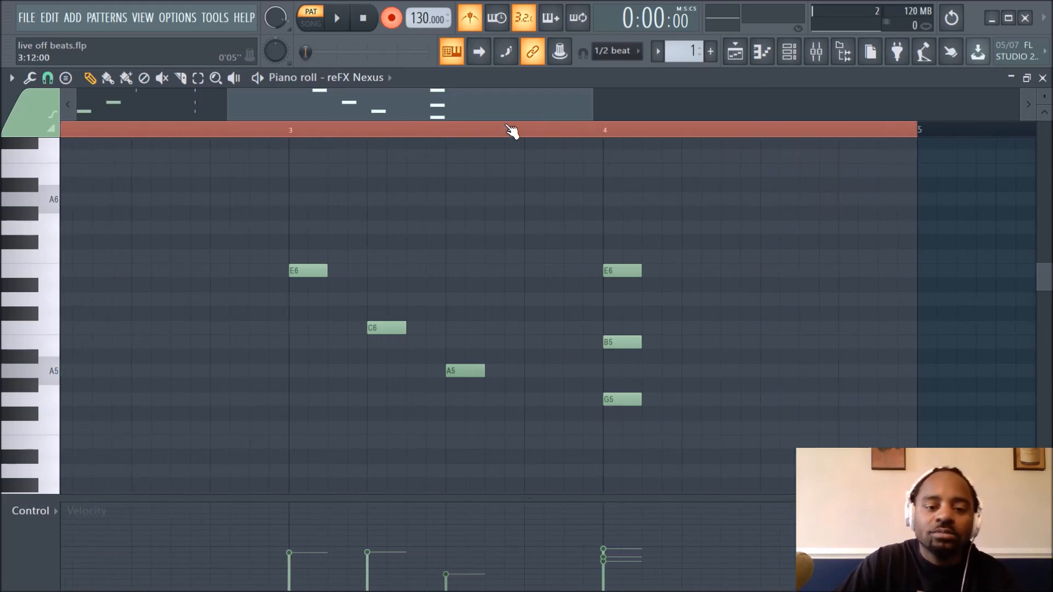
scroll(504, 105, up, 1)
scroll(504, 105, up, 1)
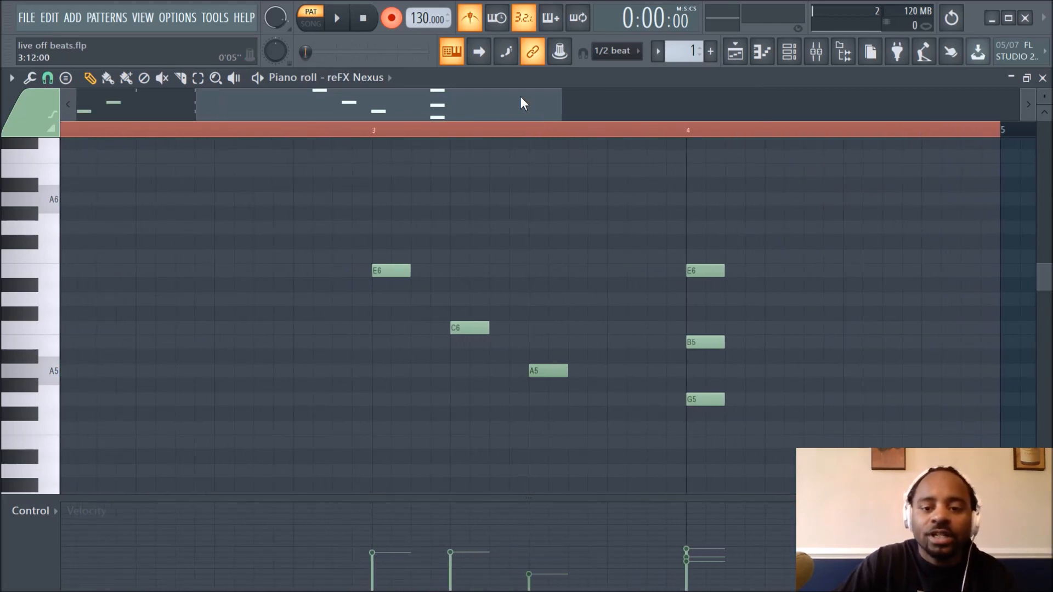
click(629, 51)
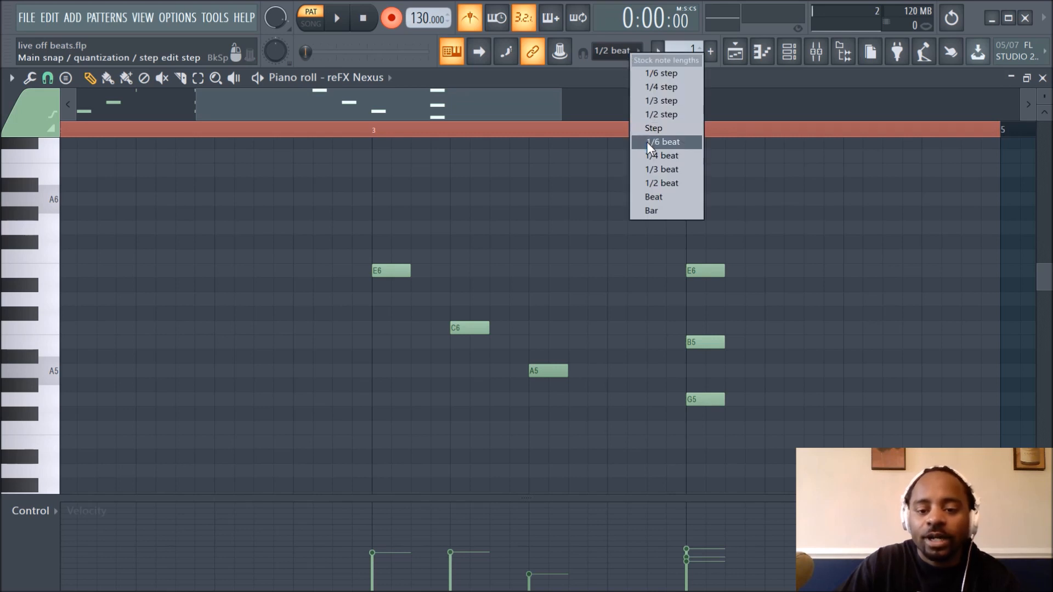
click(613, 170)
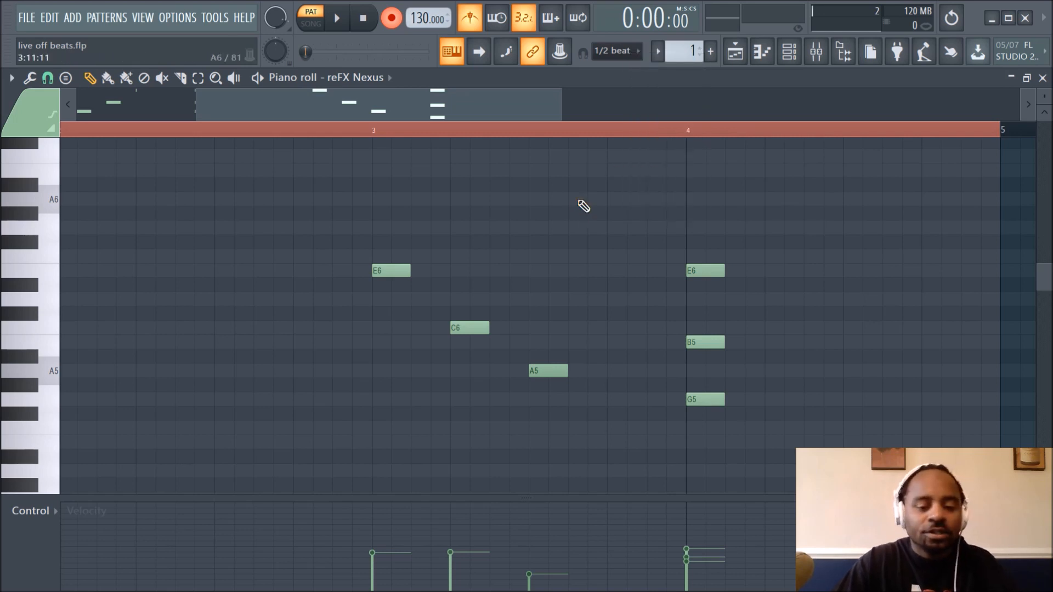
Undo the recorded take and set the global snap to 1/3 beat
key(ctrl+z)
click(625, 51)
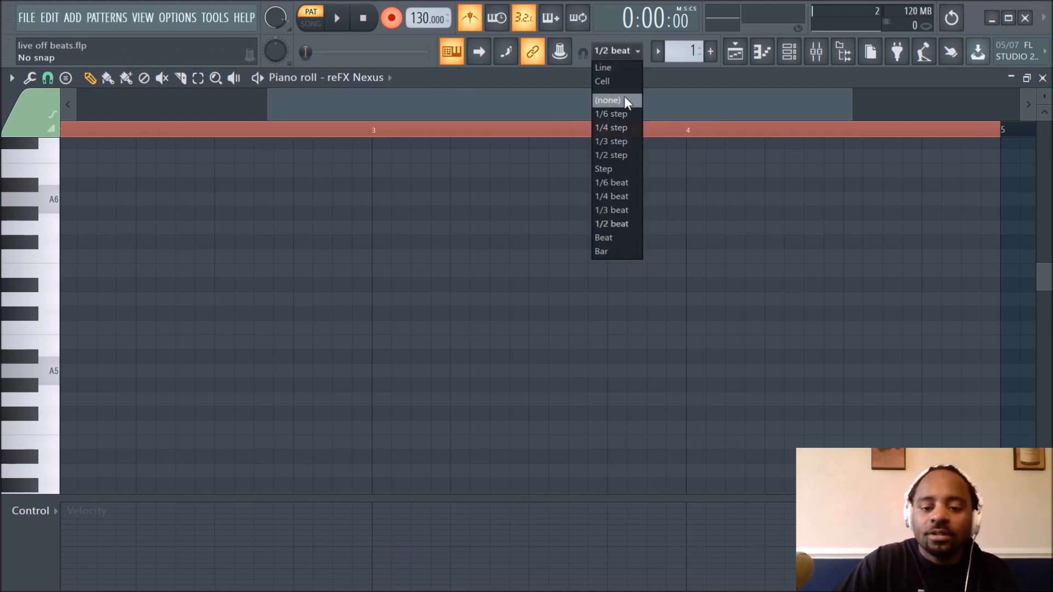
click(626, 210)
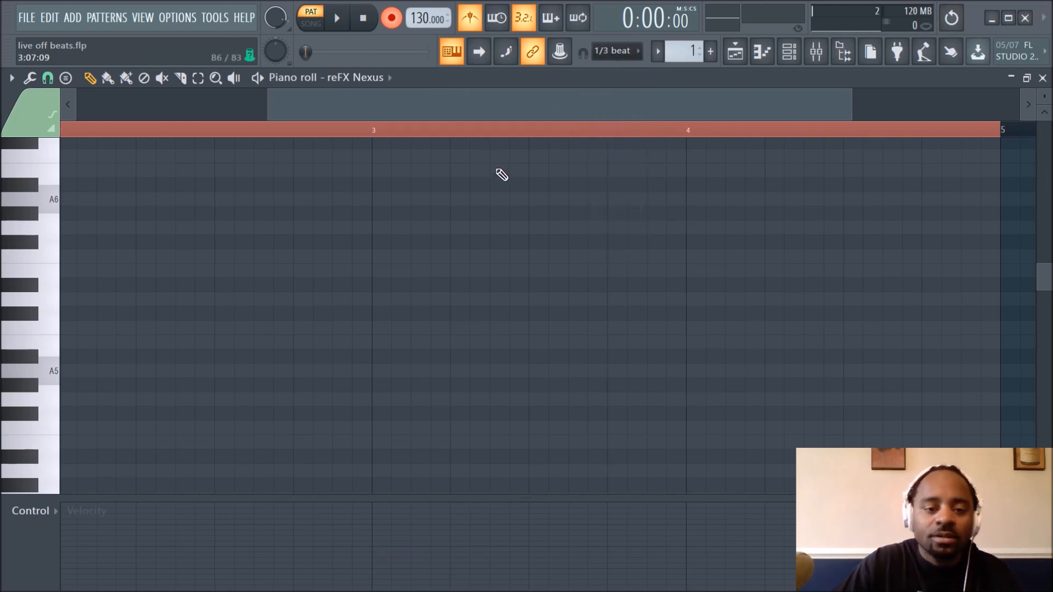
Record a four-bar take with A5, C6 and E6 in bar 1, E6, C6 and A5 in bar 3, and chords at bars 2 and 4
drag(511, 97, 234, 100)
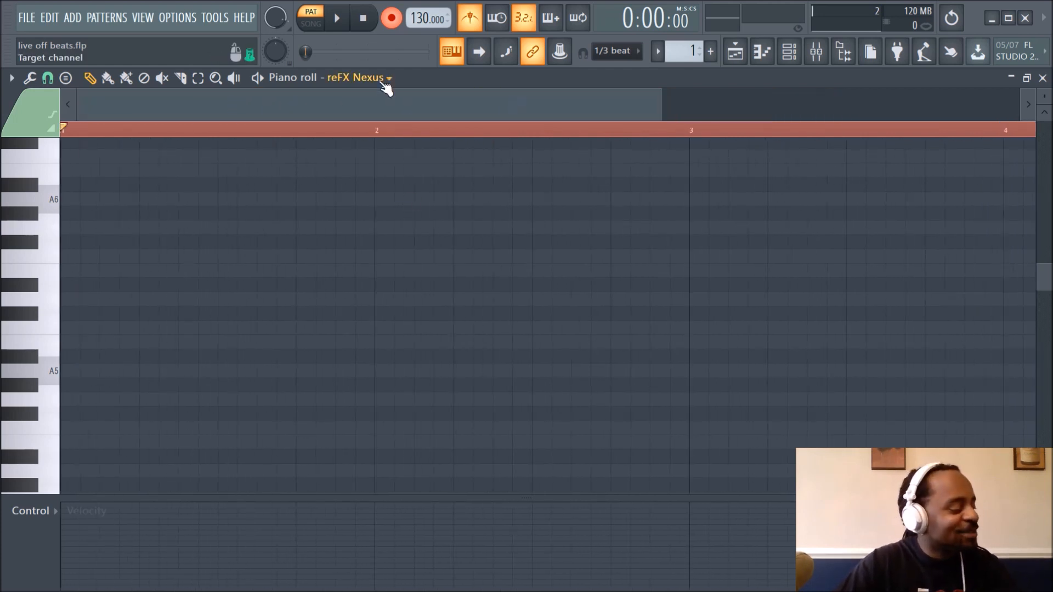
click(339, 19)
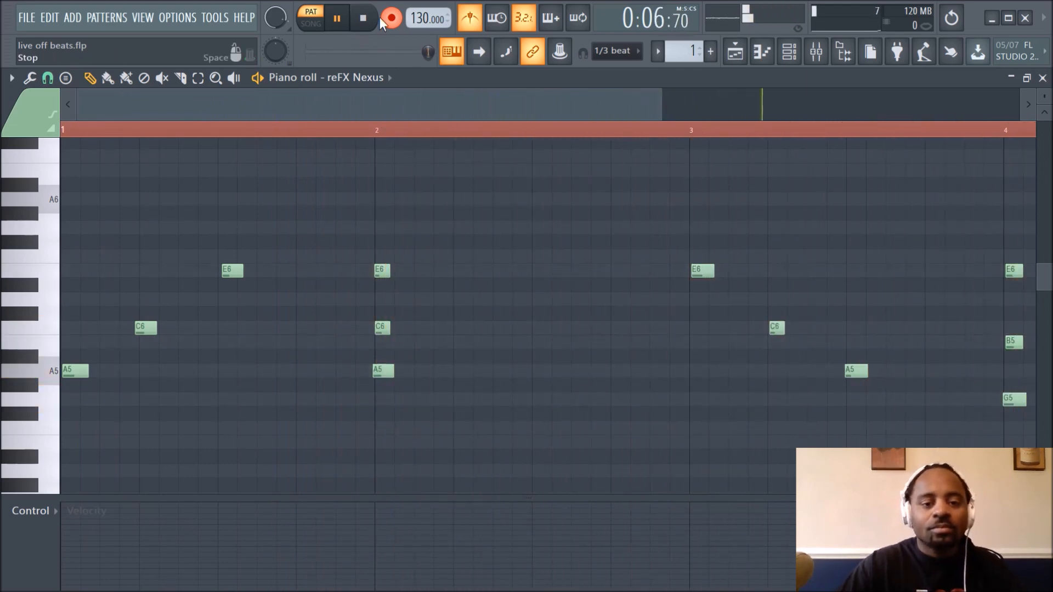
click(366, 19)
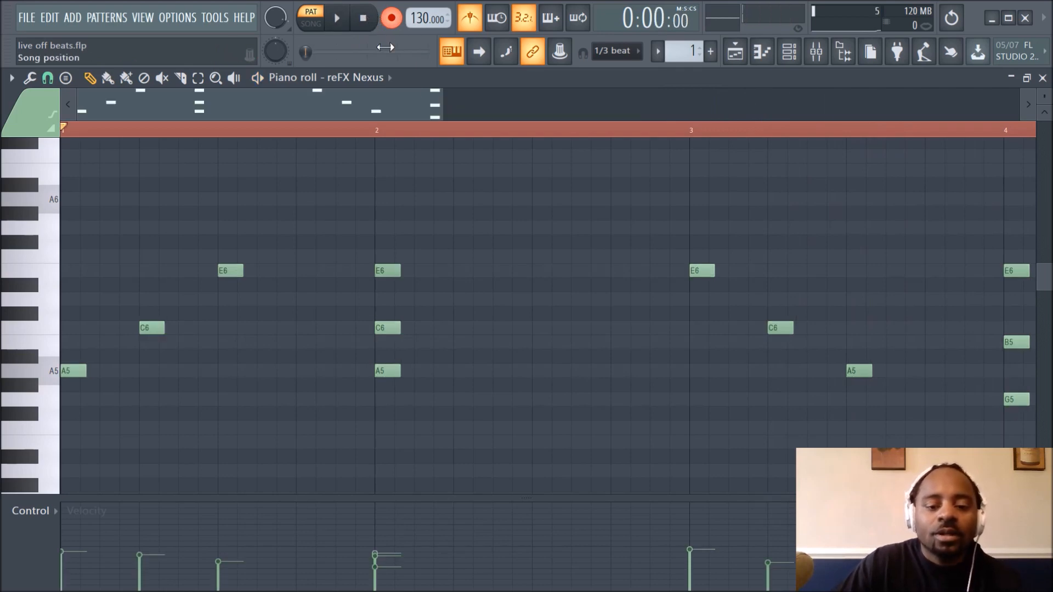
Examine the start positions and lengths of the 1/3 beat take's notes across all four bars against the grid
scroll(442, 130, down, 2)
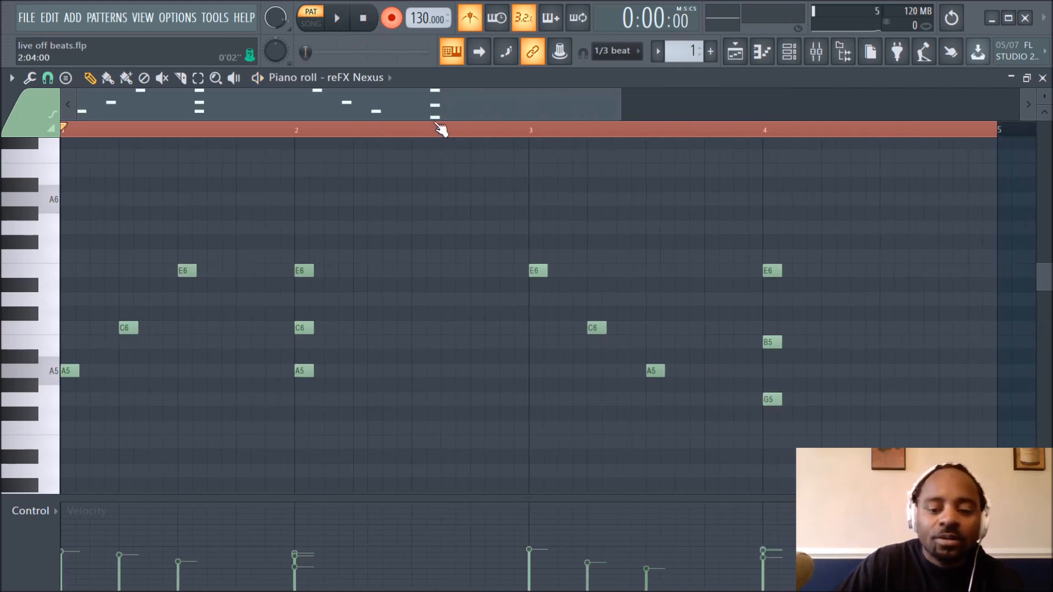
scroll(441, 129, up, 4)
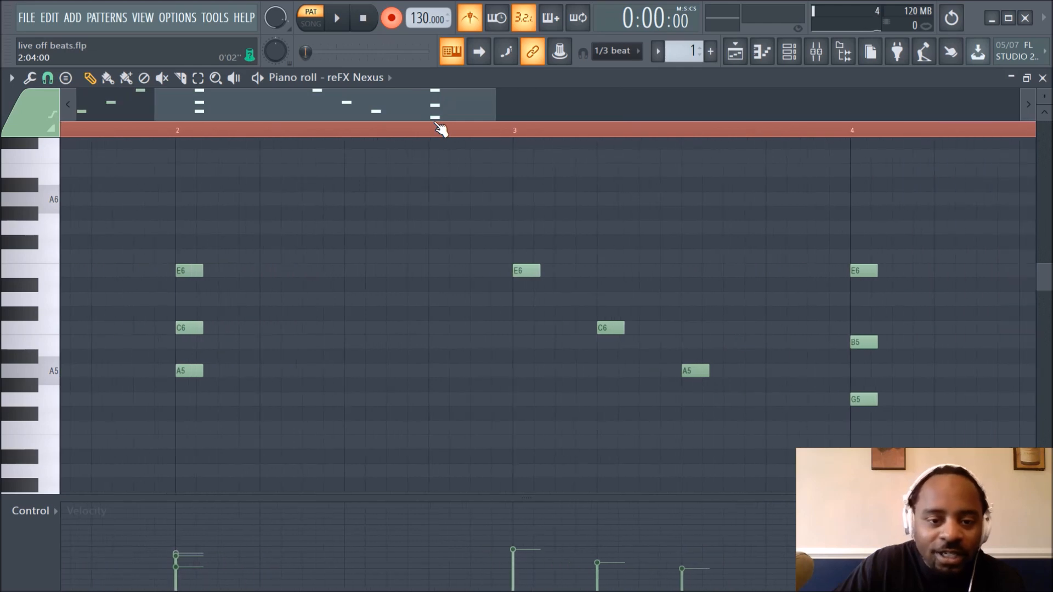
scroll(370, 103, up, 3)
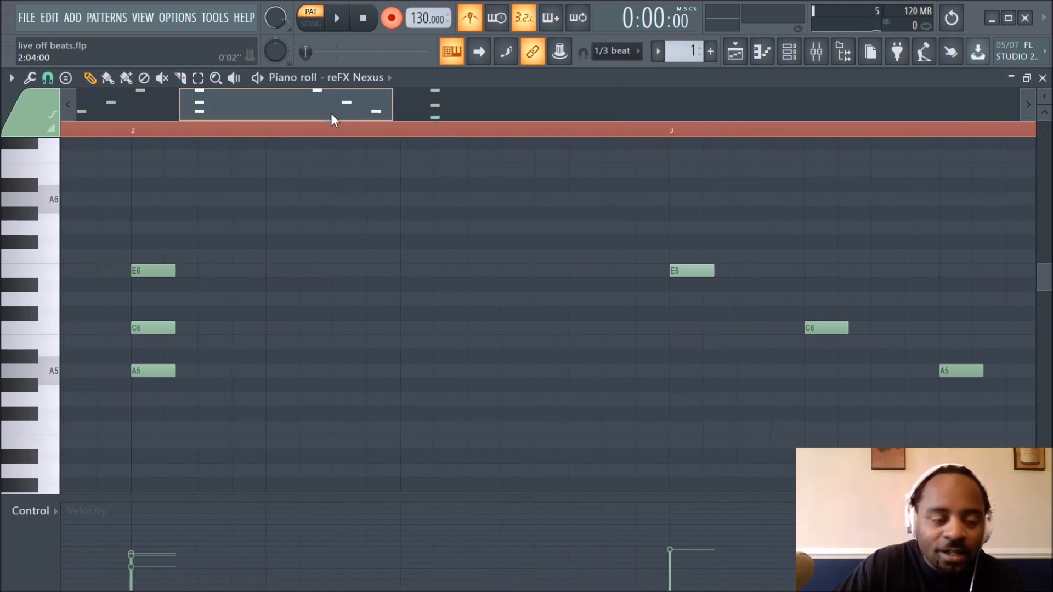
drag(331, 113, 48, 122)
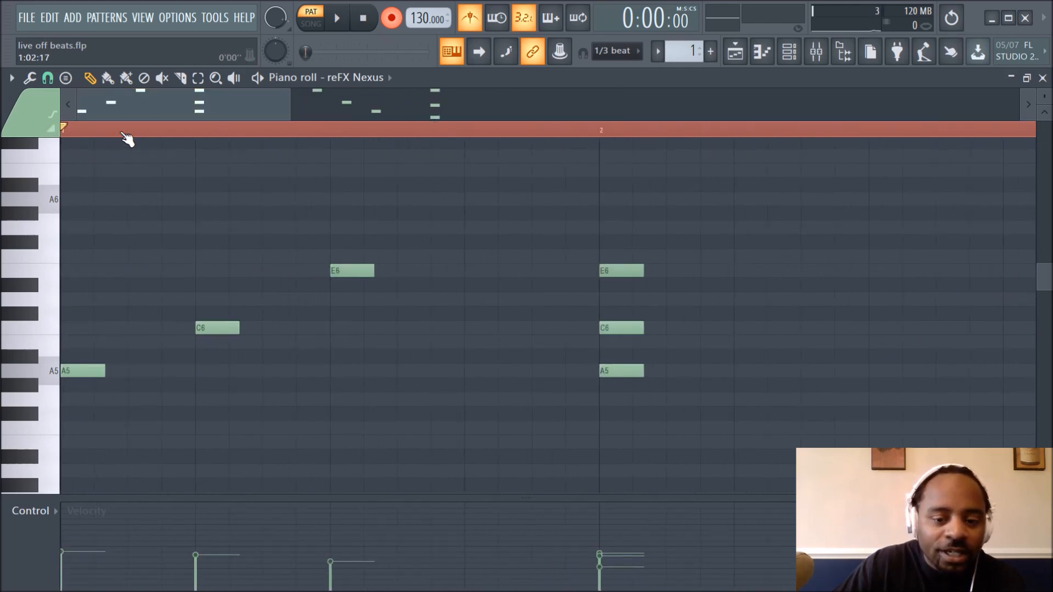
scroll(566, 141, down, 5)
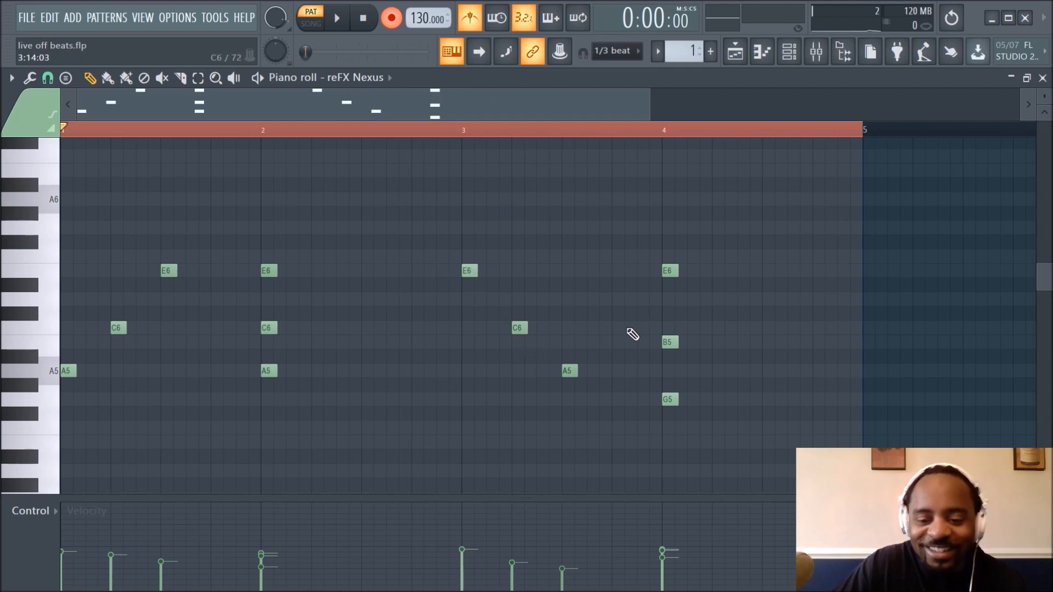
scroll(371, 134, up, 4)
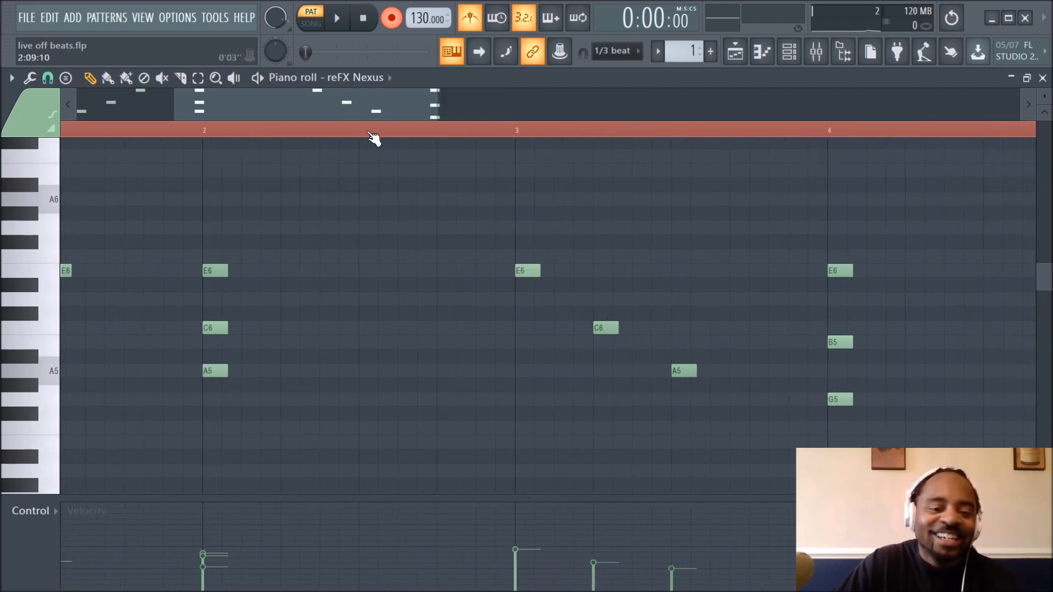
drag(356, 118, 95, 126)
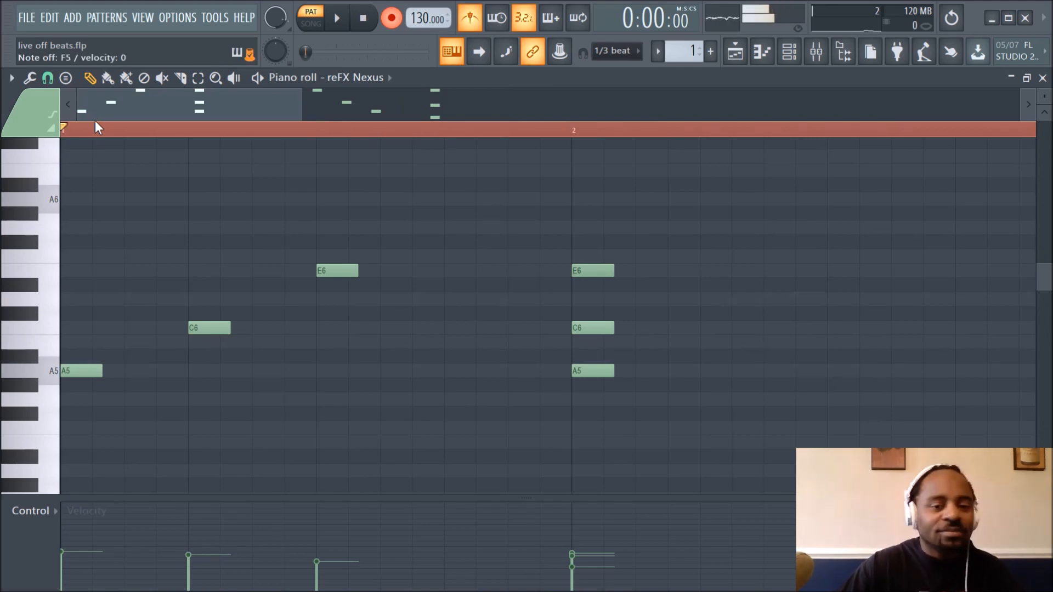
click(143, 78)
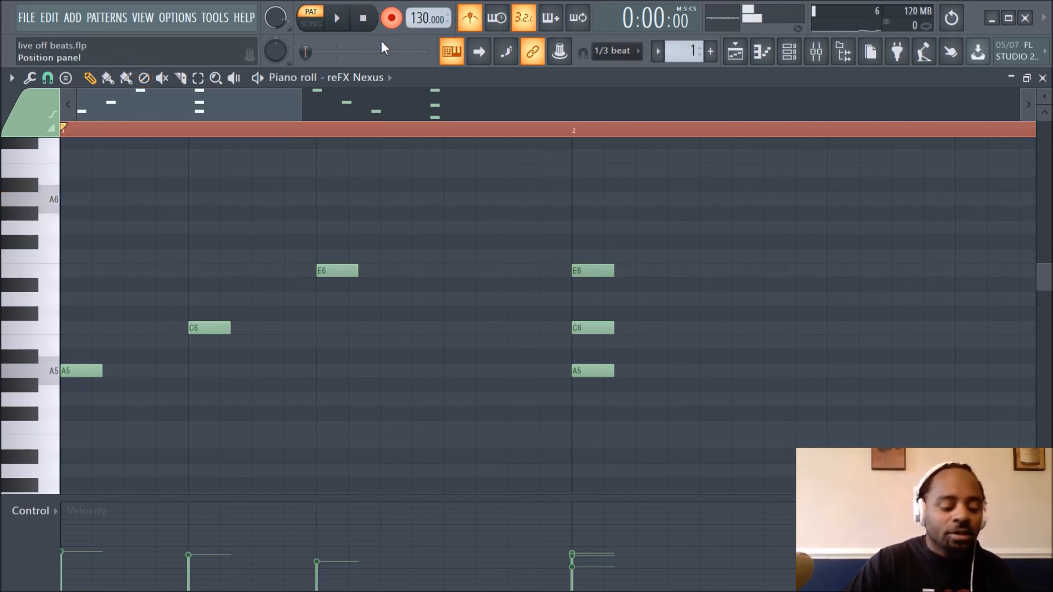
Undo the recorded take and record a new four-bar take of repeated C6, E6 and A6 chords with off-beat rhythm
key(ctrl+z)
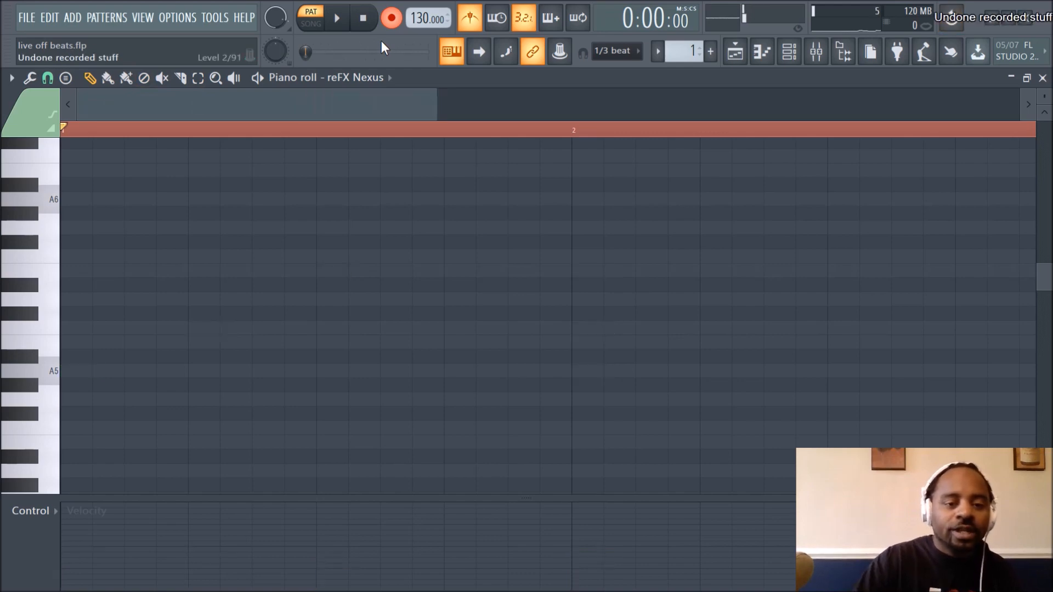
click(342, 25)
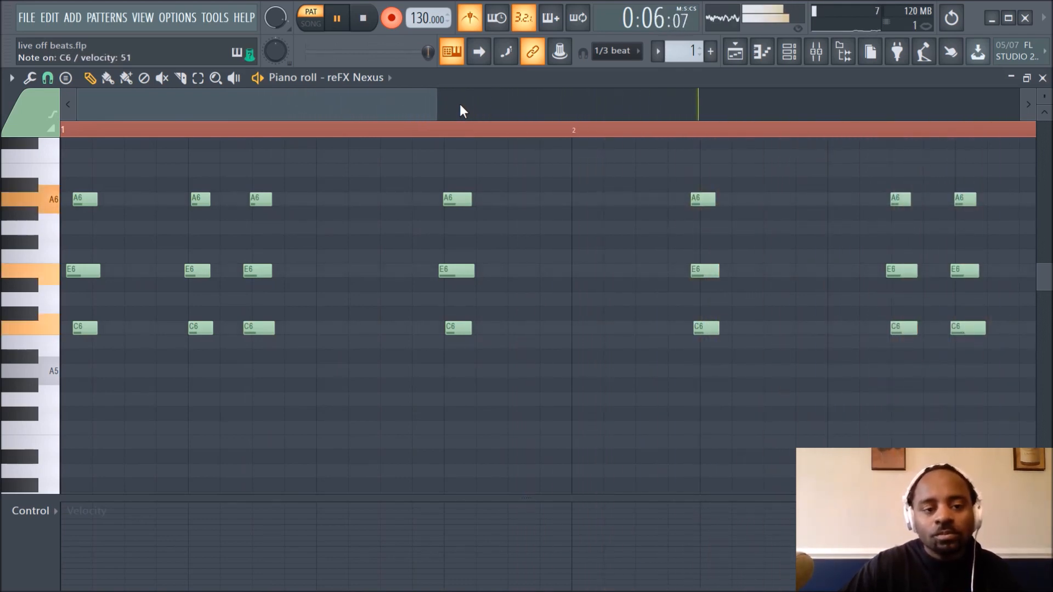
click(363, 18)
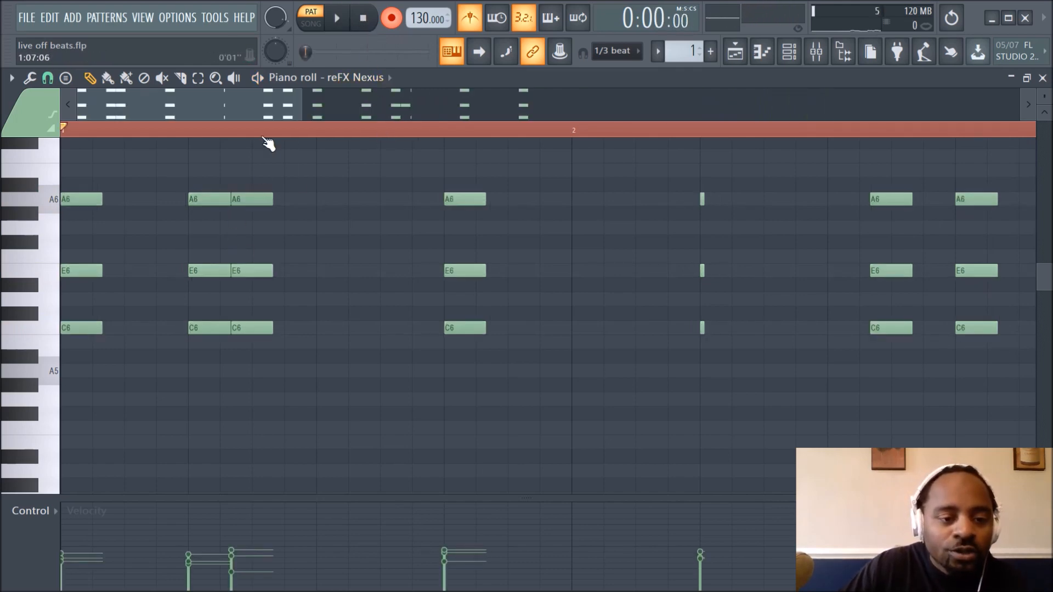
Set the piano roll's own snap to 1/3 beat and compare the chord timing in bar 1 with its grid
scroll(268, 143, up, 3)
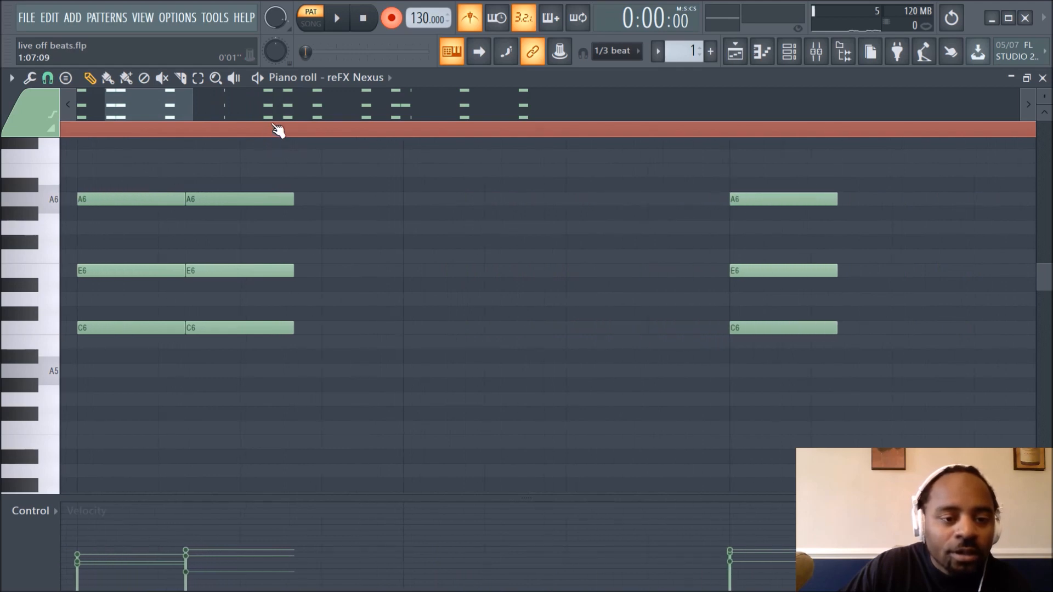
scroll(144, 109, up, 5)
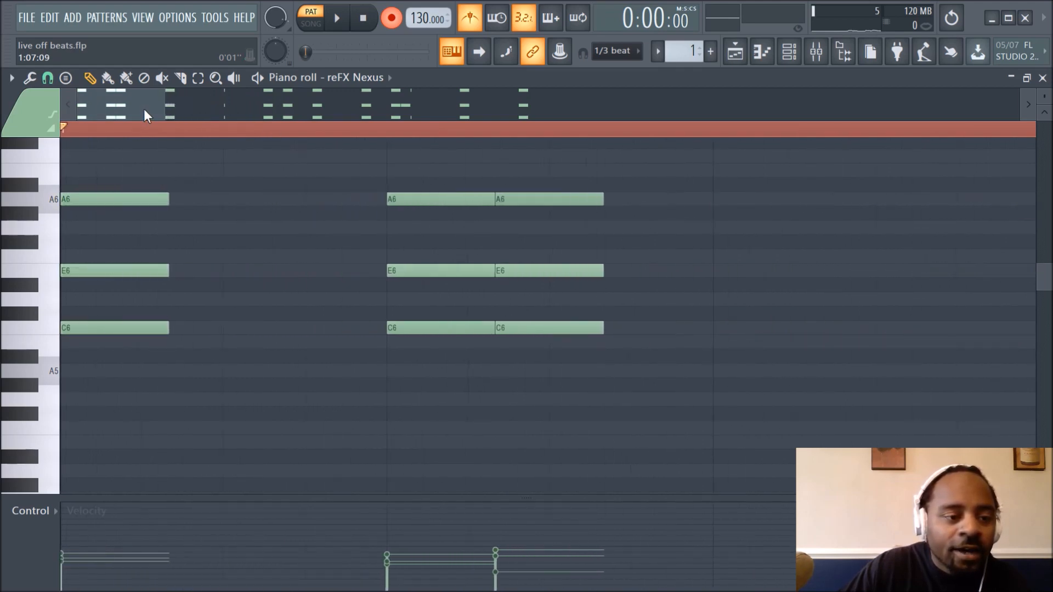
click(47, 79)
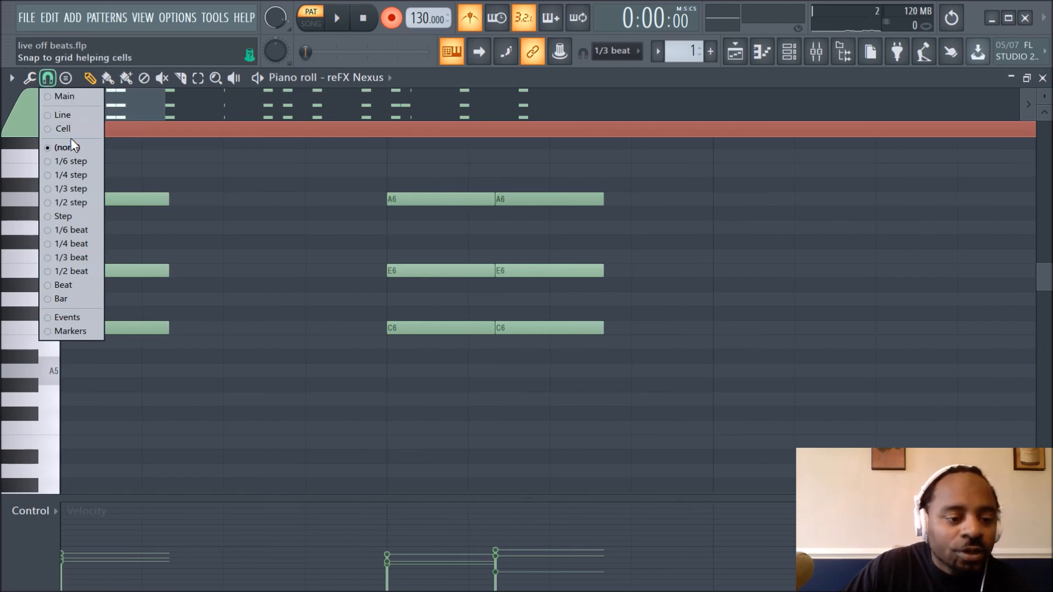
click(69, 259)
scroll(528, 139, down, 2)
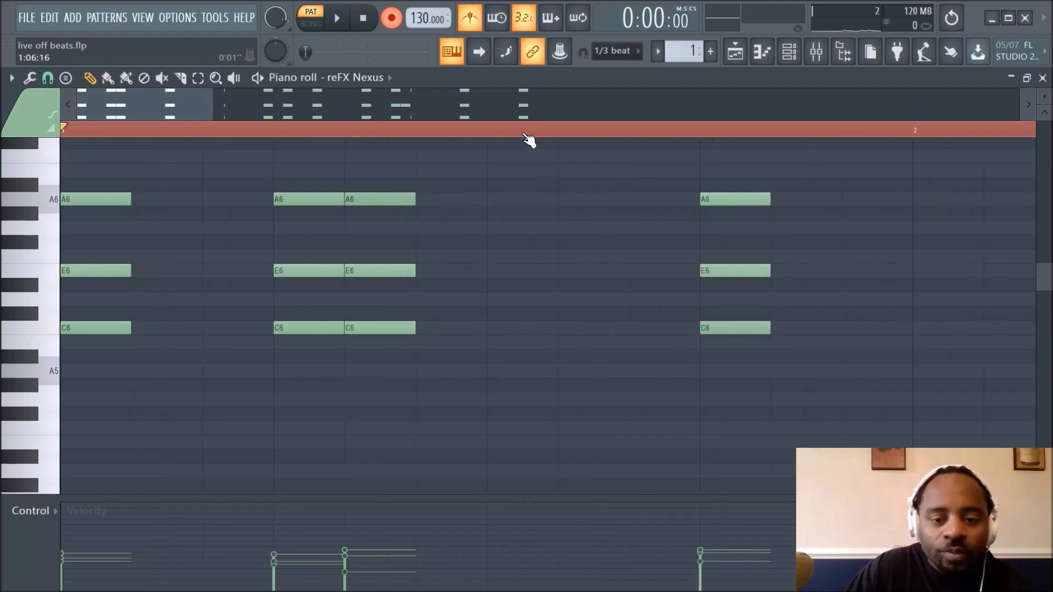
scroll(528, 140, down, 1)
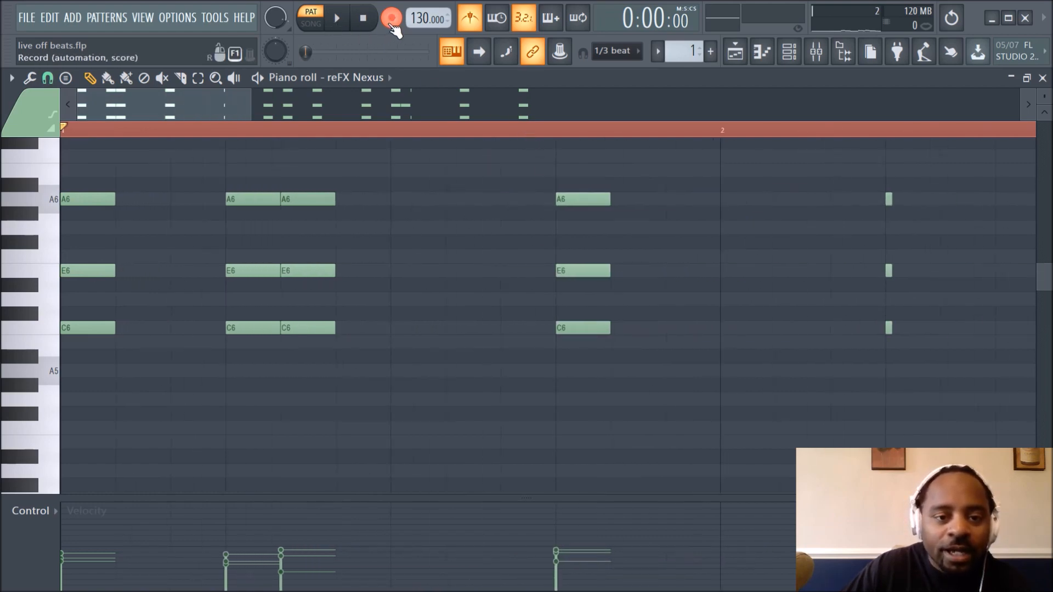
Turn off recording and play back the chord take with all four bars in view, stopping playback at the end
click(346, 23)
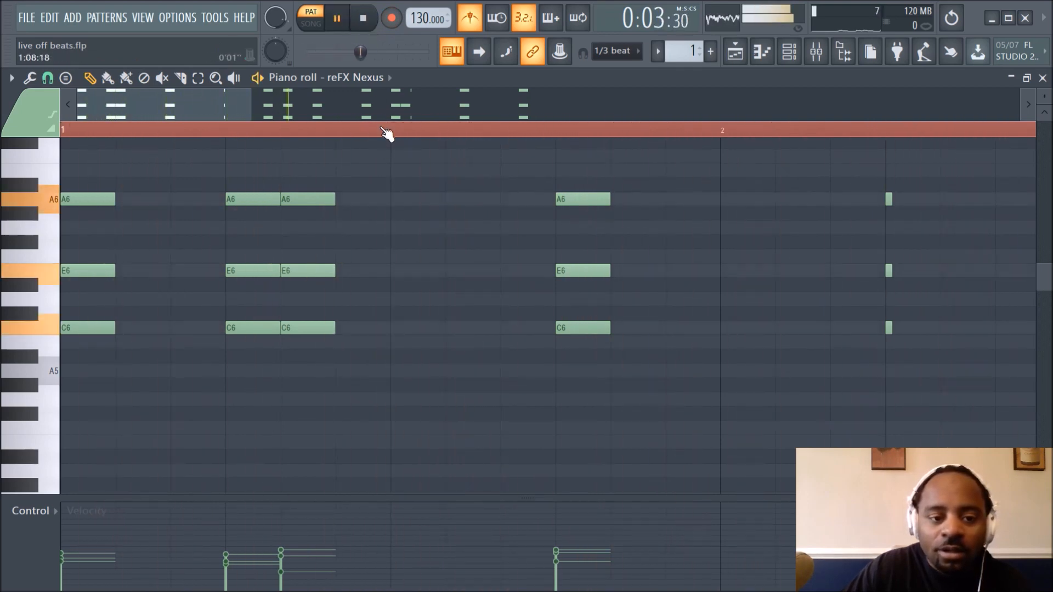
scroll(388, 133, down, 1)
scroll(386, 132, down, 2)
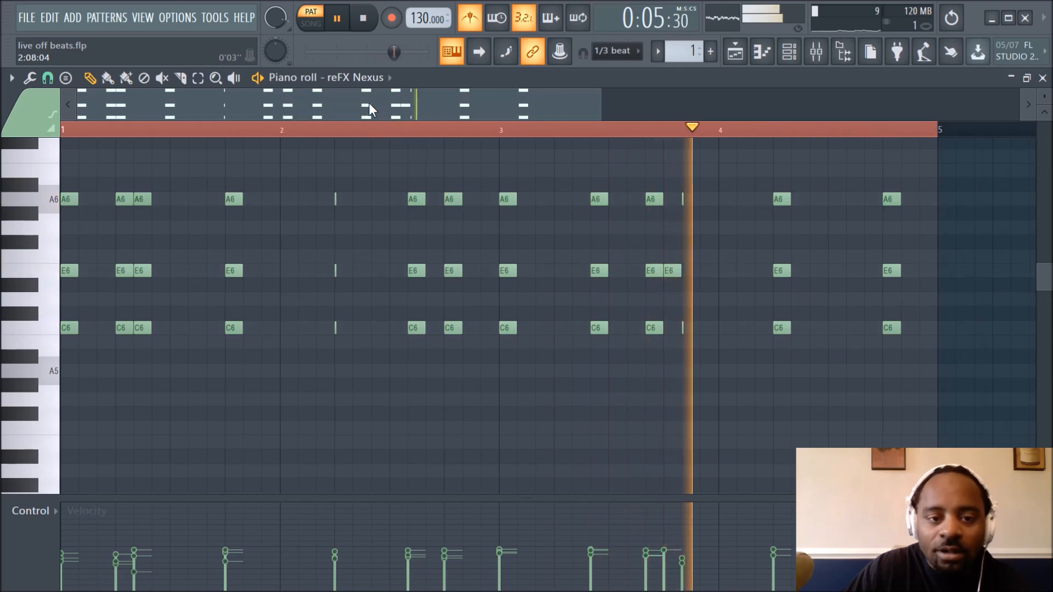
click(363, 17)
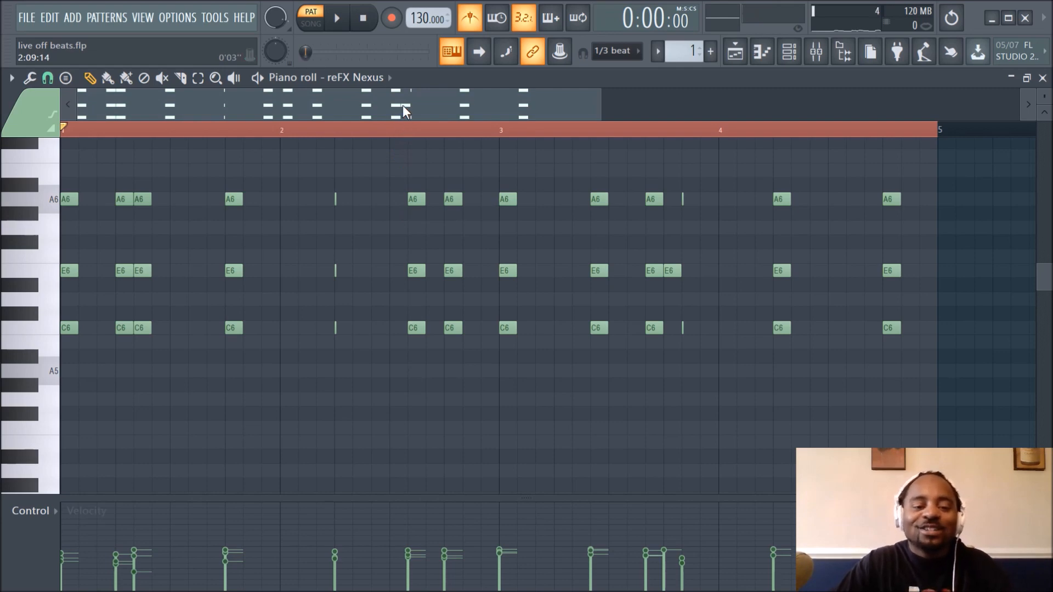
Set the main snap to 1/2 beat and delete all notes of the recorded chord take from the piano roll
scroll(417, 130, up, 4)
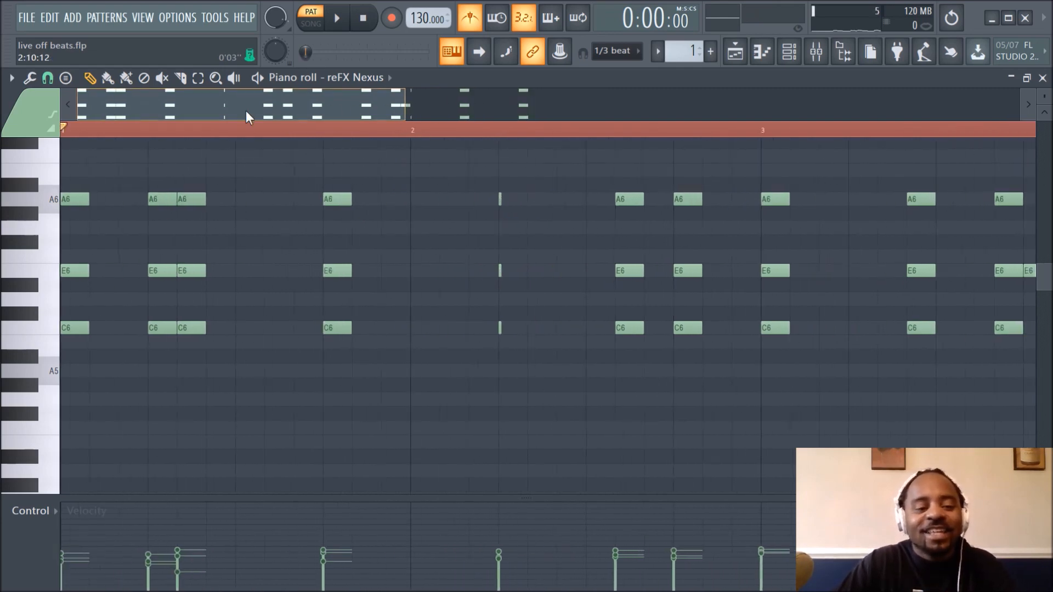
scroll(277, 138, down, 3)
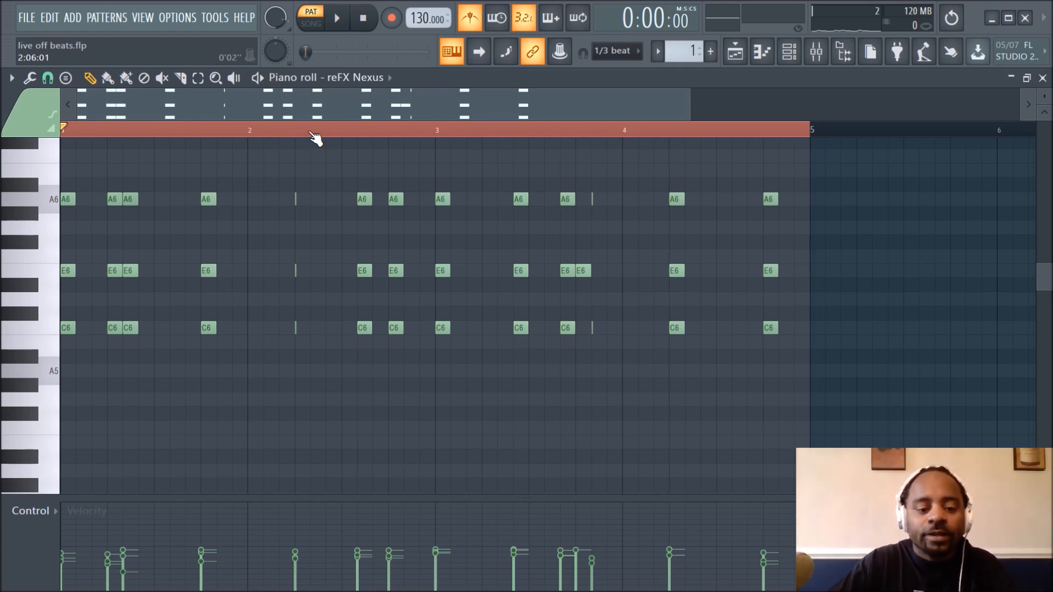
click(616, 51)
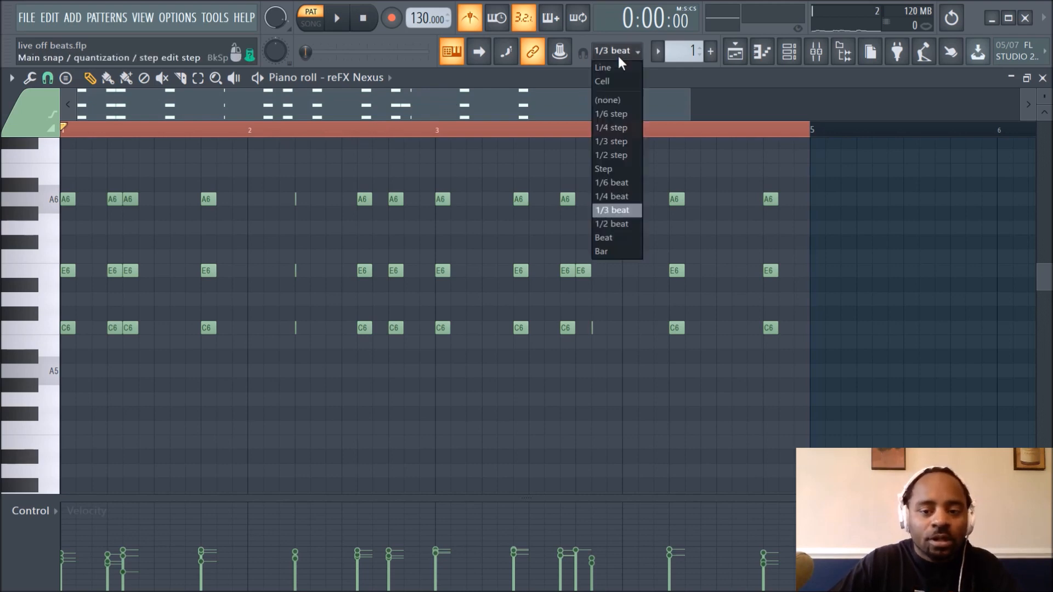
click(620, 225)
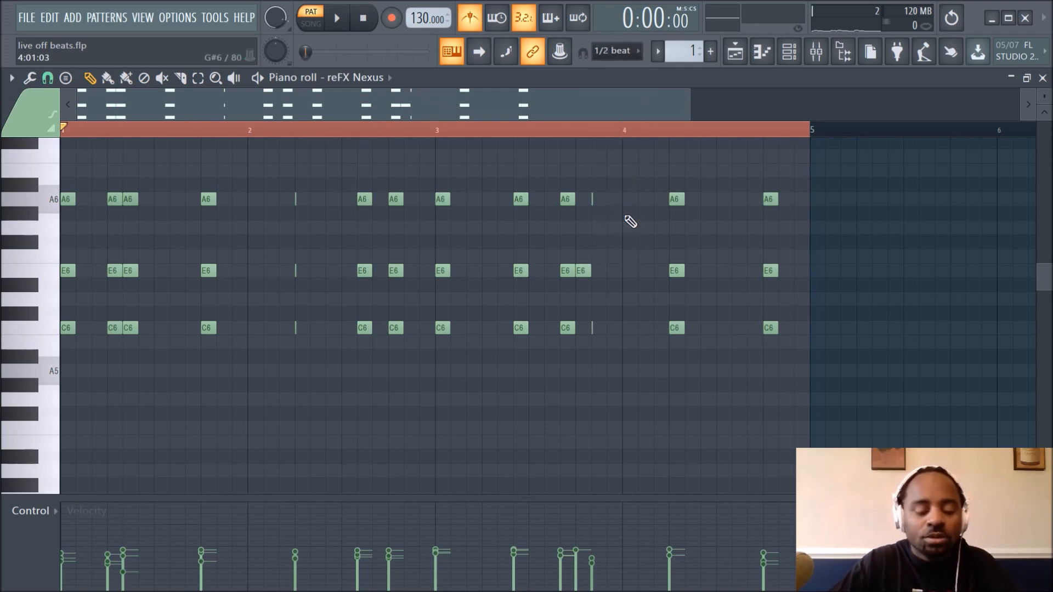
key(ctrl+a)
key(Delete)
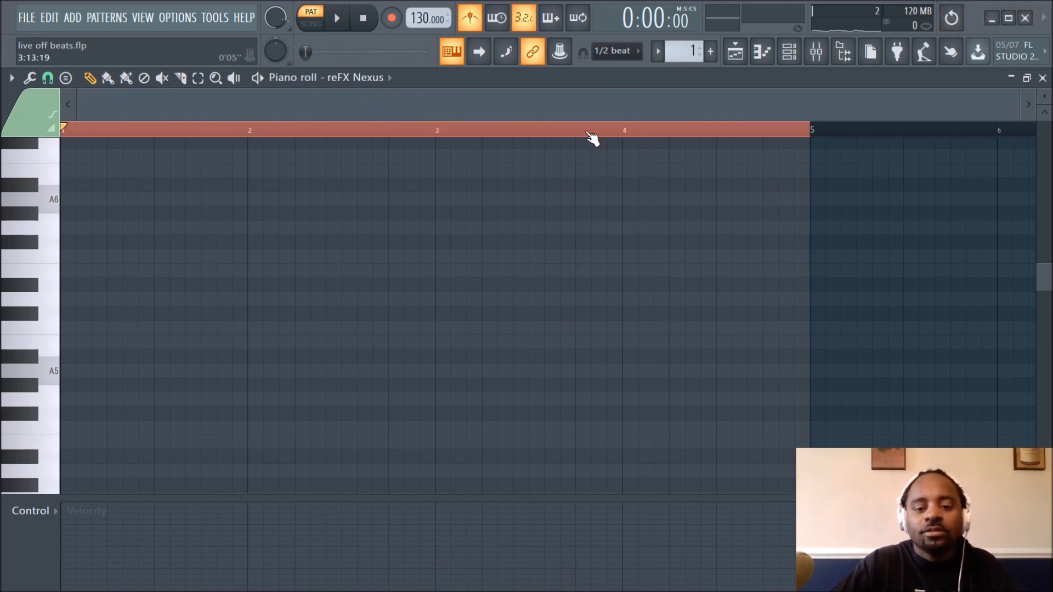
scroll(587, 132, up, 3)
drag(590, 117, 356, 110)
scroll(369, 133, down, 2)
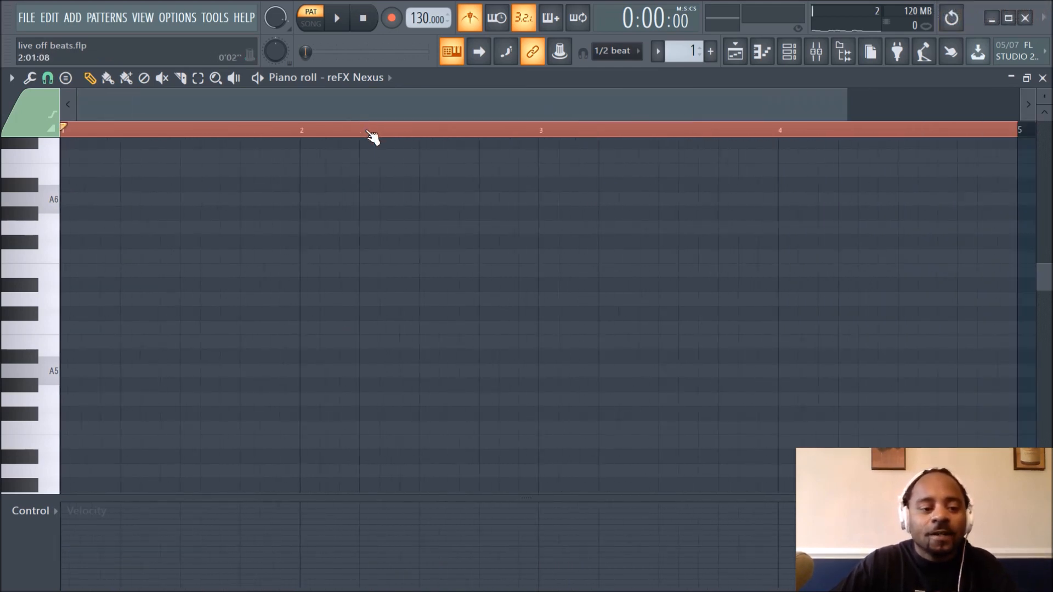
scroll(387, 140, down, 1)
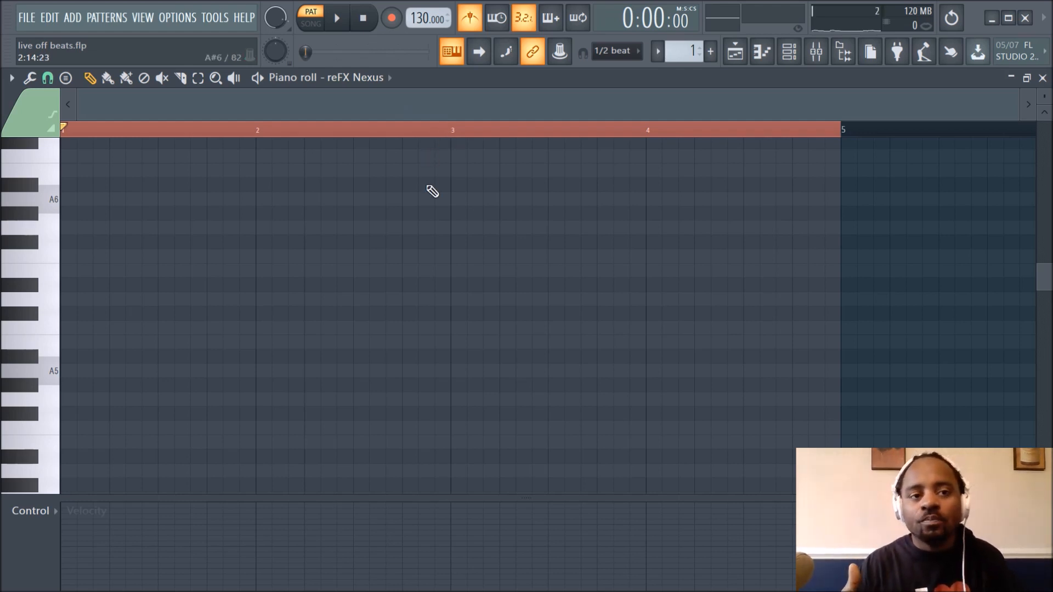
Review the recording quantize options, then the online manual's note quantize diagram and snap-to-notation table, and return to FL Studio
right_click(393, 19)
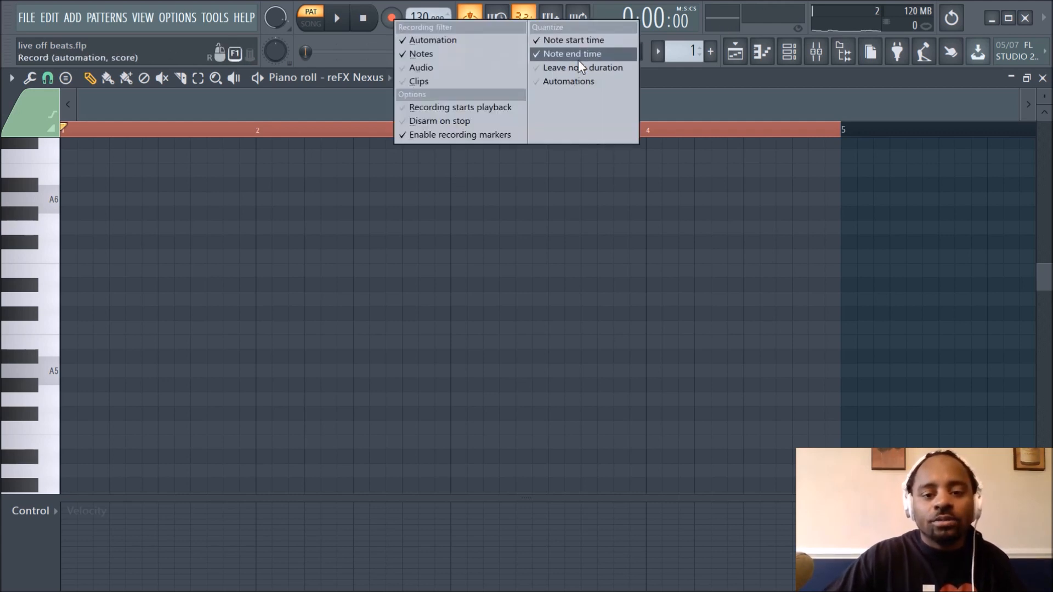
click(662, 93)
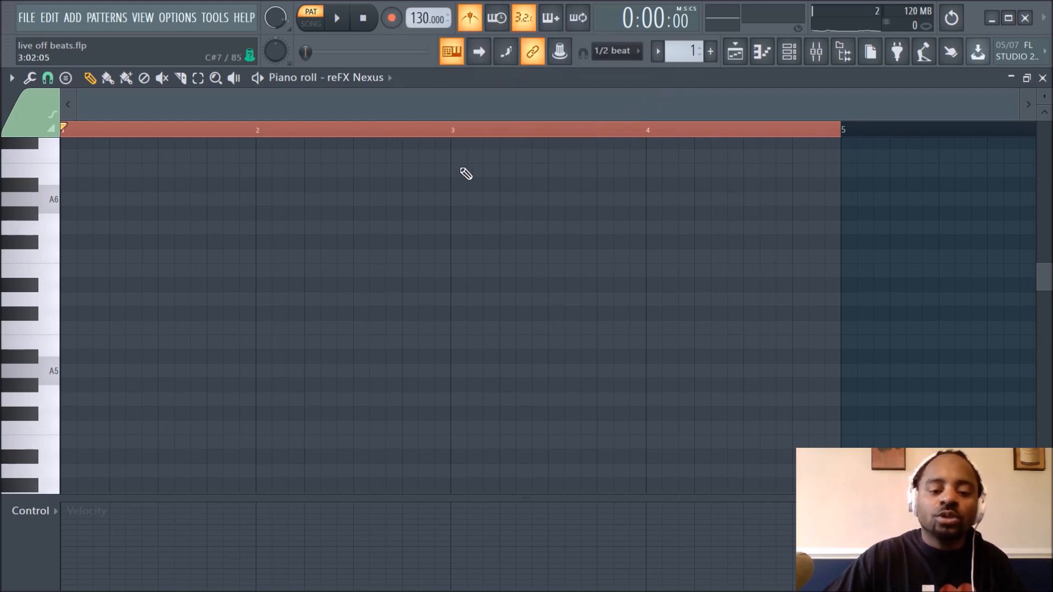
click(992, 18)
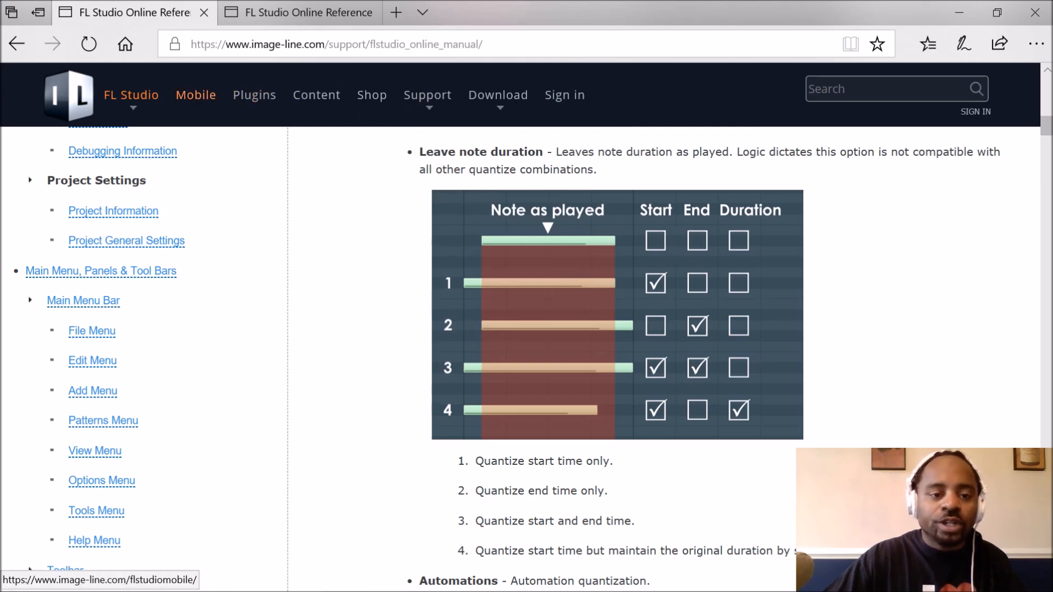
click(288, 15)
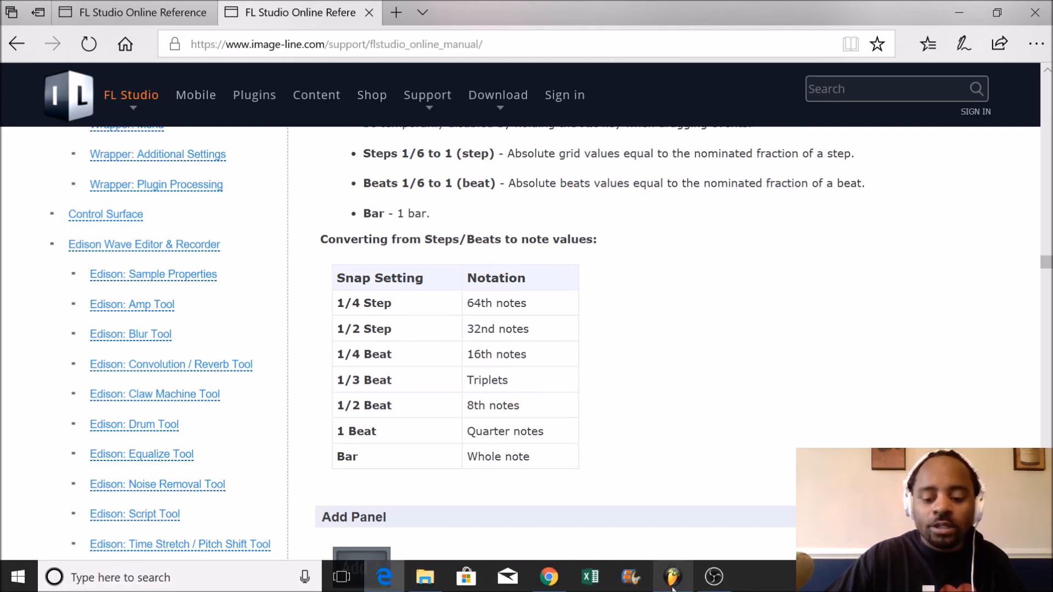
click(673, 577)
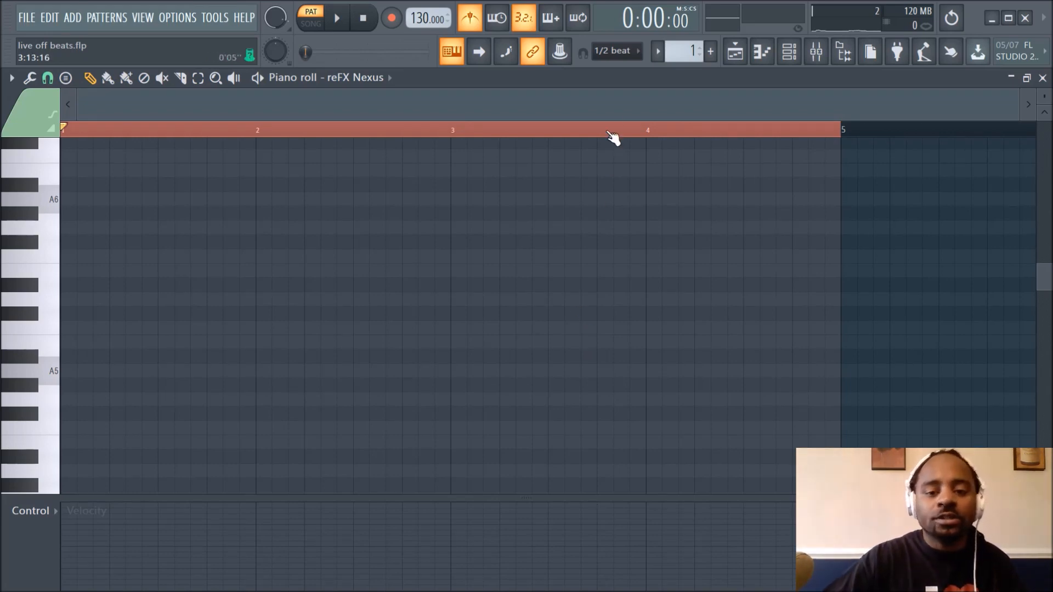
Set the main snap to (none) and the piano roll's own snap to 1/2 beat
click(637, 53)
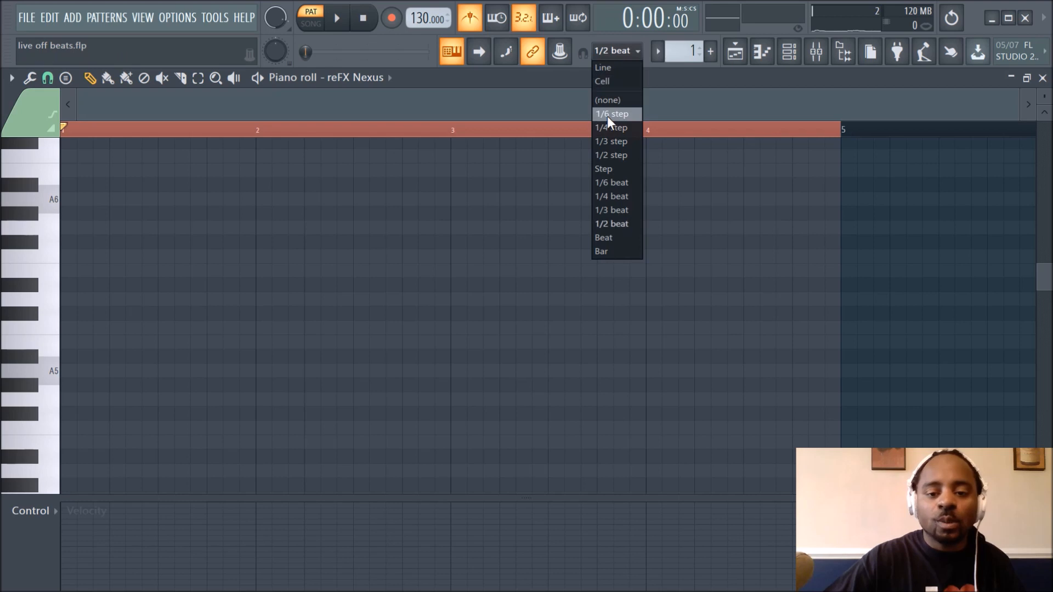
click(617, 101)
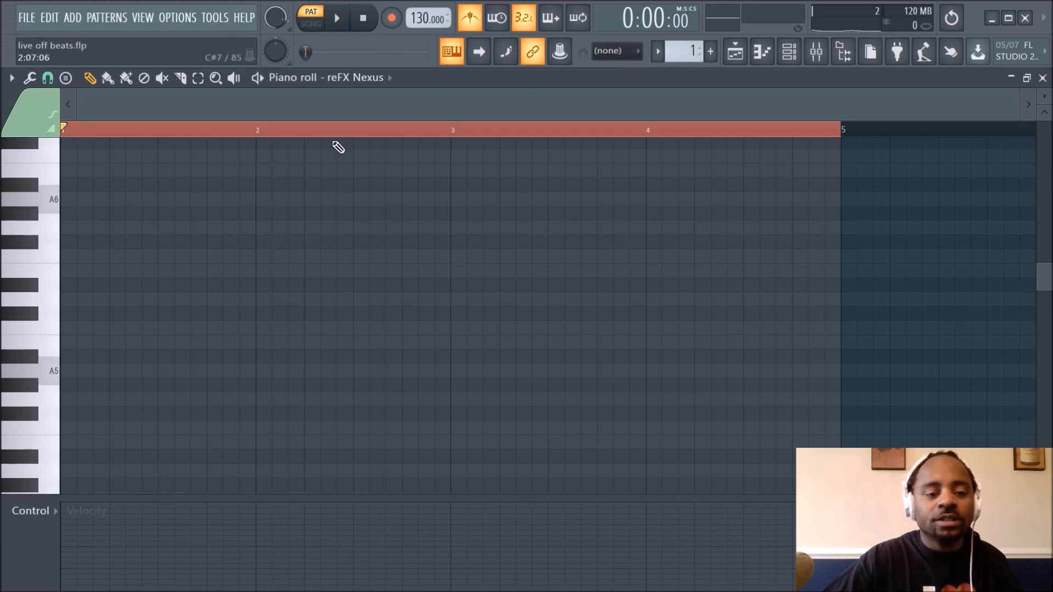
click(48, 77)
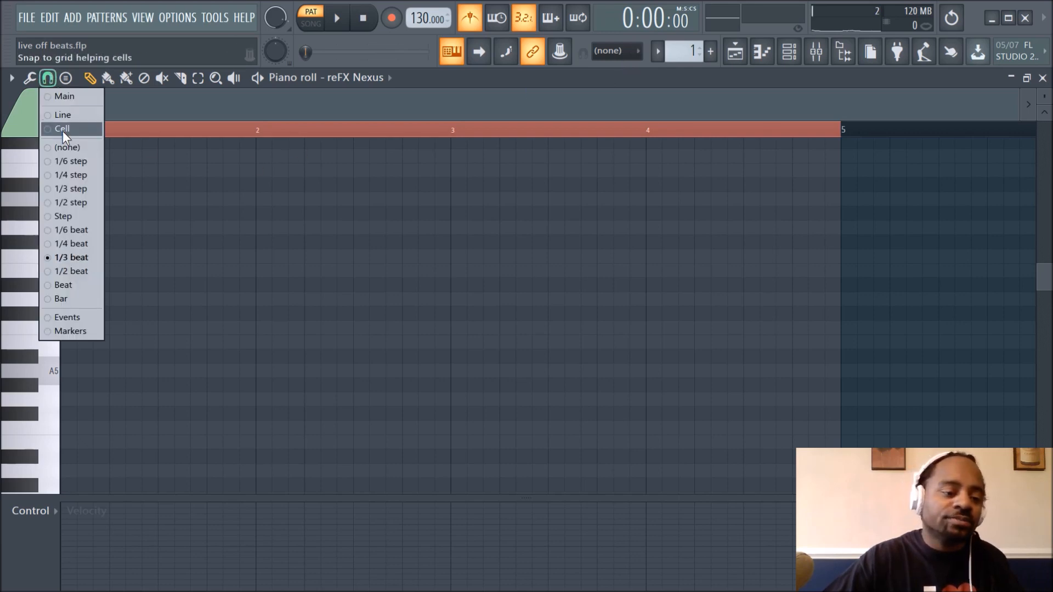
click(80, 272)
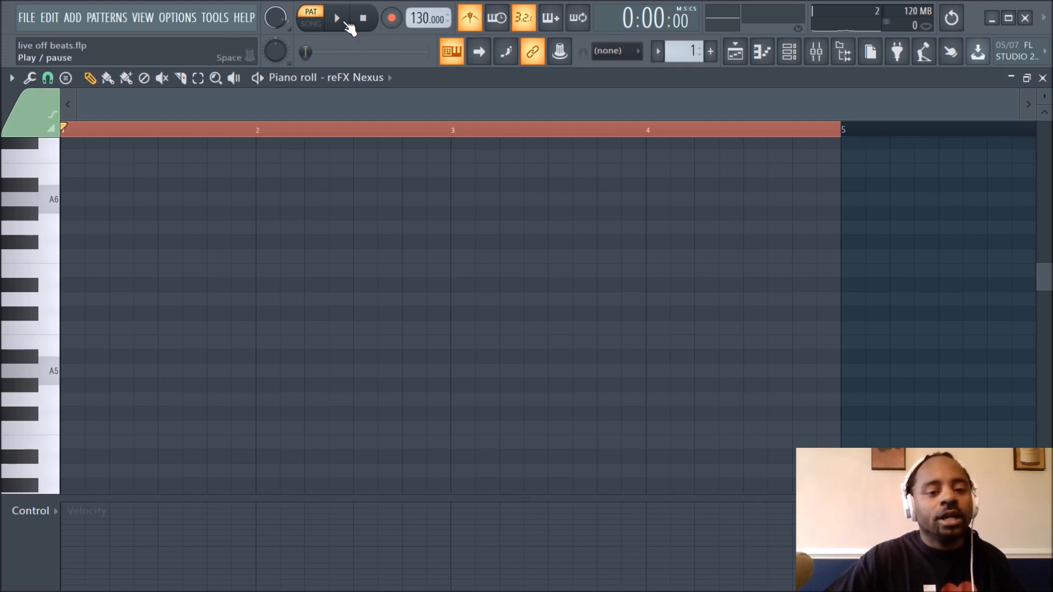
Record notes and automation over four bars, playing single A5, C6 and E6 notes in bars 1 and 3 and chords on bars 2 and 4
click(392, 18)
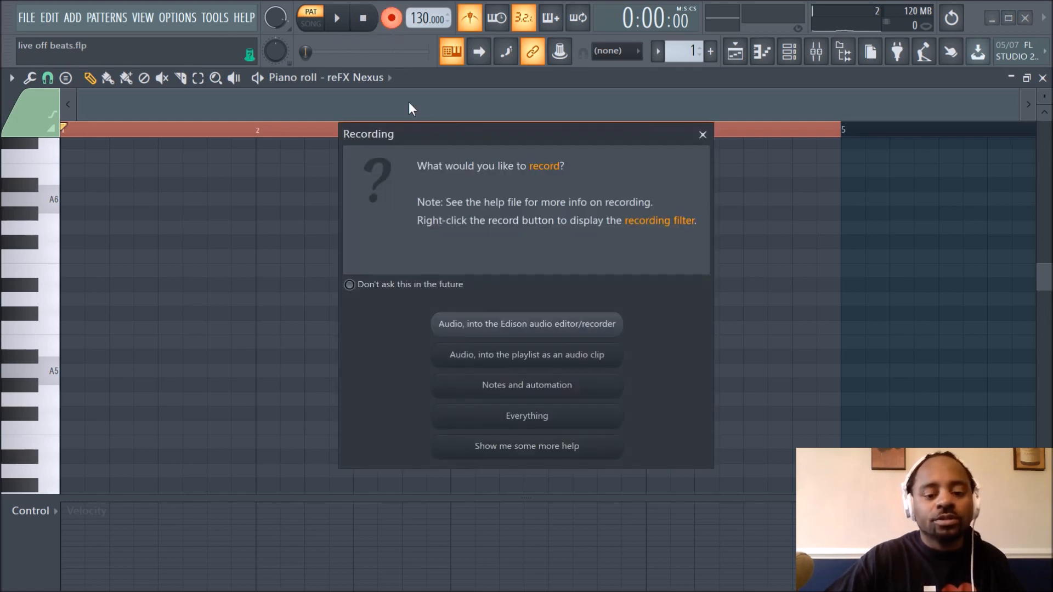
click(541, 392)
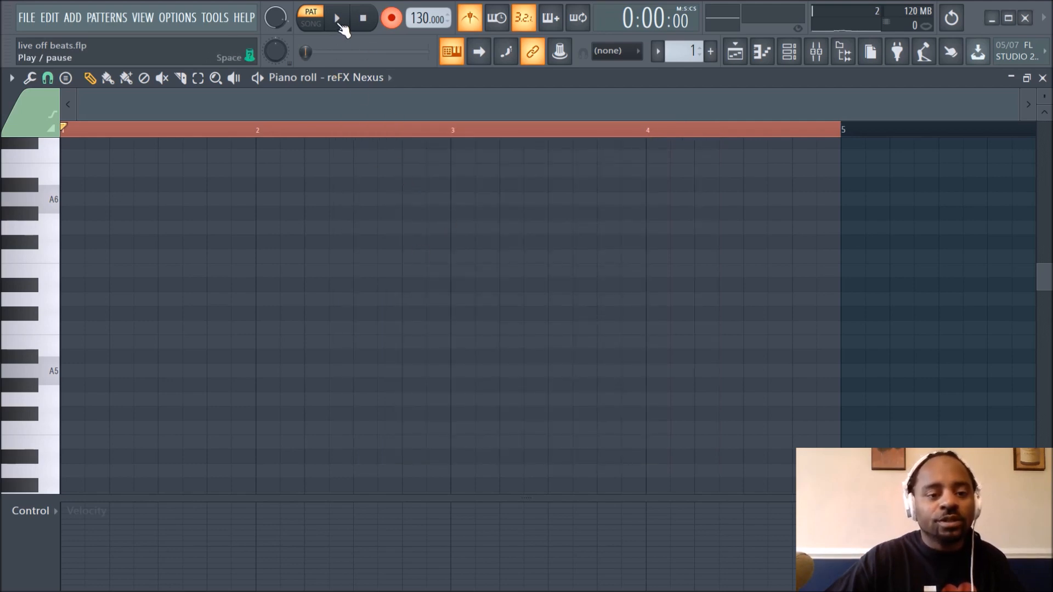
click(341, 24)
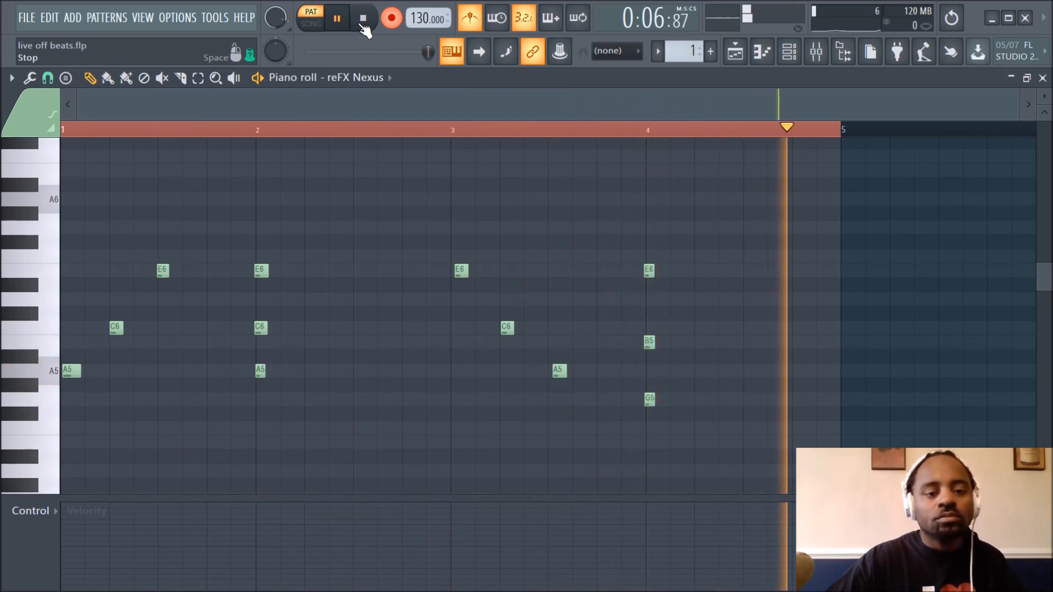
click(364, 22)
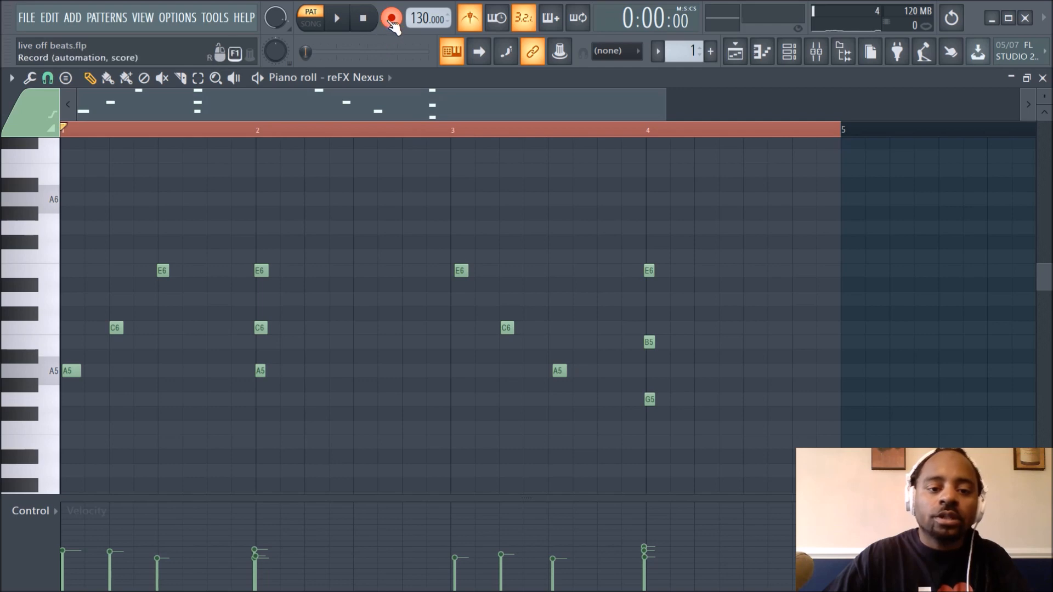
Examine how the start positions and lengths of the new take's notes line up with the grid from bar 1 to bar 4
scroll(412, 130, up, 2)
scroll(391, 107, up, 1)
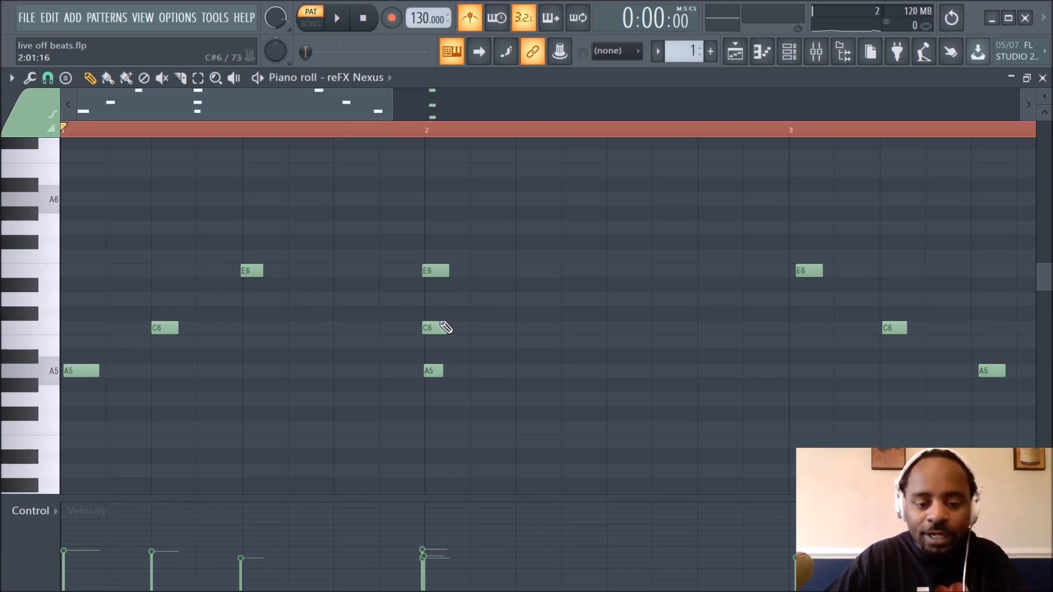
scroll(432, 137, down, 2)
scroll(432, 135, down, 1)
scroll(432, 135, up, 2)
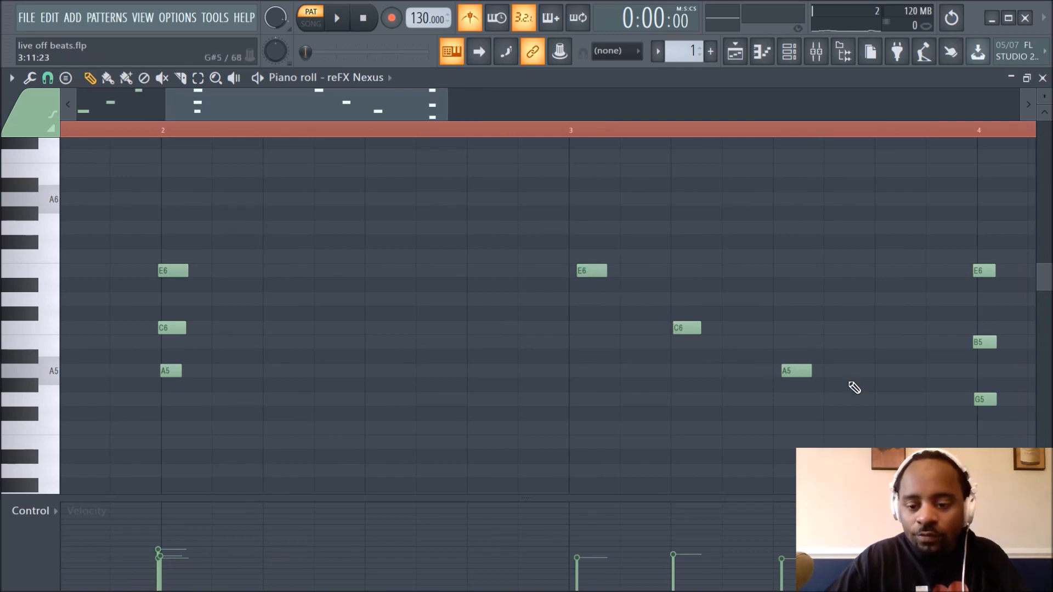
drag(417, 104, 239, 108)
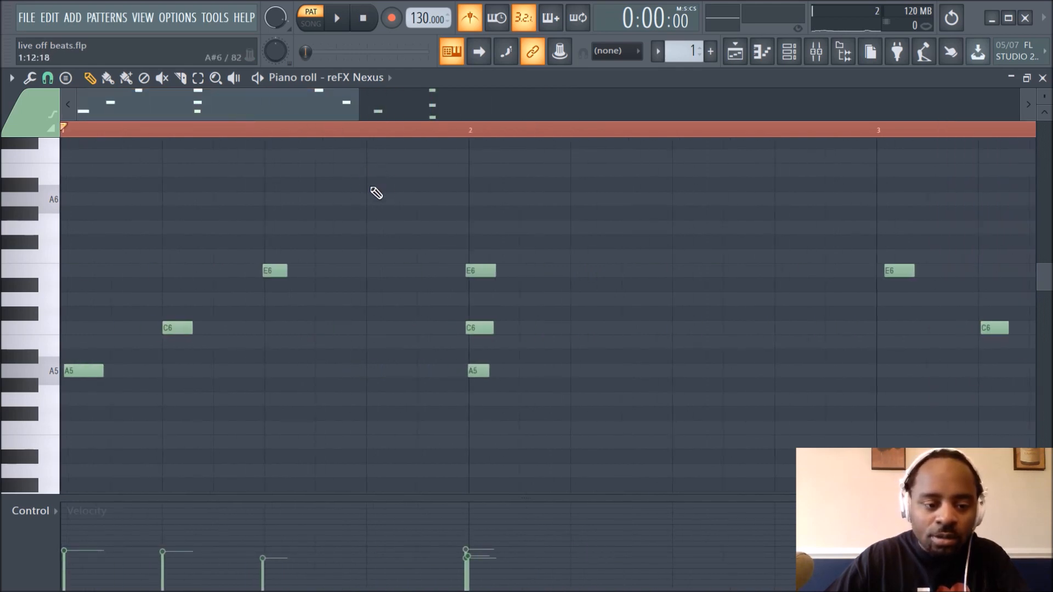
scroll(393, 134, up, 2)
drag(262, 111, 155, 109)
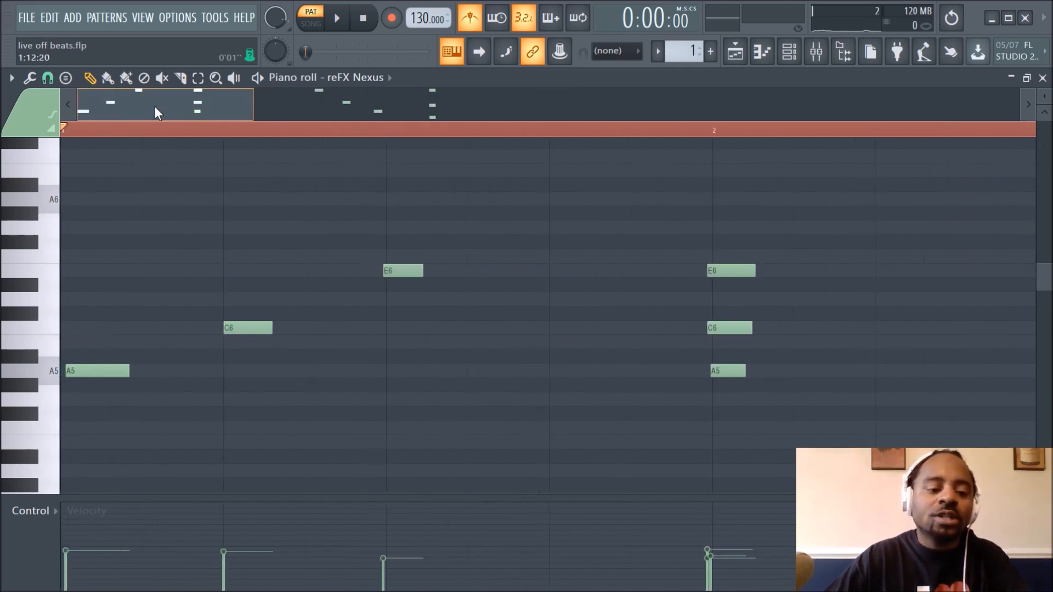
scroll(223, 134, down, 3)
scroll(222, 135, up, 4)
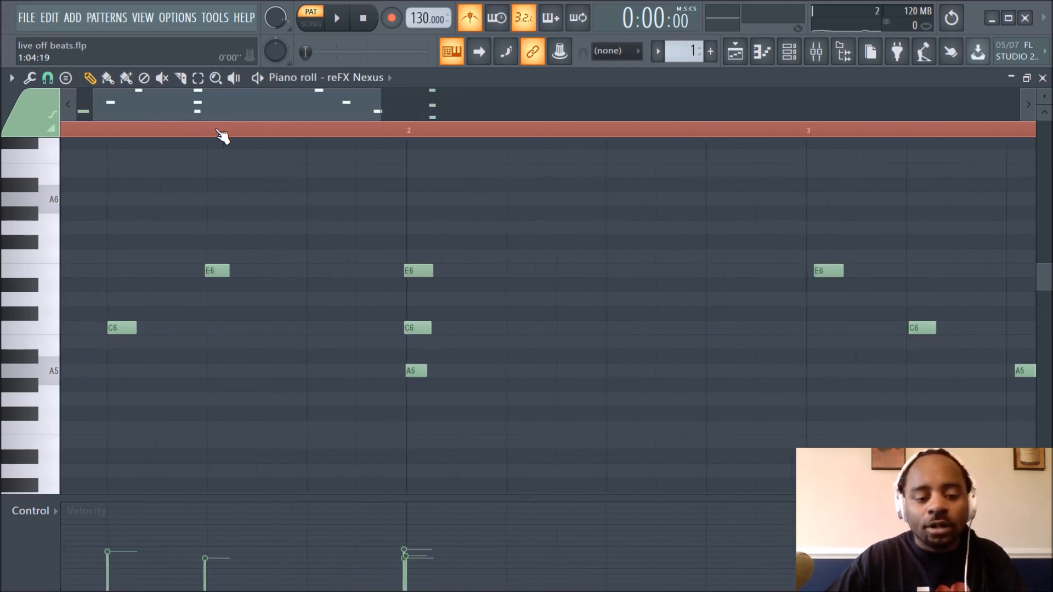
drag(216, 117, 181, 113)
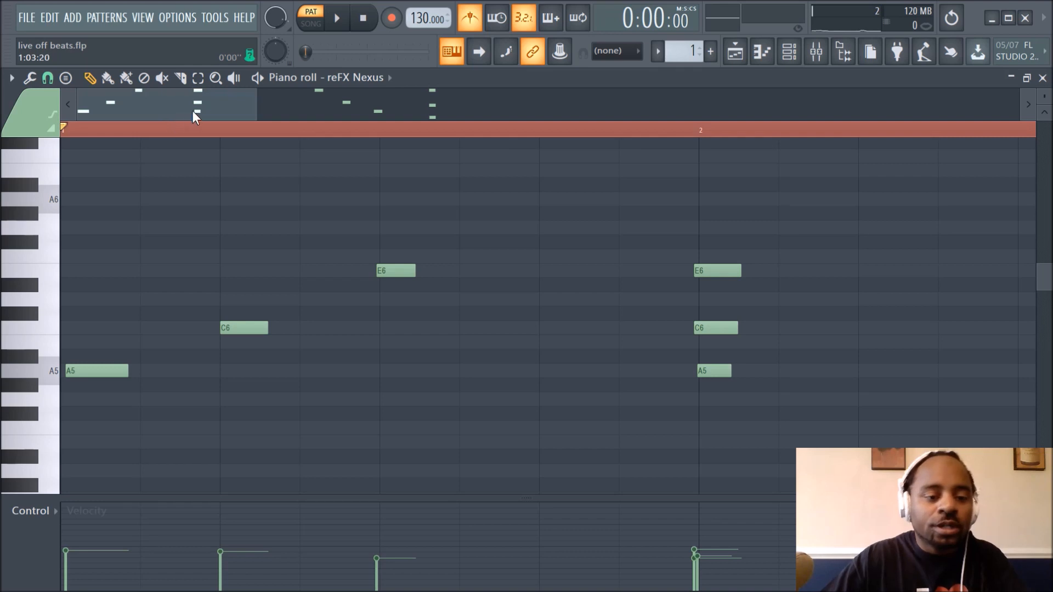
drag(236, 114, 383, 119)
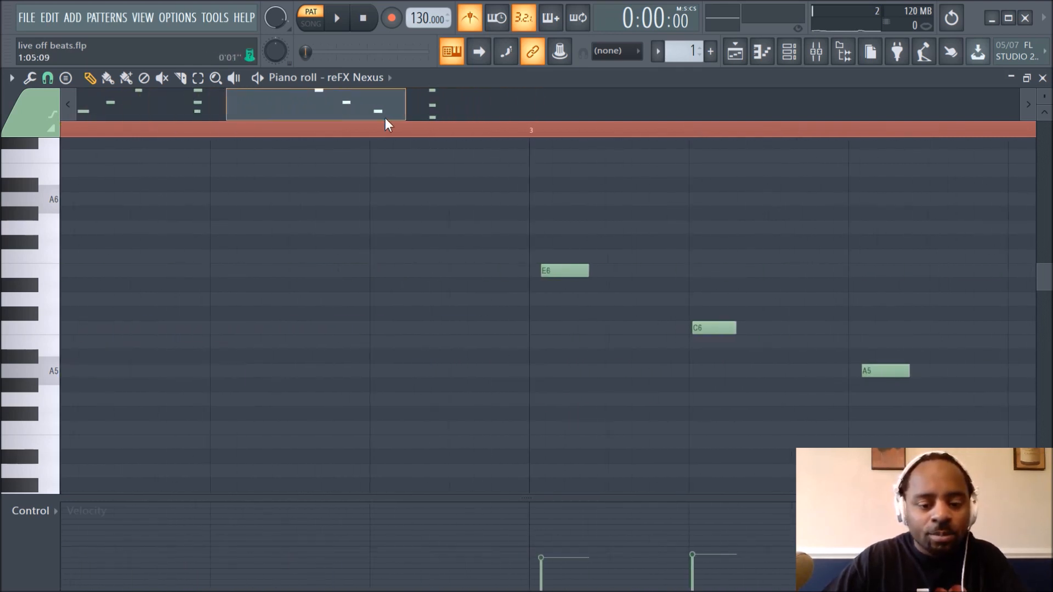
scroll(389, 137, down, 4)
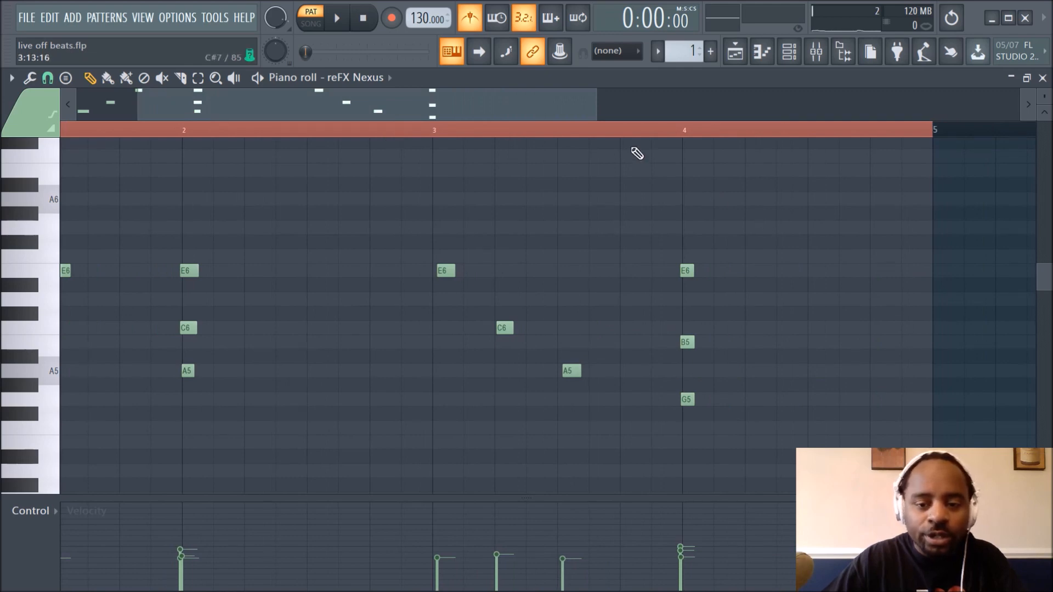
Play back the unsnapped take while following the notes around bars 3 and 4, and stop playback
scroll(637, 139, up, 3)
click(337, 18)
drag(324, 97, 393, 109)
key(space)
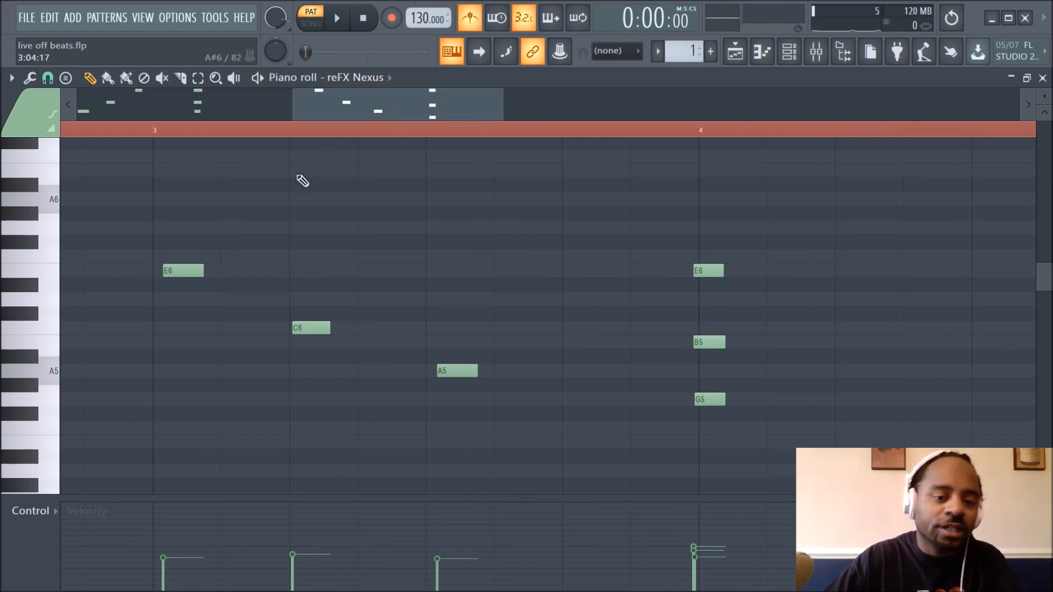
Select all notes of the take and quick-quantize them to the piano roll's 1/2 beat grid
drag(343, 109, 291, 110)
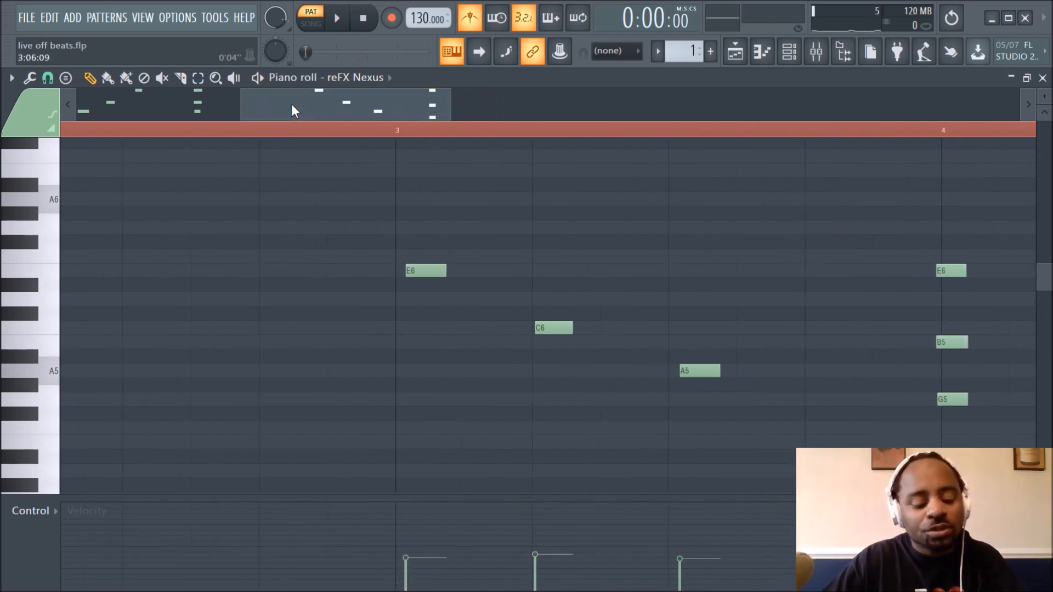
scroll(301, 130, down, 3)
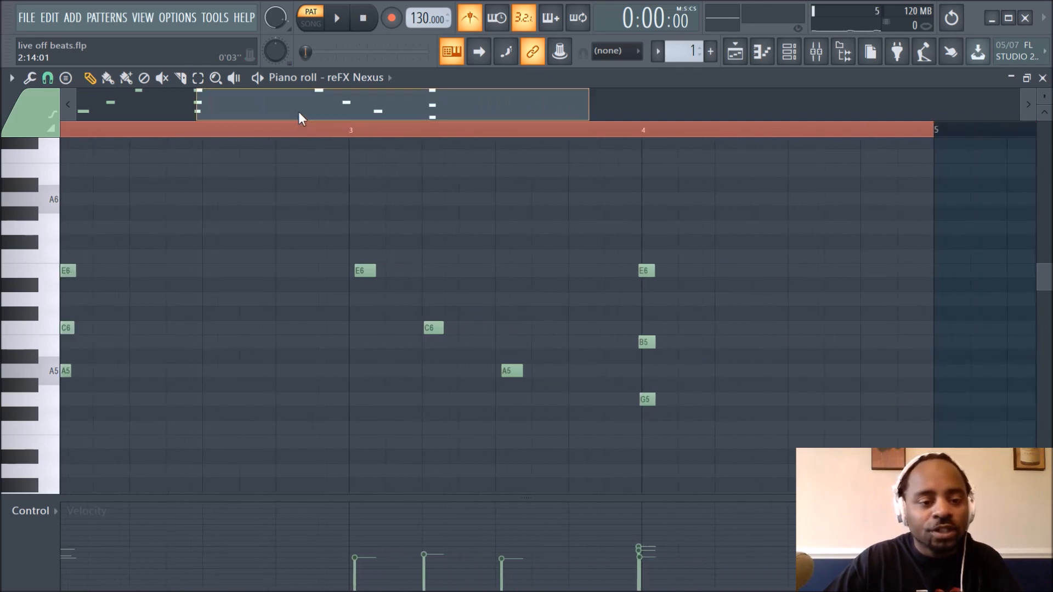
drag(299, 111, 193, 107)
key(ctrl+a)
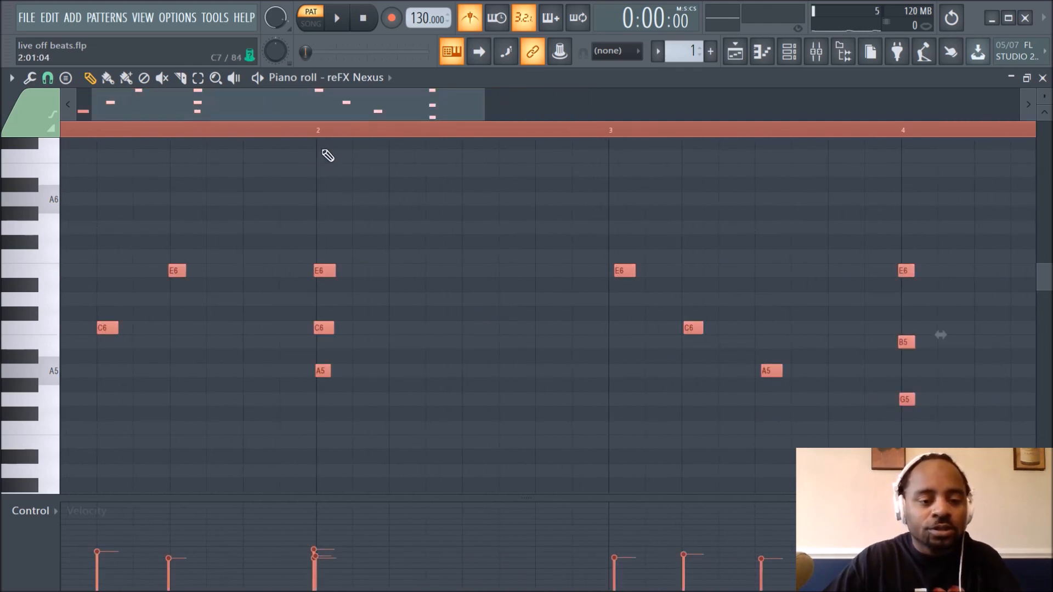
drag(337, 97, 279, 94)
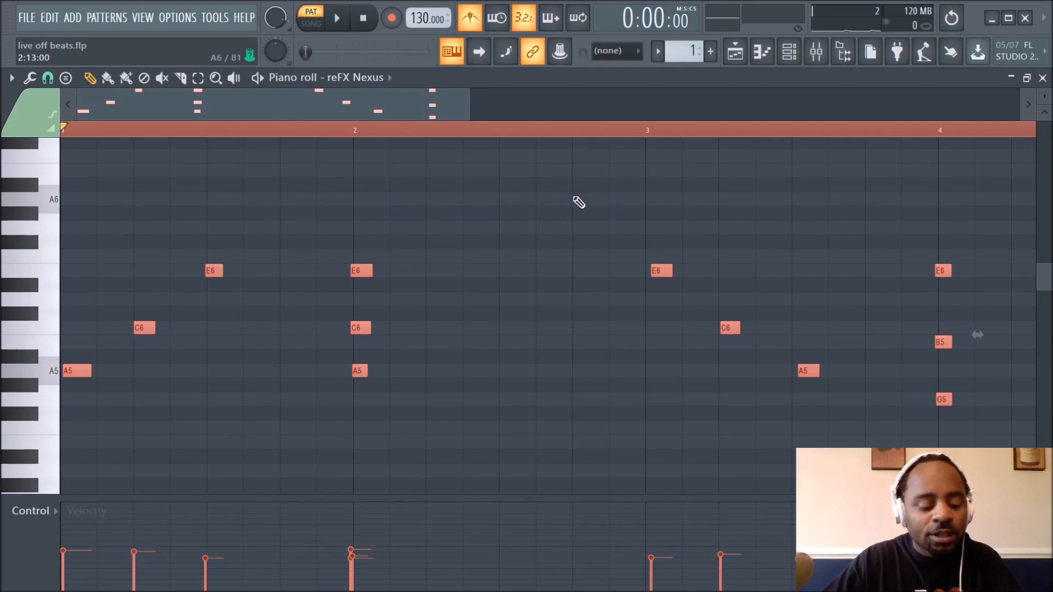
key(ctrl+q)
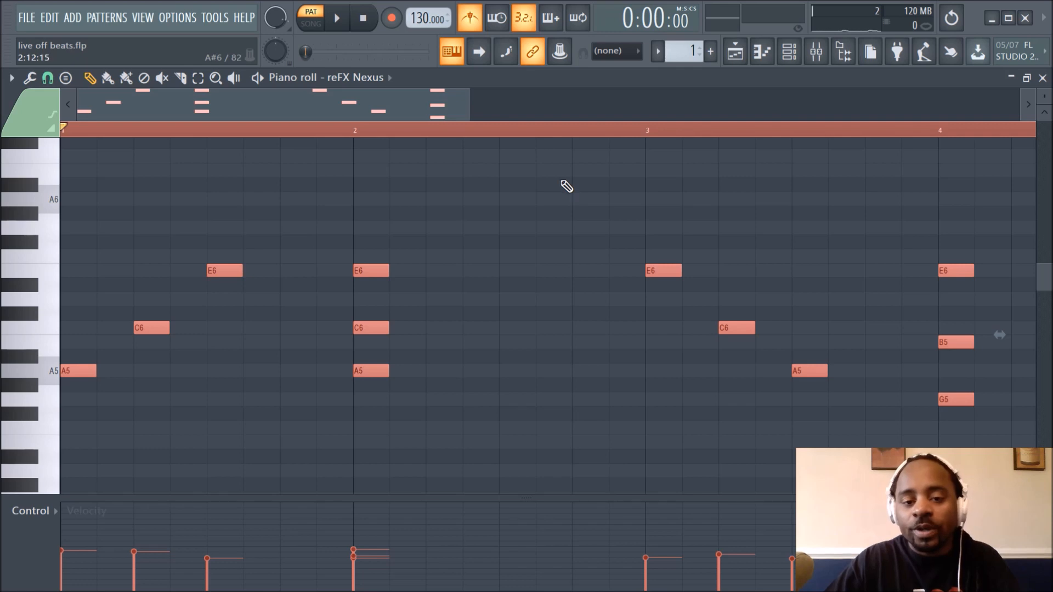
drag(389, 107, 355, 130)
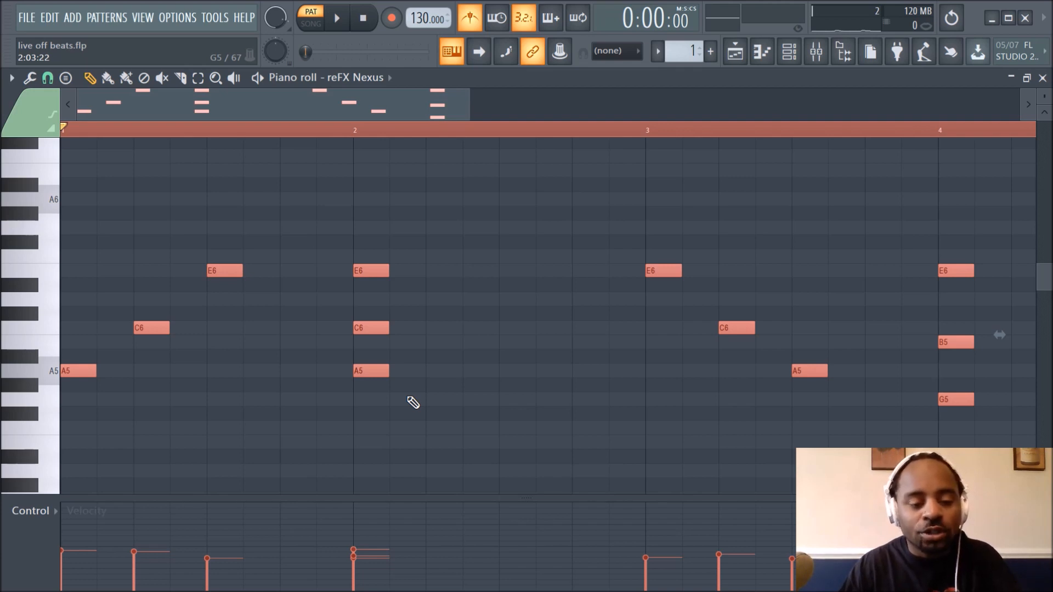
Open and dismiss the piano roll quantizer, and undo the quick quantize of the take
key(alt+q)
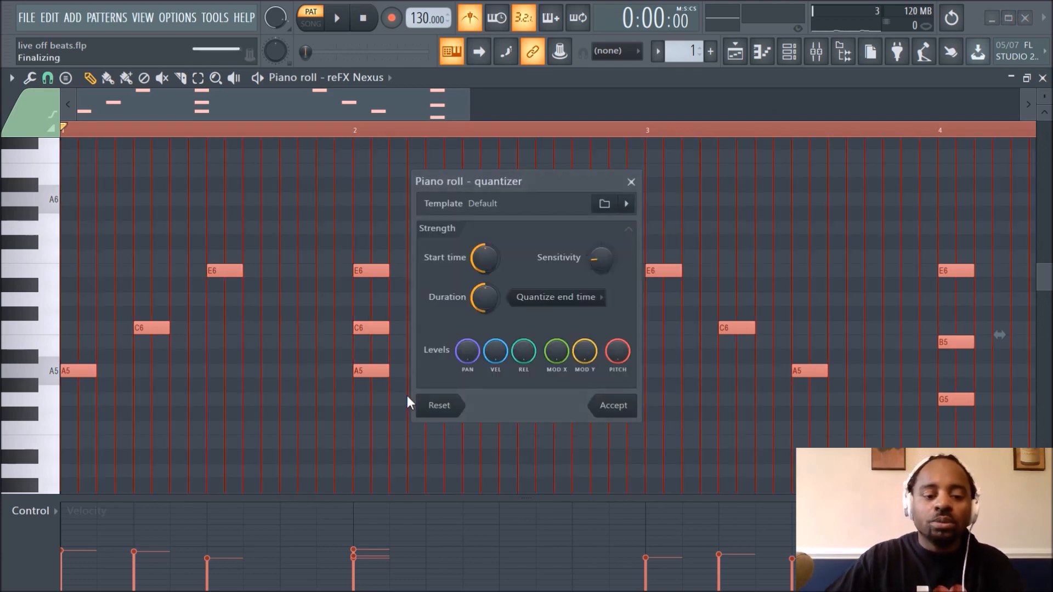
click(630, 182)
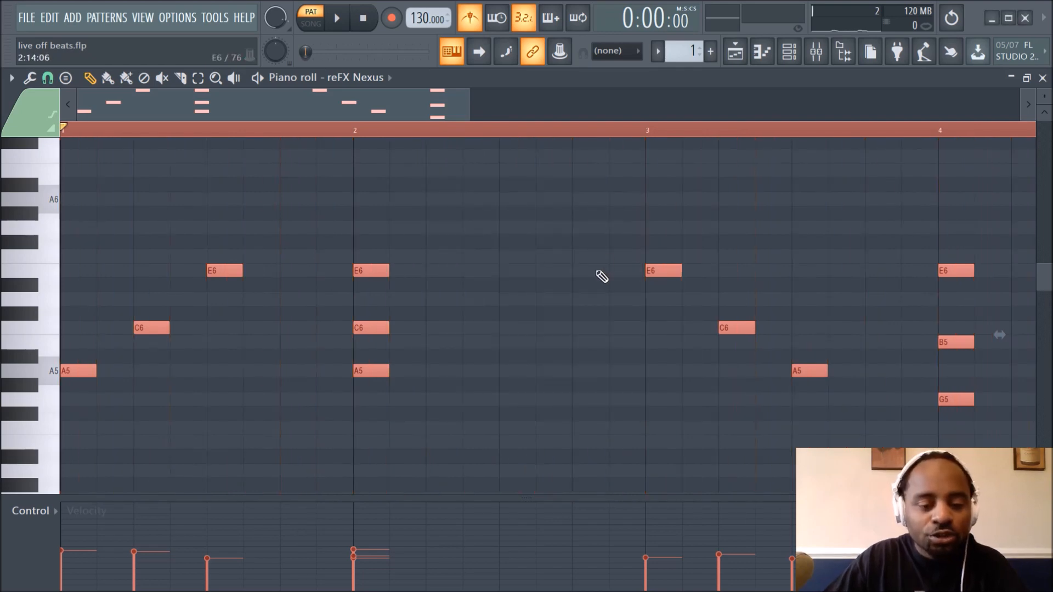
key(ctrl+z)
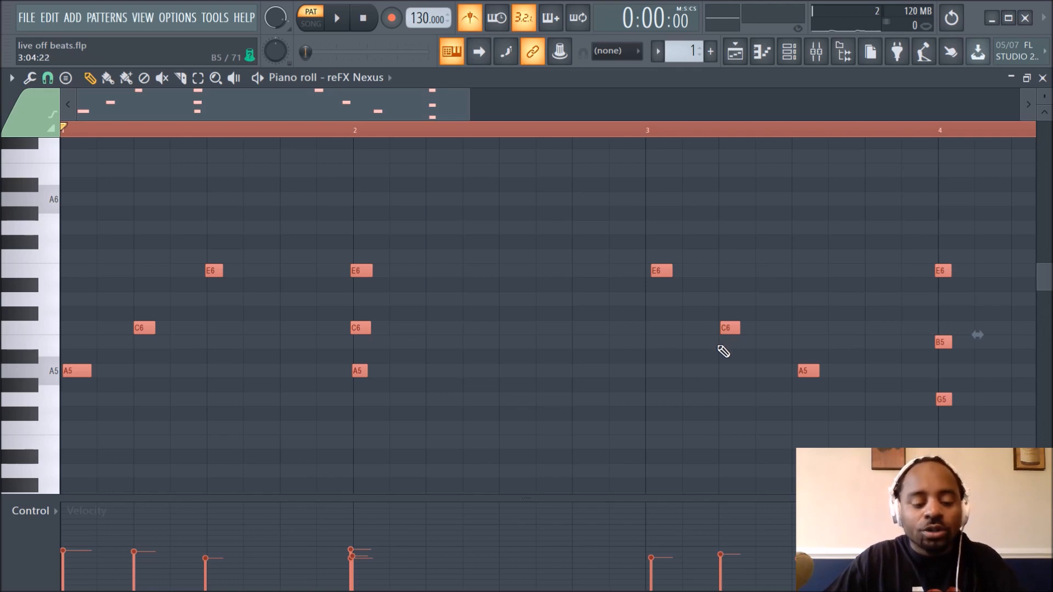
Open the piano roll quantizer, move it clear of the notes, and raise the start time and duration strengths to maximum
key(alt+q)
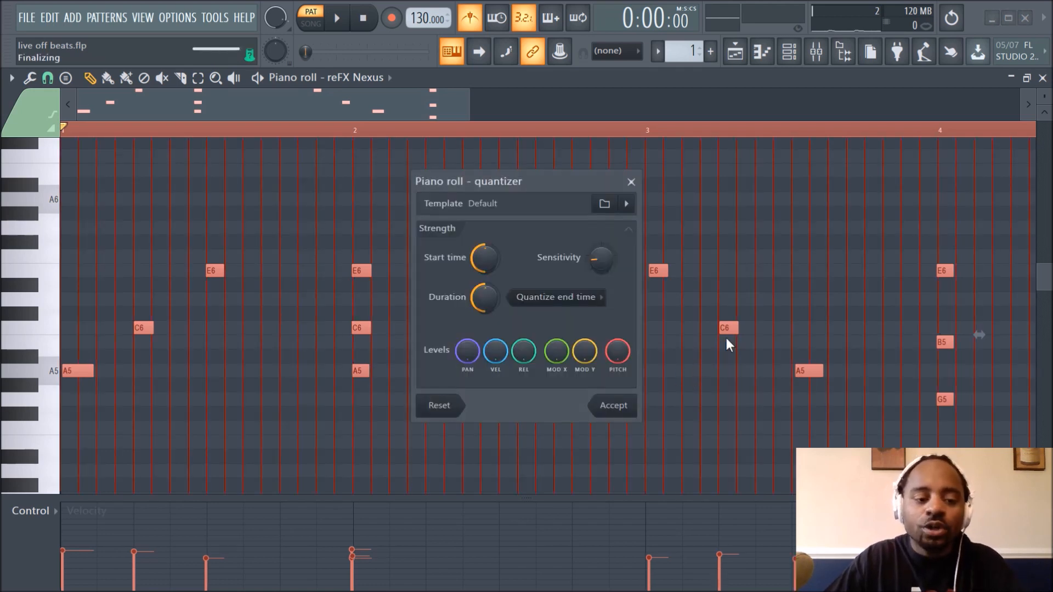
drag(583, 178, 496, 169)
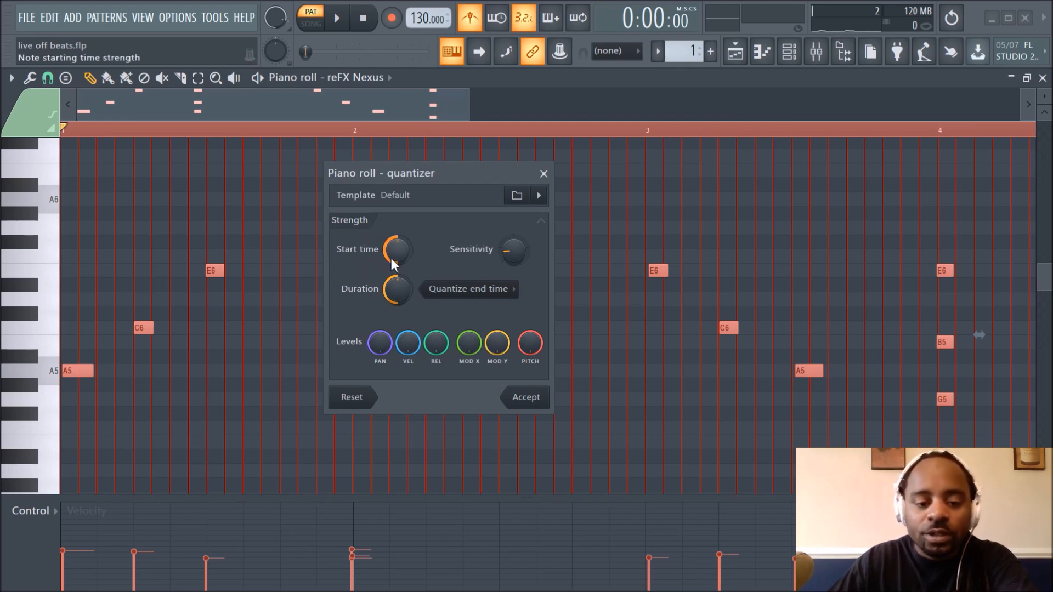
drag(441, 173, 375, 236)
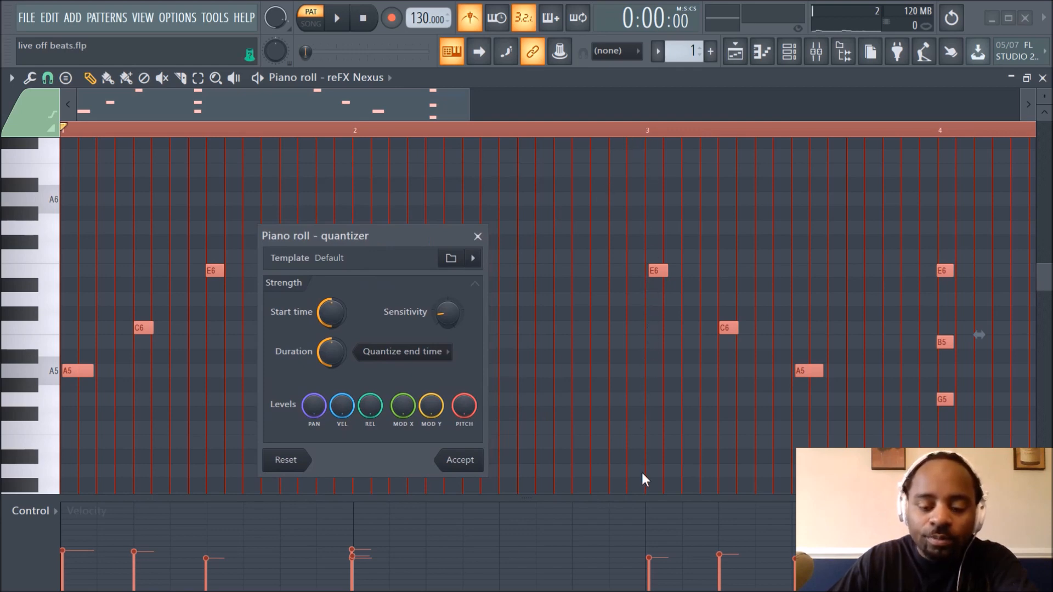
drag(332, 316, 331, 289)
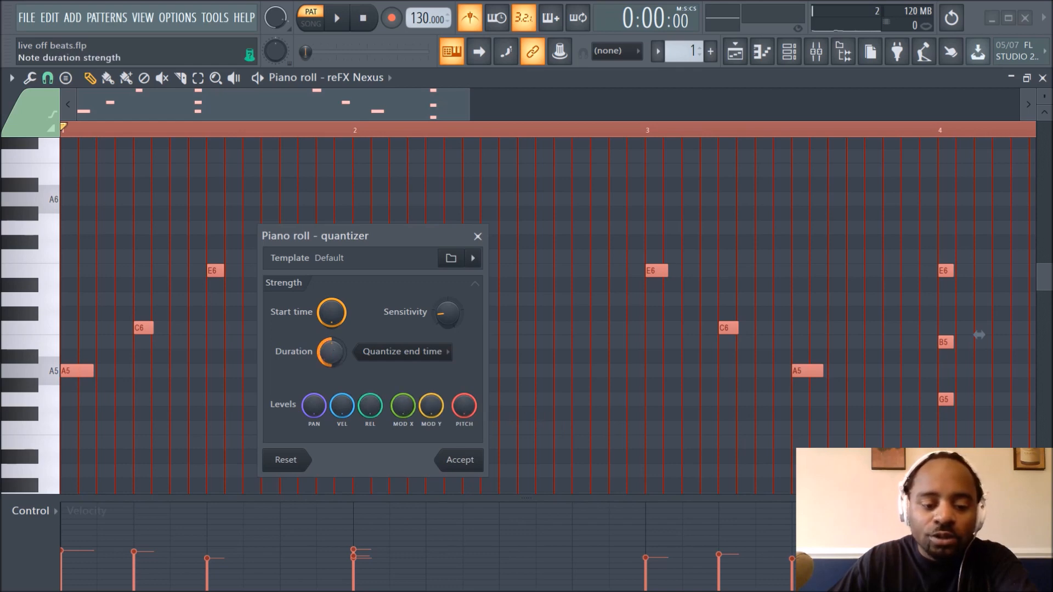
mouse_move(333, 351)
mouse_down()
mouse_move(333, 362)
mouse_move(334, 344)
mouse_up()
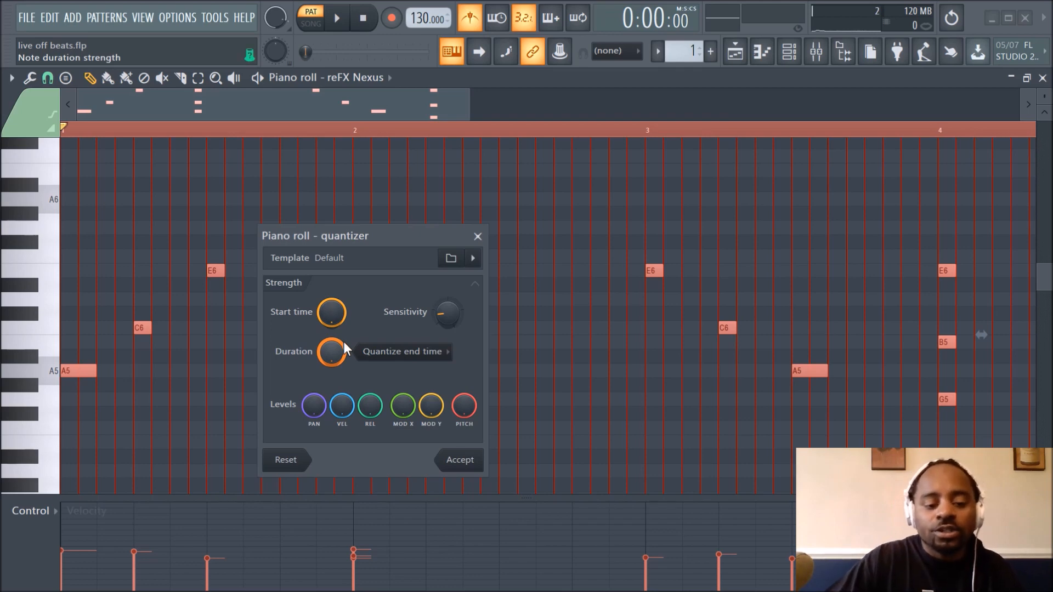
Raise the quantizer's sensitivity, keeping start time and duration at full strength, and accept the quantization
drag(314, 410, 348, 398)
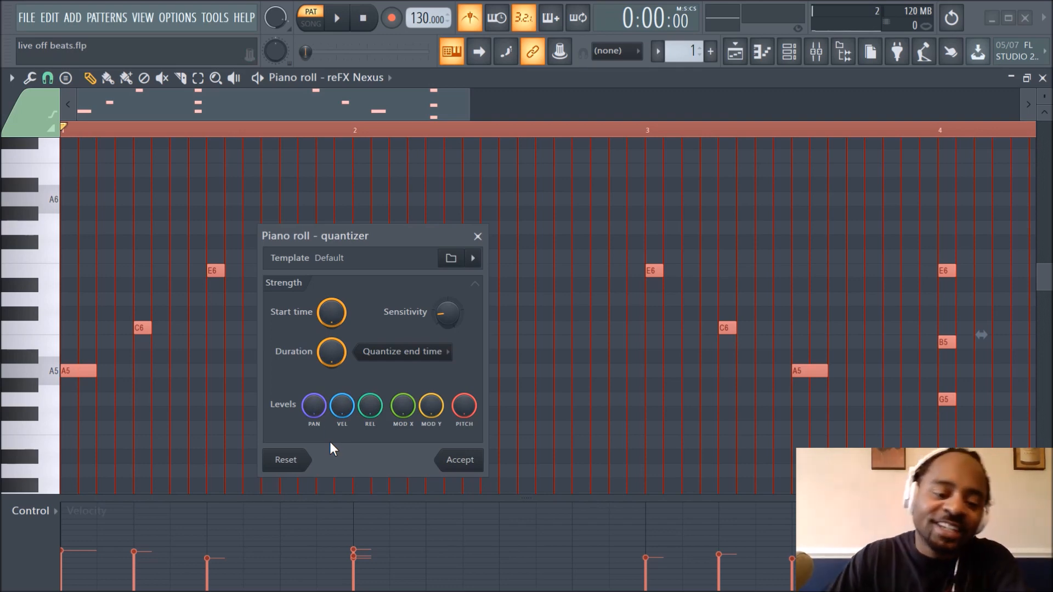
mouse_move(338, 350)
mouse_down()
mouse_move(338, 384)
mouse_move(338, 340)
mouse_up()
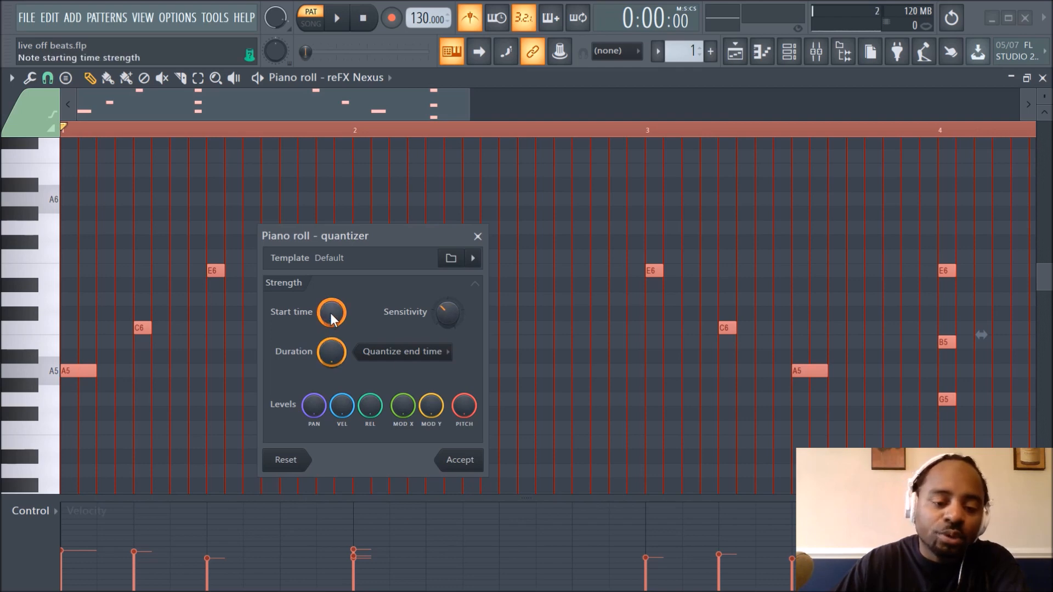
mouse_move(330, 311)
mouse_down()
mouse_move(330, 341)
mouse_move(330, 307)
mouse_up()
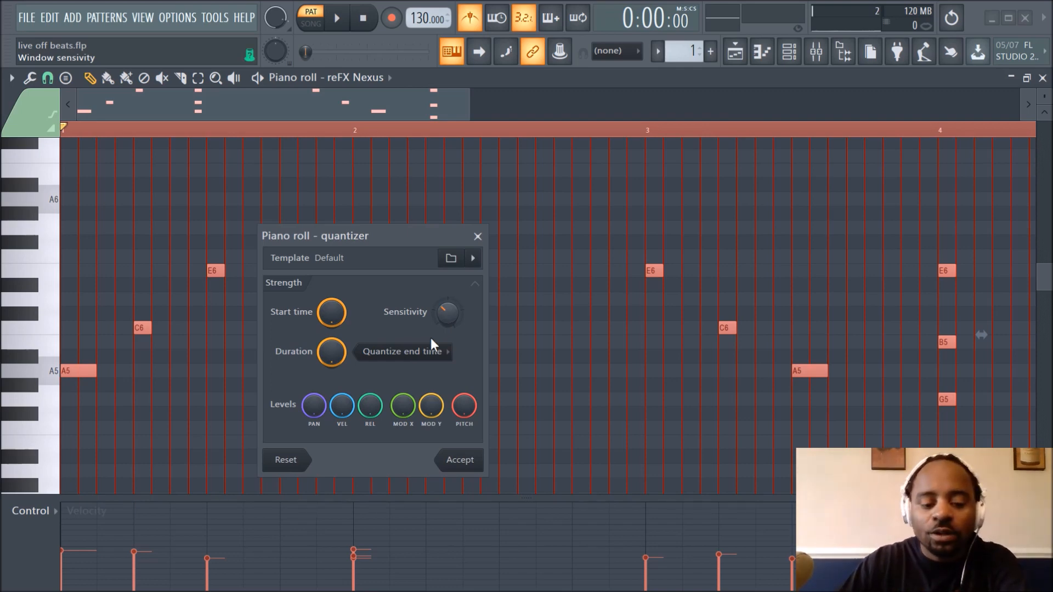
click(464, 466)
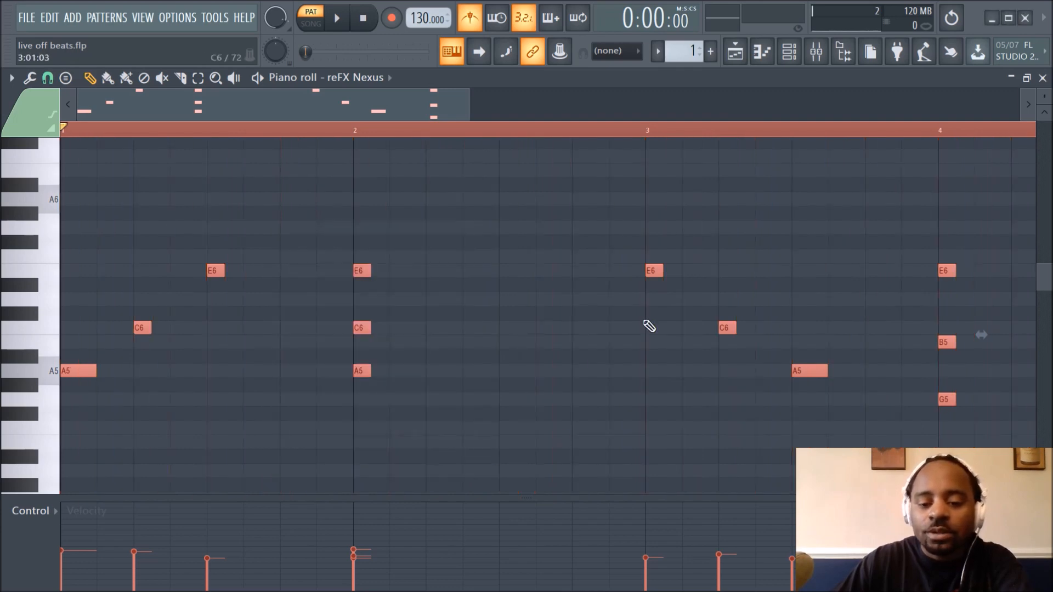
Play back the quantized take while viewing its notes from bar 1 to bar 4, and stop playback
click(344, 20)
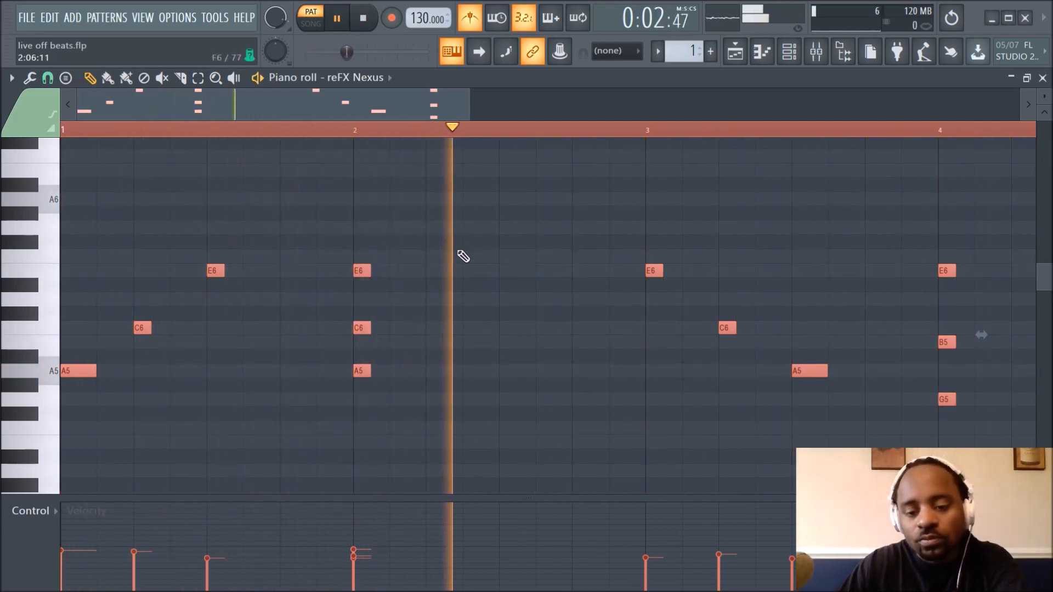
scroll(513, 134, down, 3)
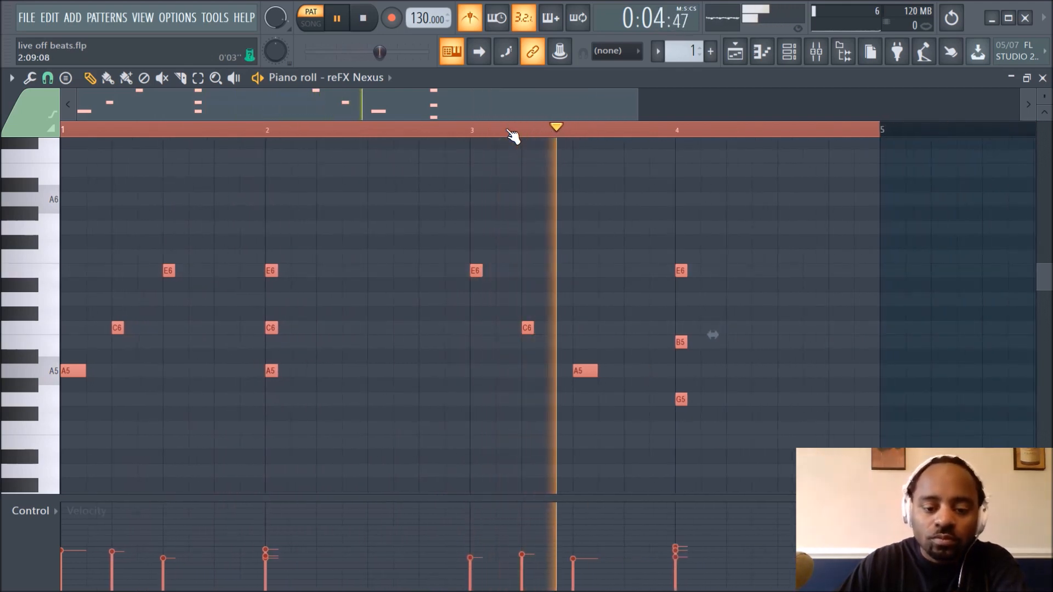
scroll(513, 134, up, 5)
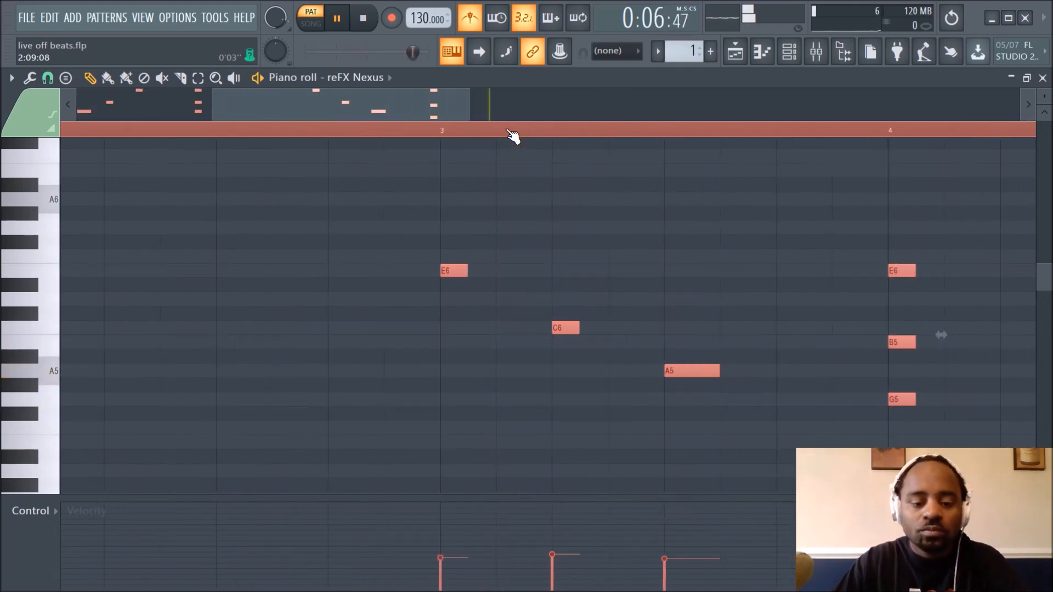
scroll(512, 133, down, 2)
scroll(508, 130, down, 2)
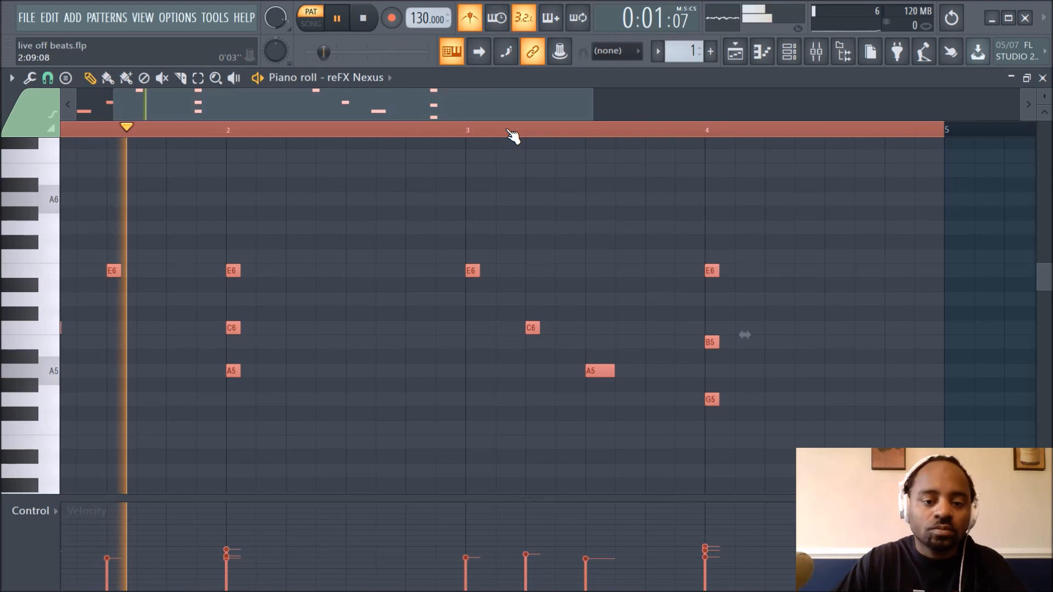
drag(489, 117, 394, 120)
key(space)
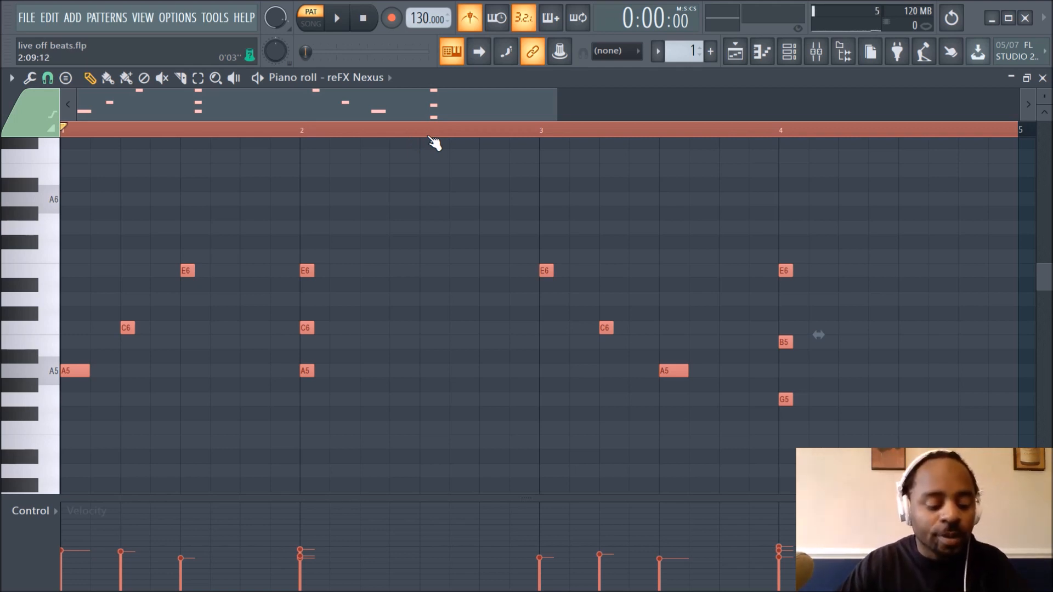
Quick-quantize the take's notes to the piano roll grid, fit all four bars in view, and start playback
key(ctrl+q)
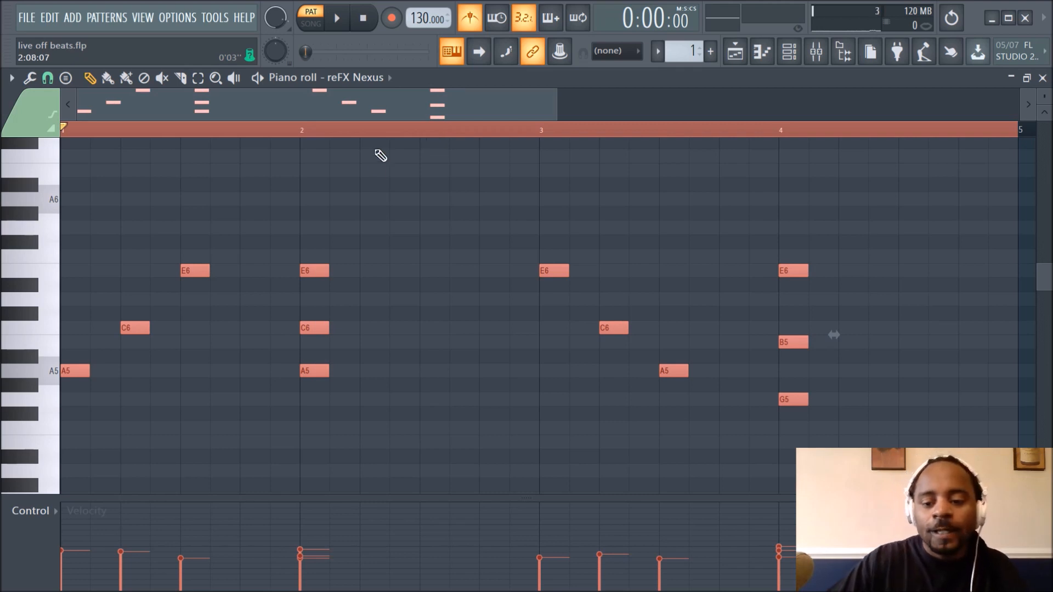
scroll(517, 121, down, 2)
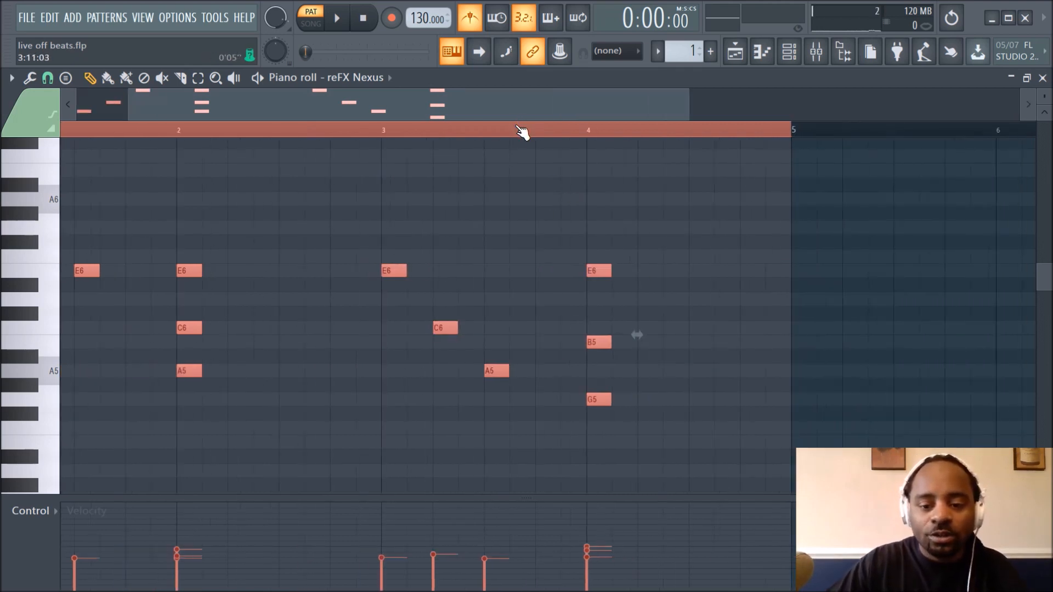
scroll(400, 100, up, 1)
key(space)
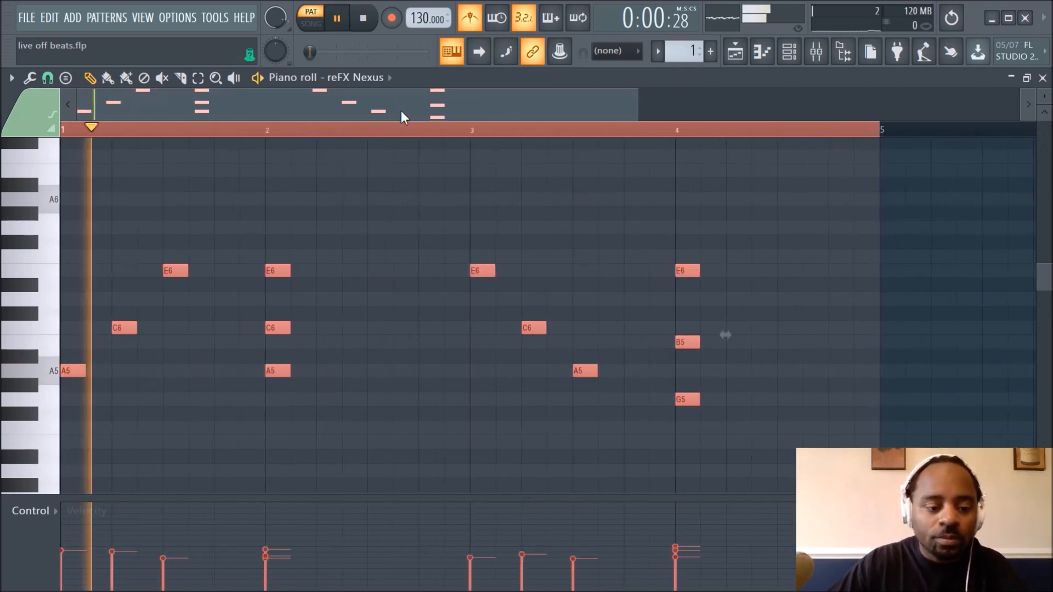
Select the three A5 notes and the G5 note, stop playback, and place copies of them one octave lower
ctrl+click(413, 205)
drag(73, 352, 724, 422)
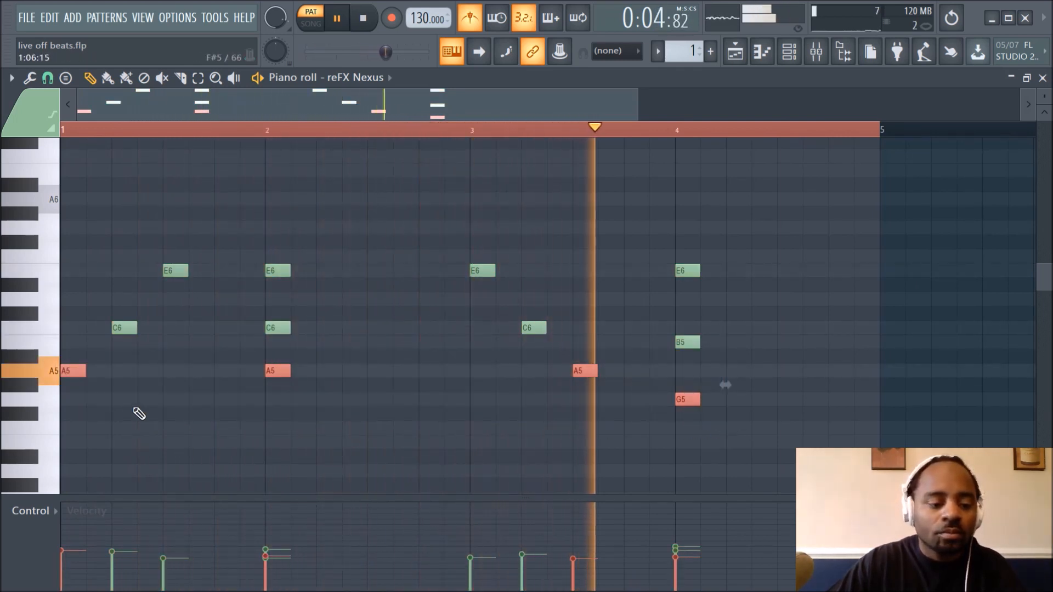
key(space)
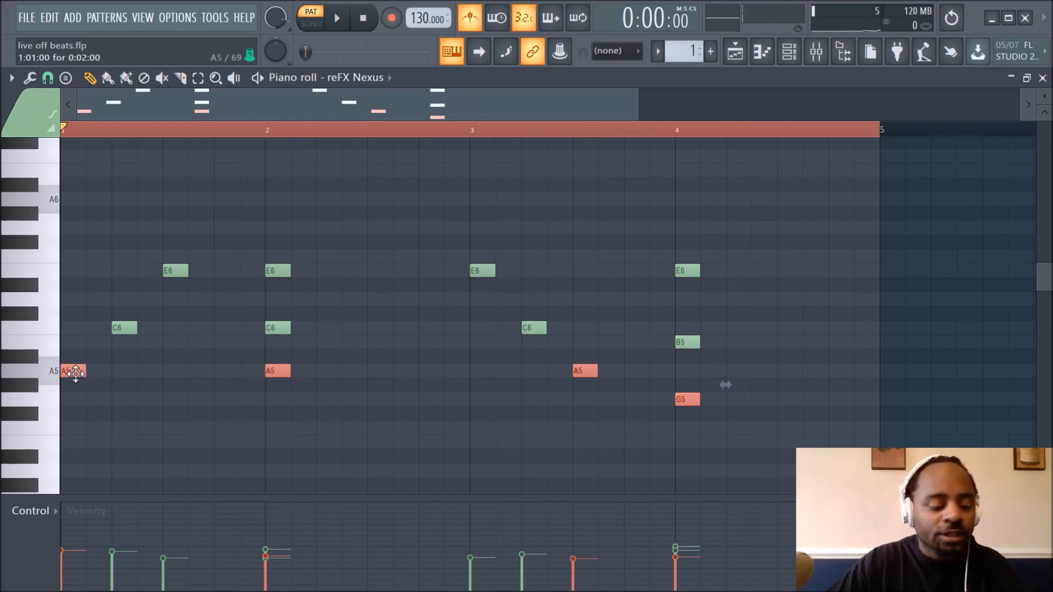
mouse_move(67, 371)
mouse_down()
mouse_move(79, 372)
mouse_move(66, 371)
mouse_up()
key(ctrl+Down)
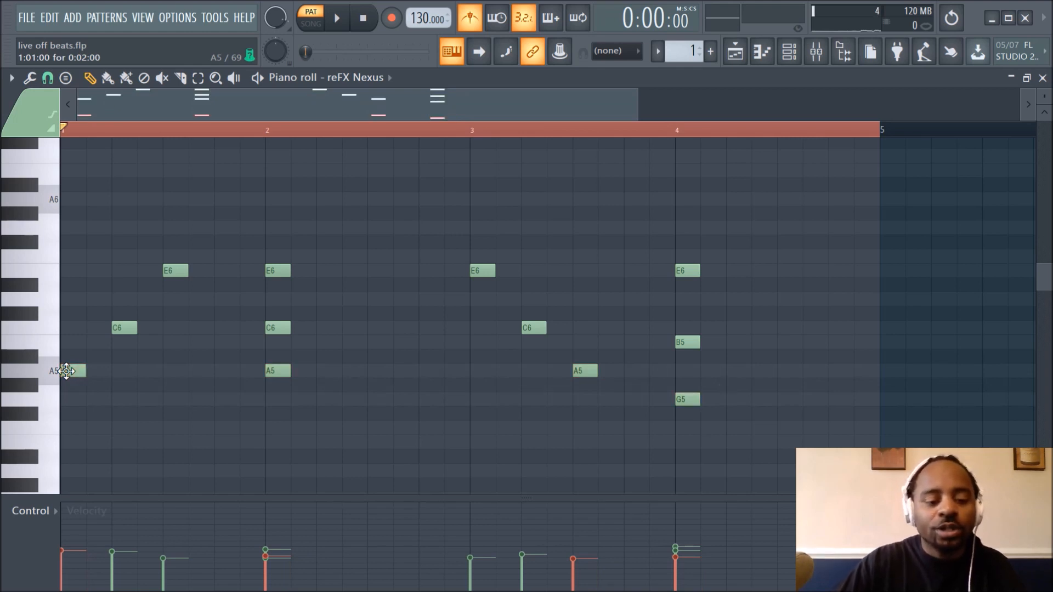
During playback, add an E7 note at the start of bar 1 and a G7 note at the start of bar 2
scroll(66, 372, down, 2)
key(space)
scroll(371, 323, up, 7)
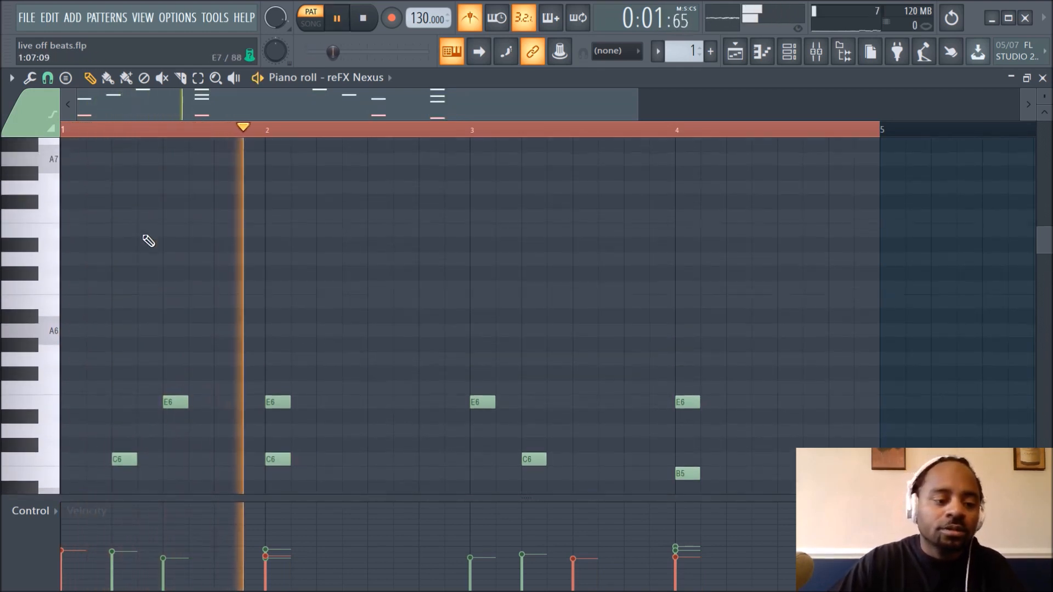
scroll(83, 265, up, 2)
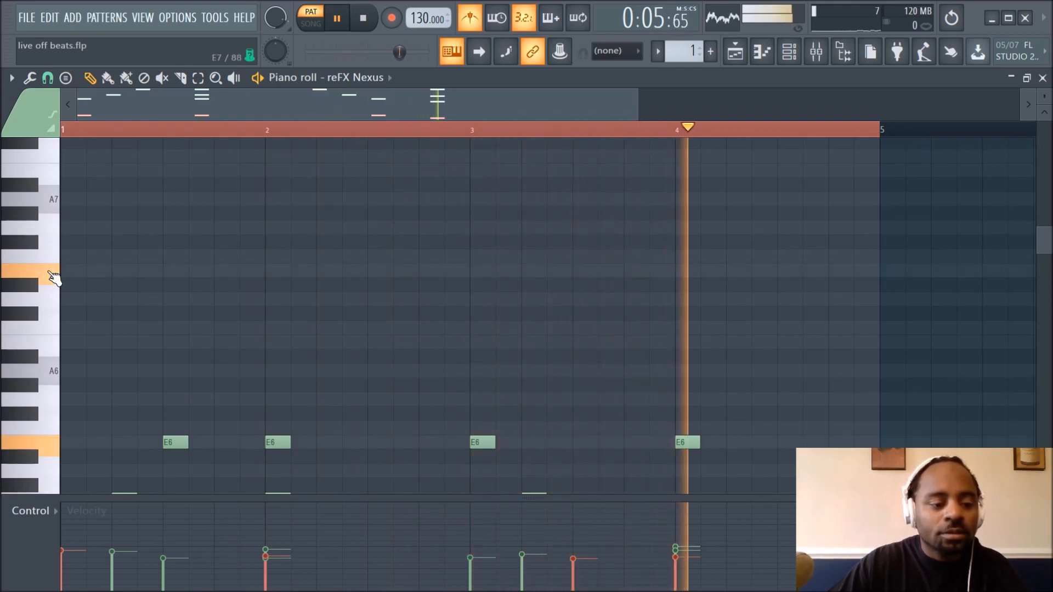
click(74, 271)
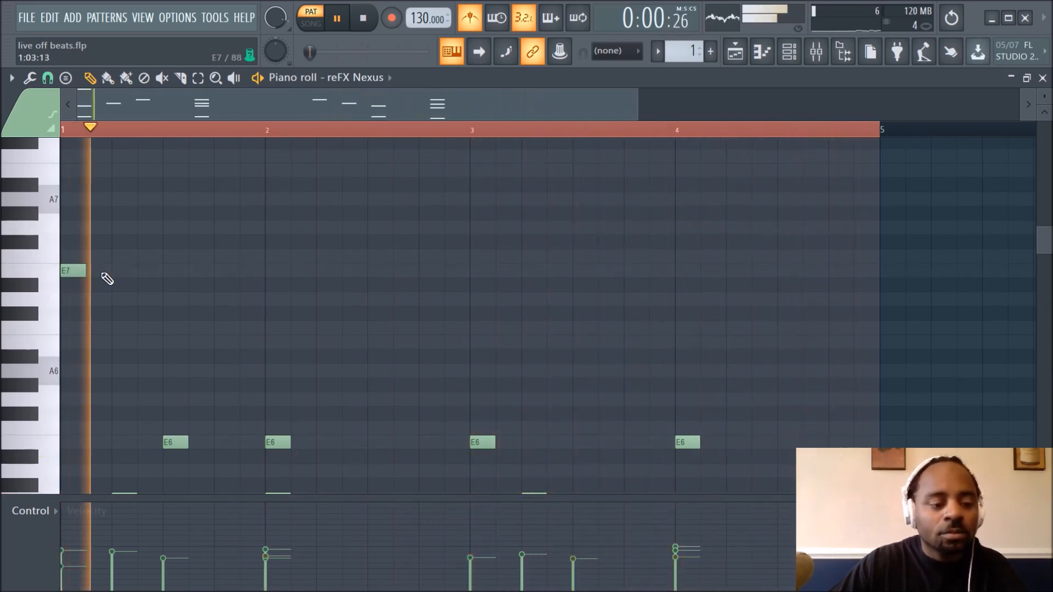
click(276, 229)
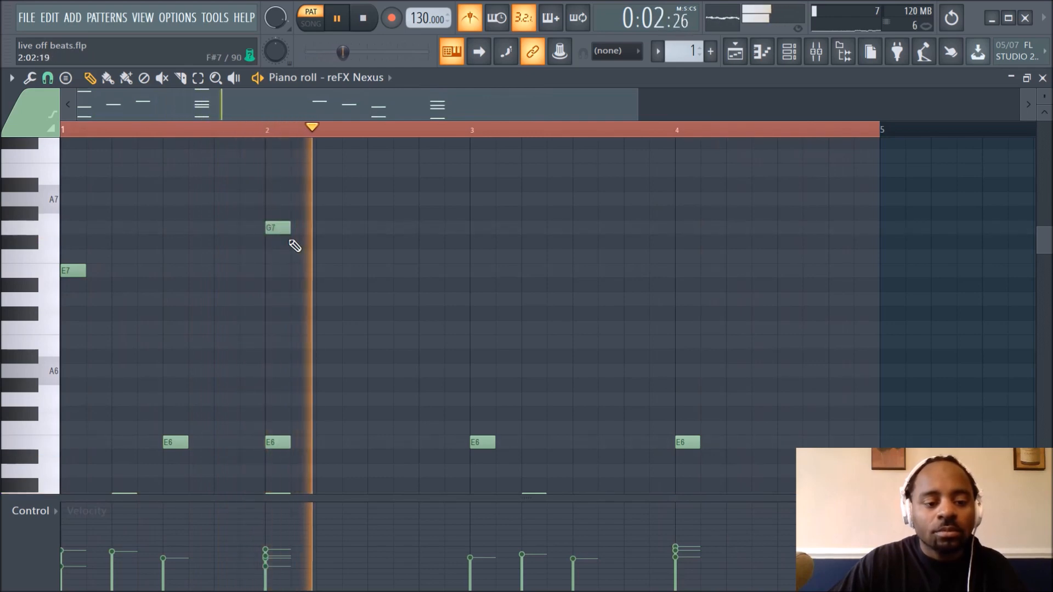
Add an F7 note at bar 3 and an E7 note at bar 4, and lower the bar 3 note to E7 during playback
key(space)
click(476, 258)
key(space)
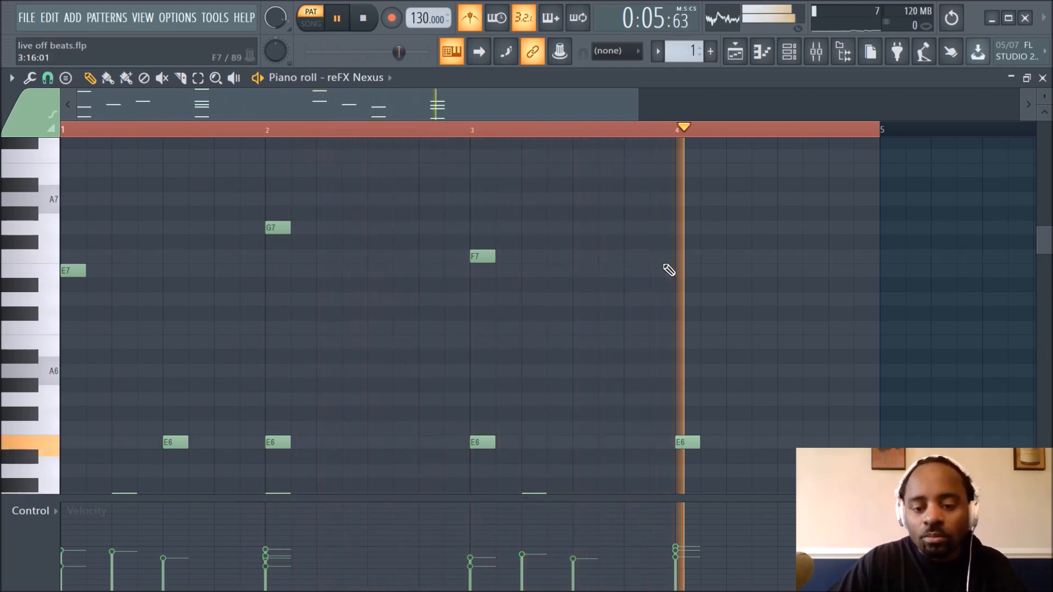
click(679, 272)
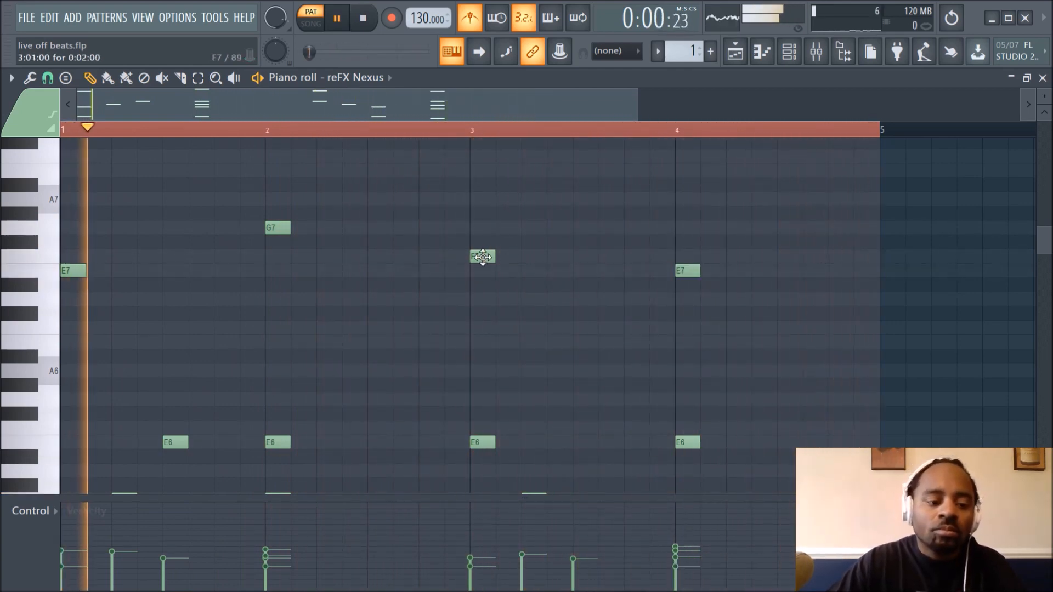
drag(483, 257, 483, 271)
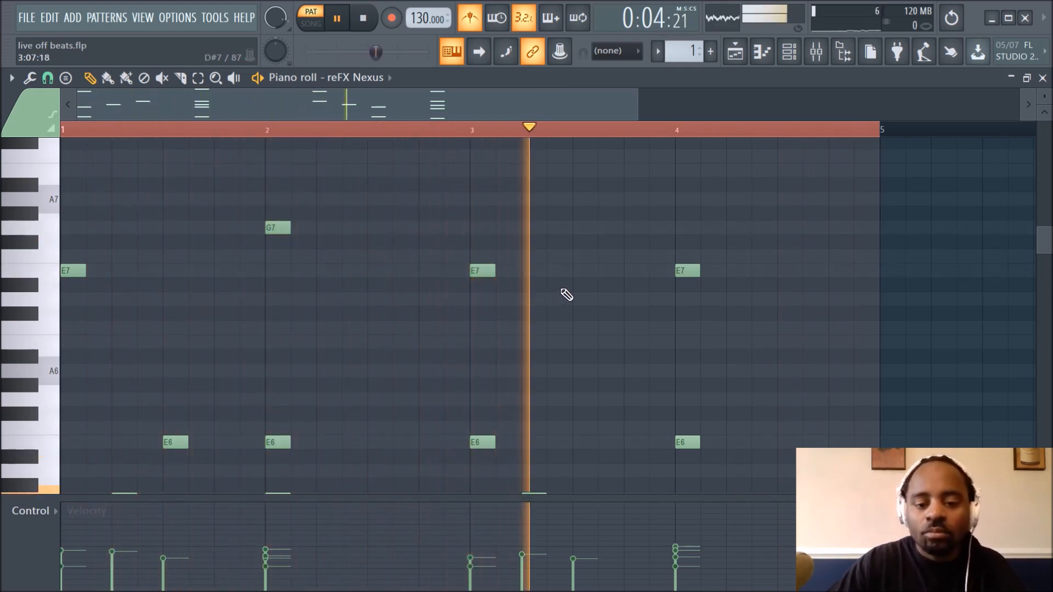
key(space)
Set the main snap to 1/2 beat
click(616, 52)
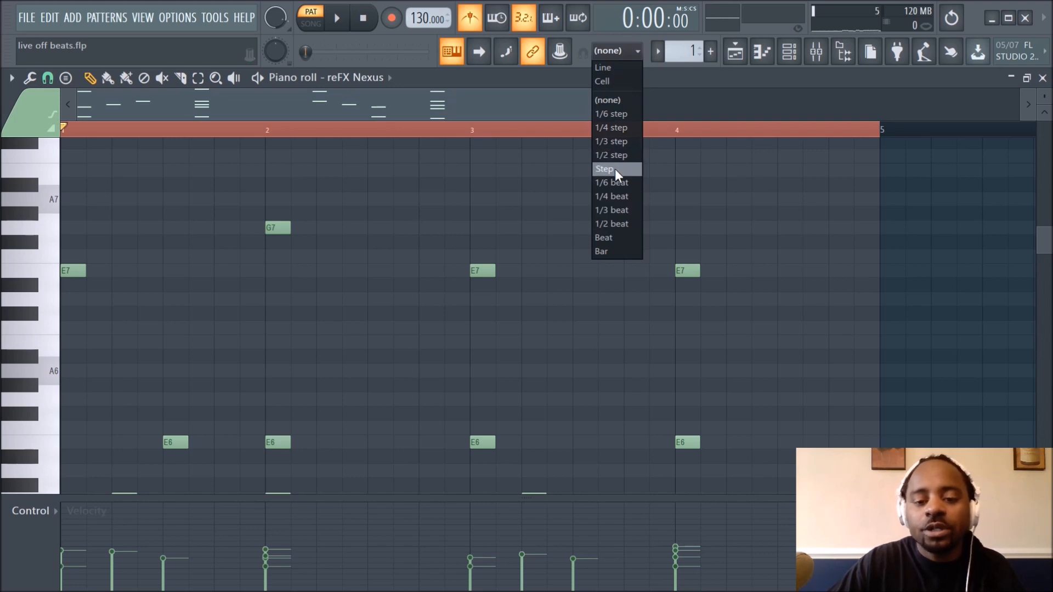
click(618, 222)
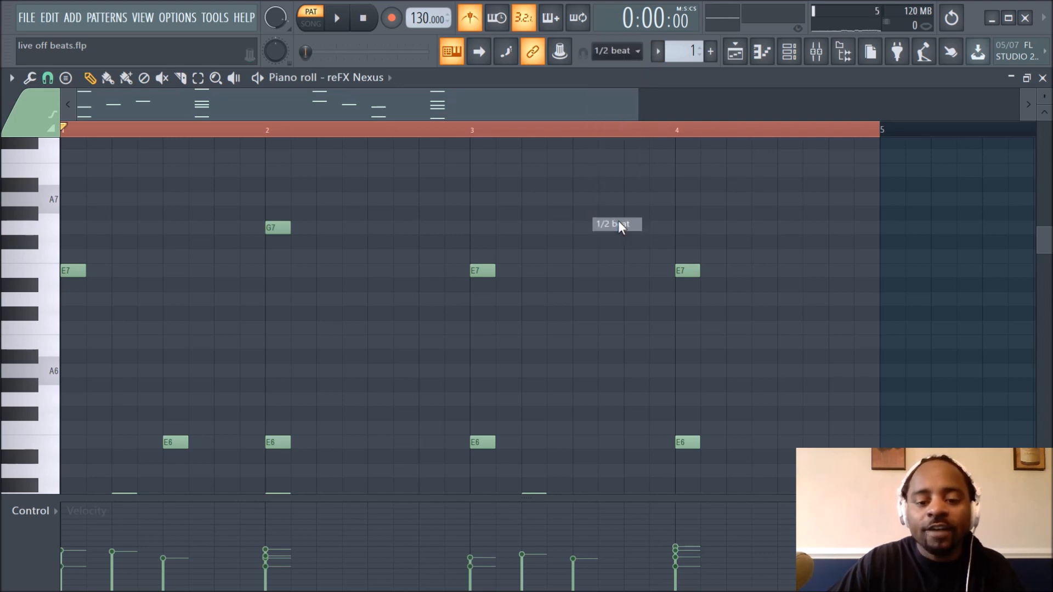
scroll(430, 221, up, 2)
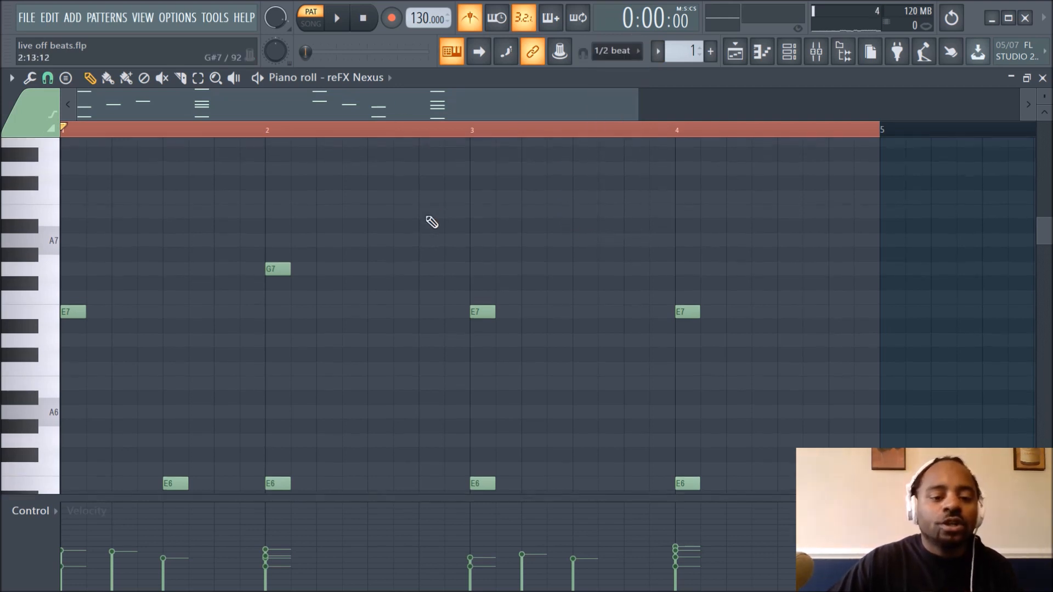
scroll(428, 140, down, 2)
scroll(426, 214, up, 4)
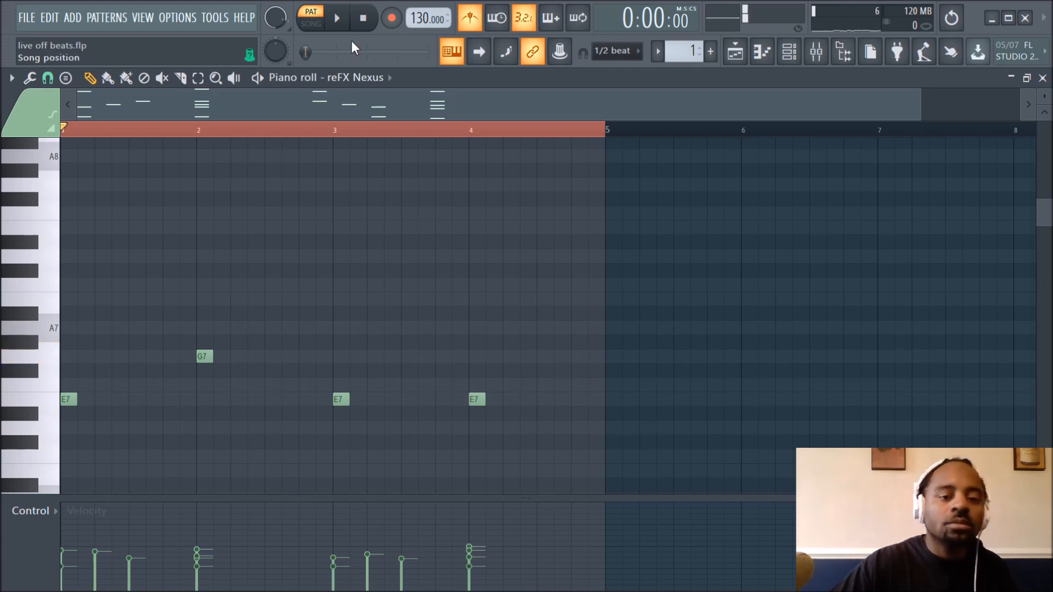
Try recording notes and automation into Pattern 1, stop, and undo the recorded take
click(391, 18)
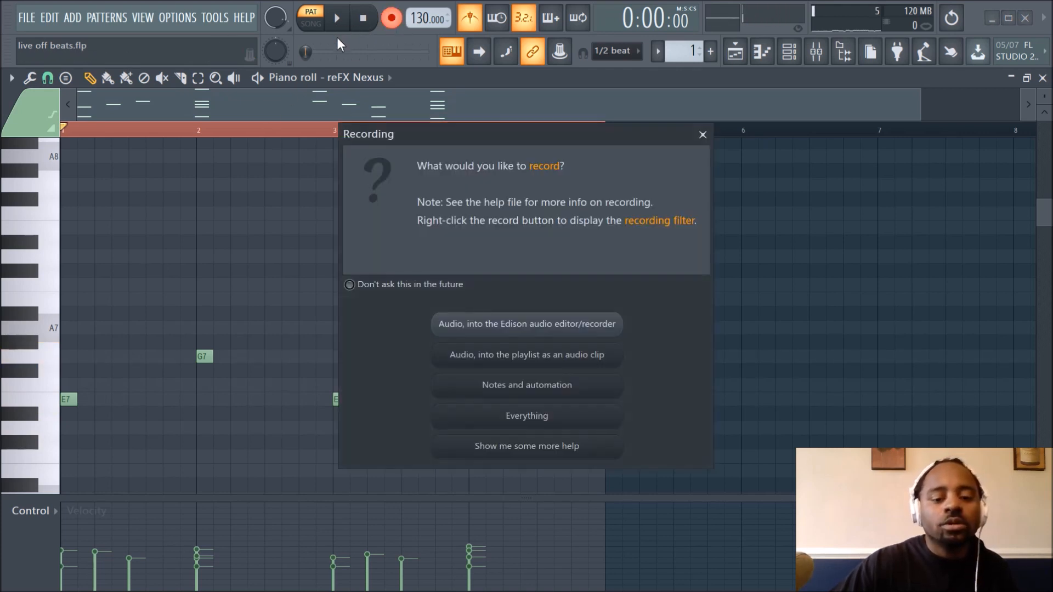
click(512, 388)
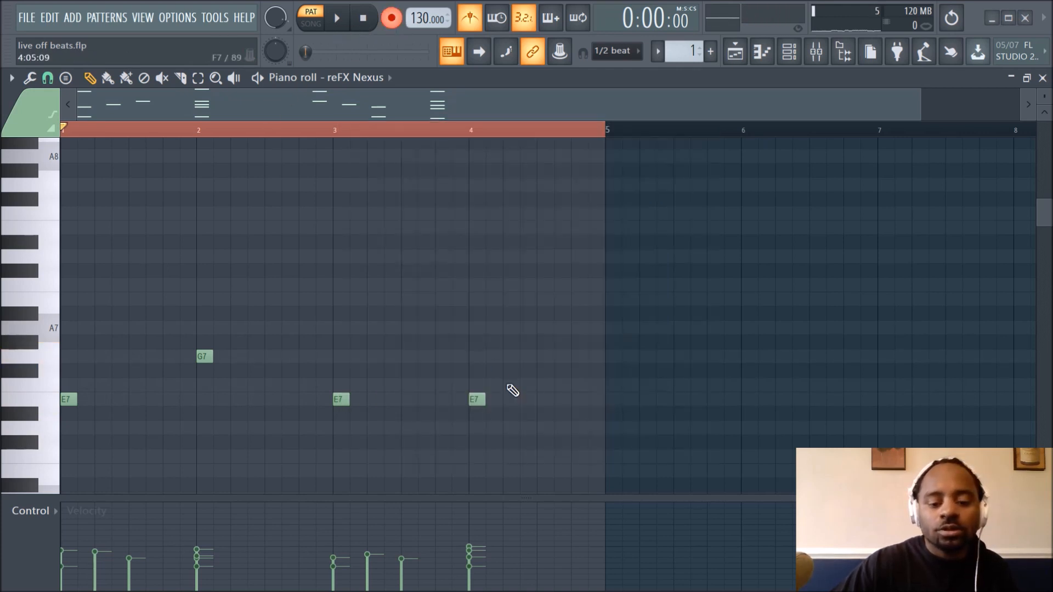
click(338, 22)
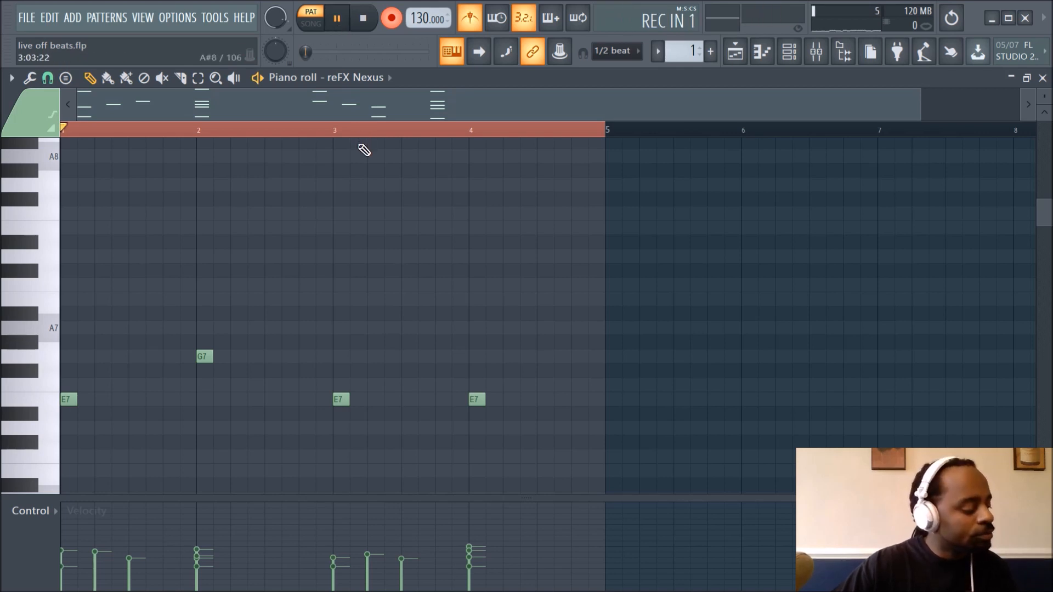
click(364, 18)
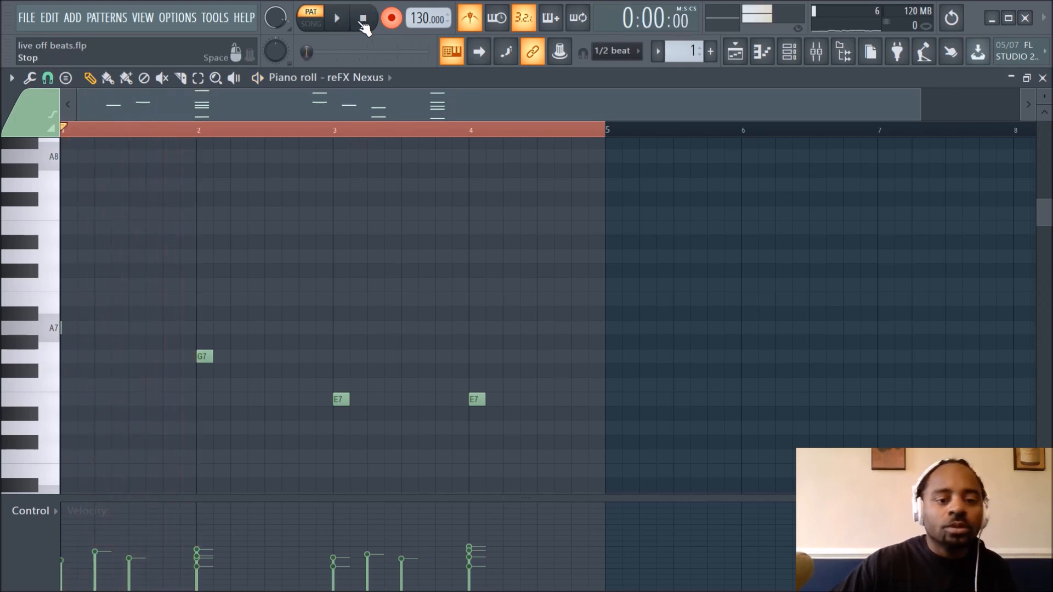
key(ctrl+z)
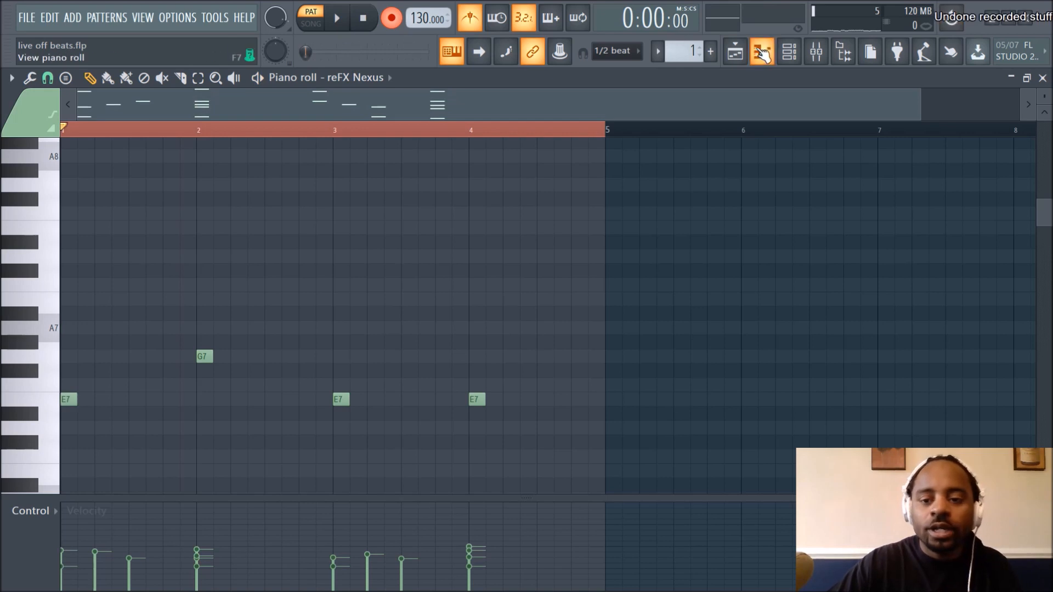
Lengthen the Pattern 1 clip on playlist Track 1 so it ends at the start of bar 5
click(740, 64)
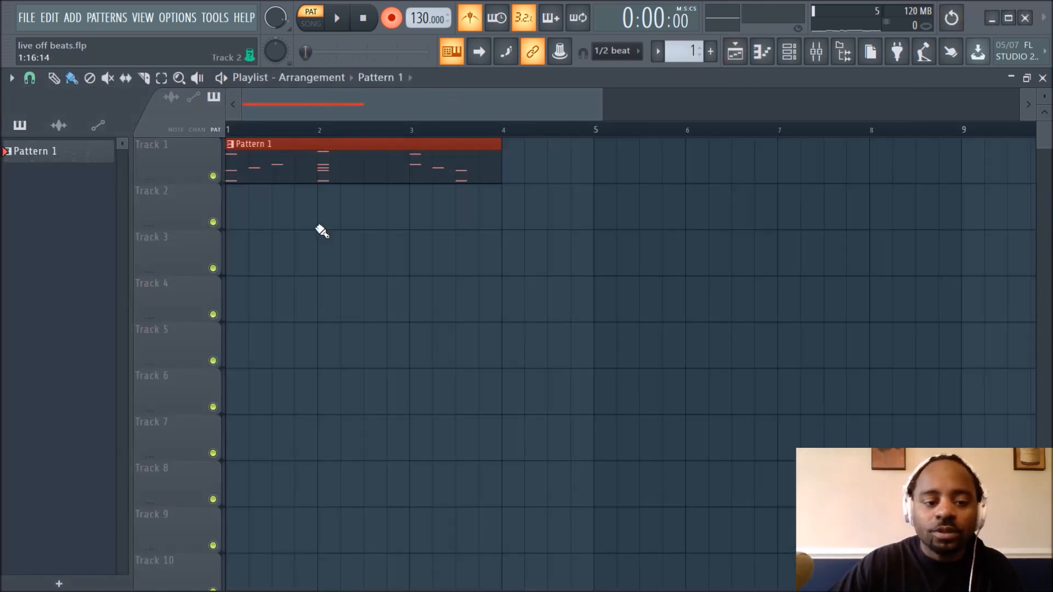
drag(501, 164, 593, 165)
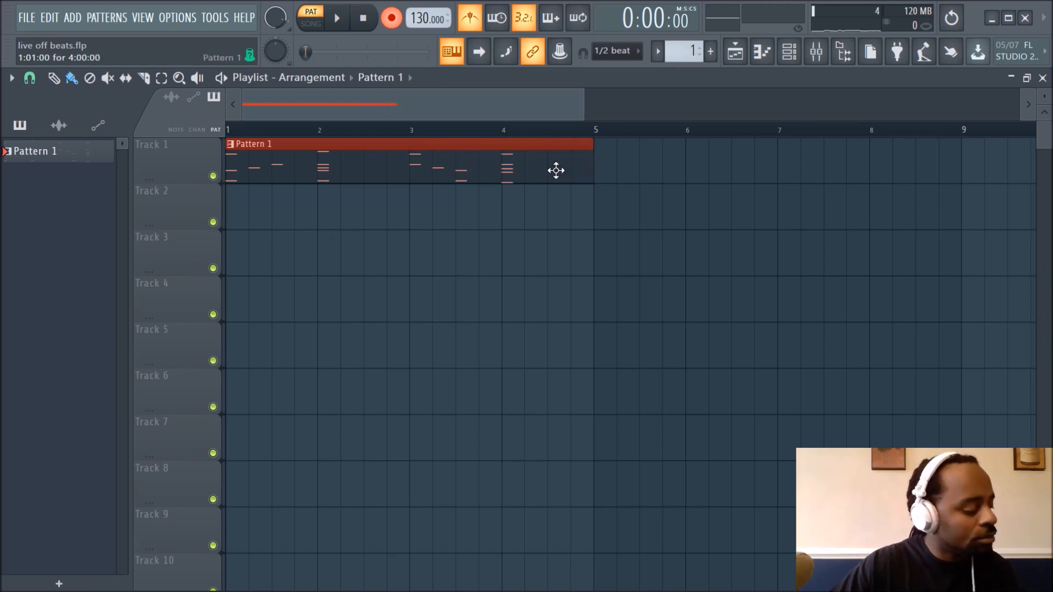
Try recording in song mode with Pattern 1 still selected, and stop the take
click(311, 22)
click(337, 20)
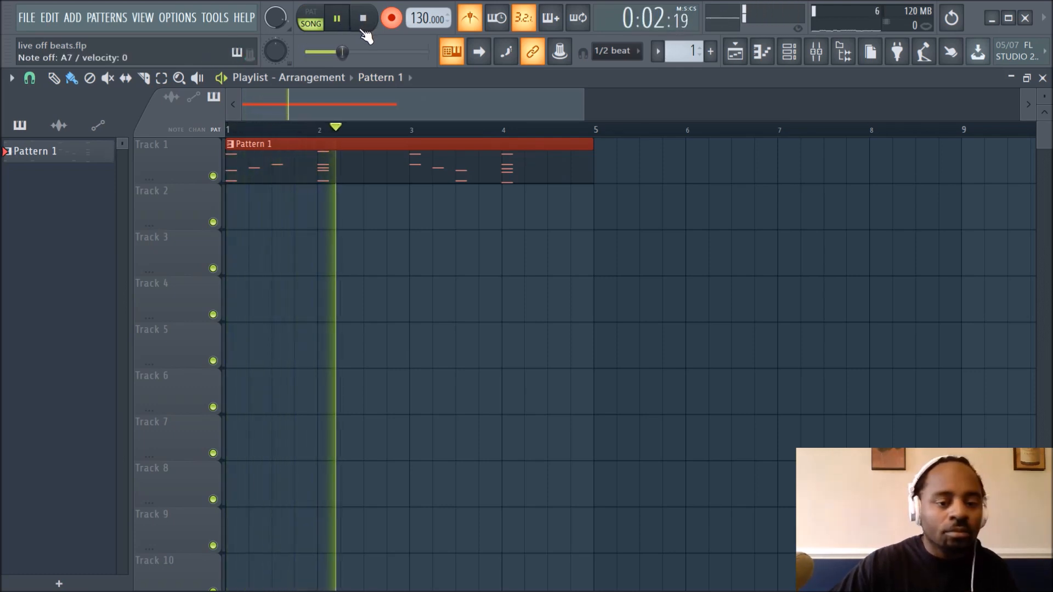
click(364, 26)
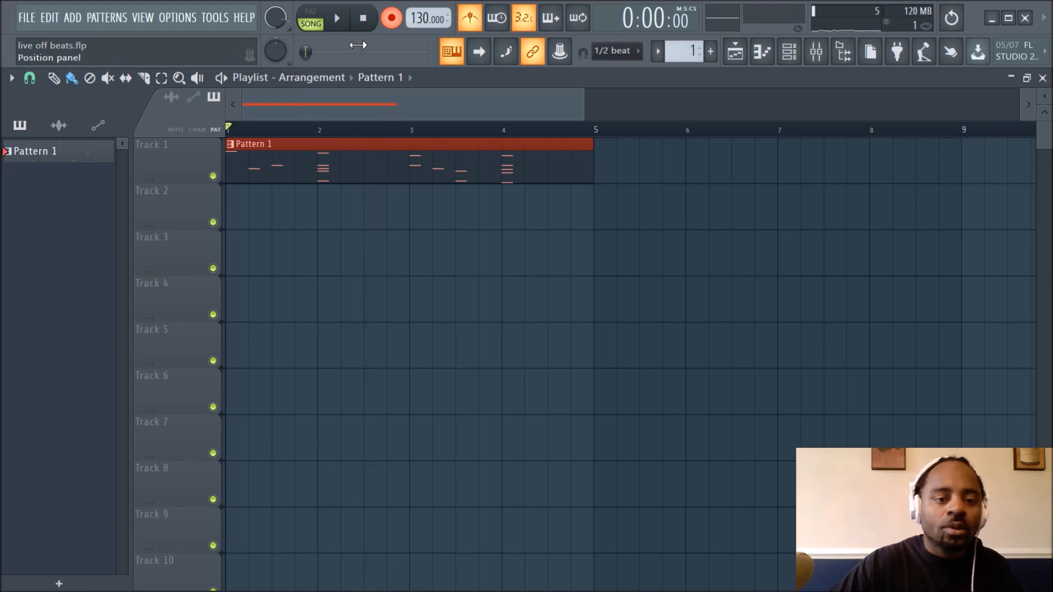
Switch back to pattern mode, play Pattern 1 to listen to it, and stop playback
click(312, 19)
click(338, 26)
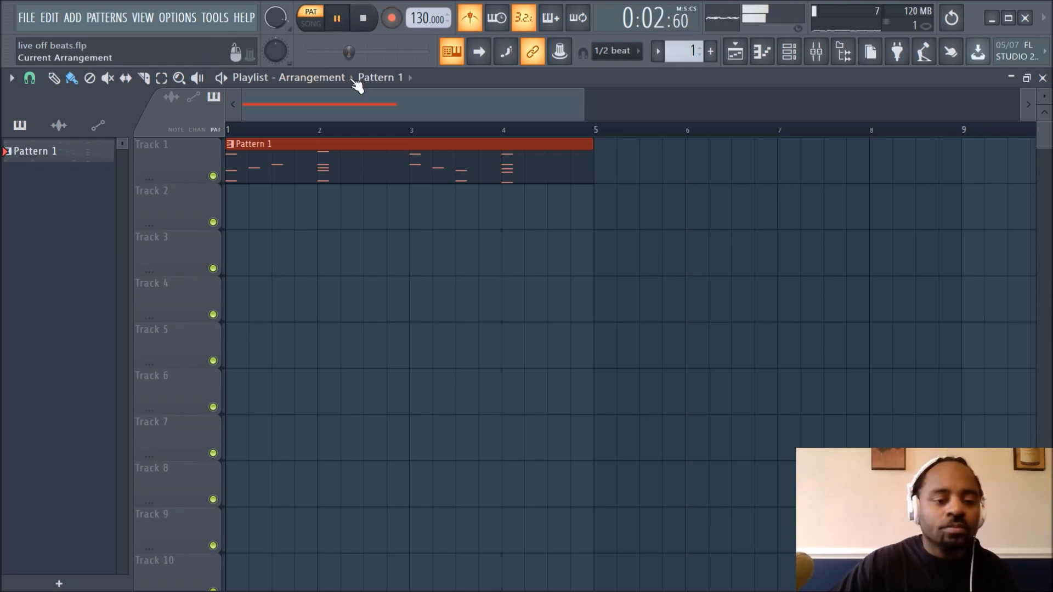
click(371, 28)
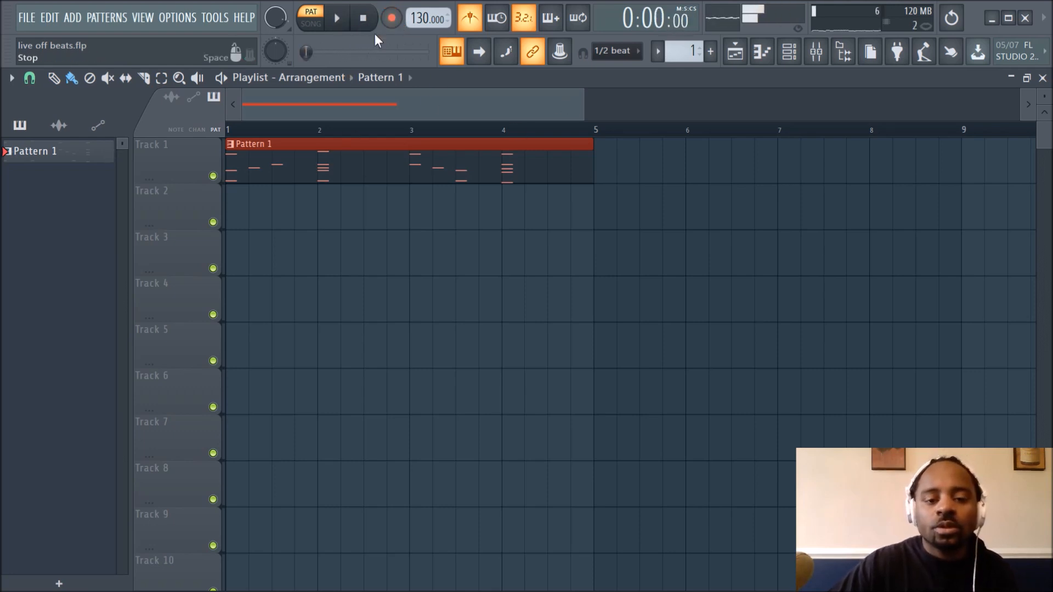
Create Pattern 2 with its default name and place it on Track 2 as a clip spanning bars 1 to 4
click(713, 52)
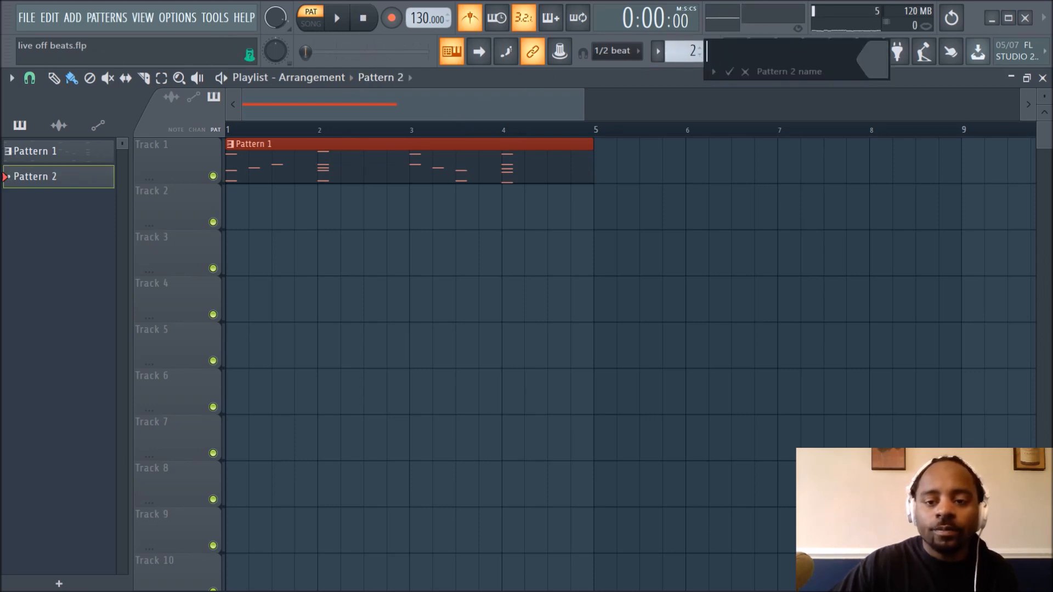
key(Return)
click(258, 204)
drag(294, 197, 591, 213)
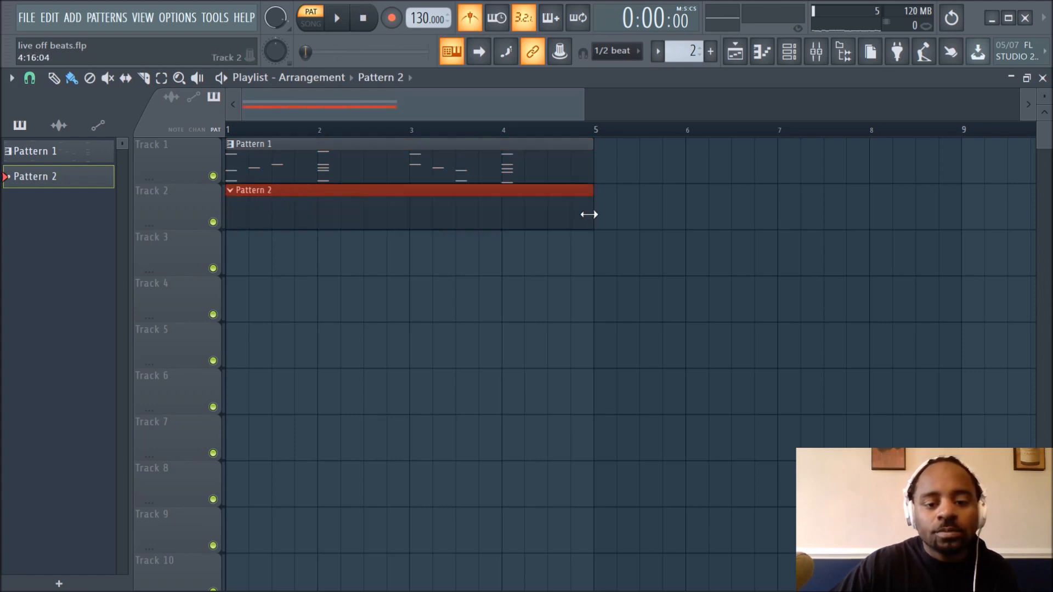
Record a take of notes and automation into Pattern 2 in song mode, and stop the recording
click(313, 24)
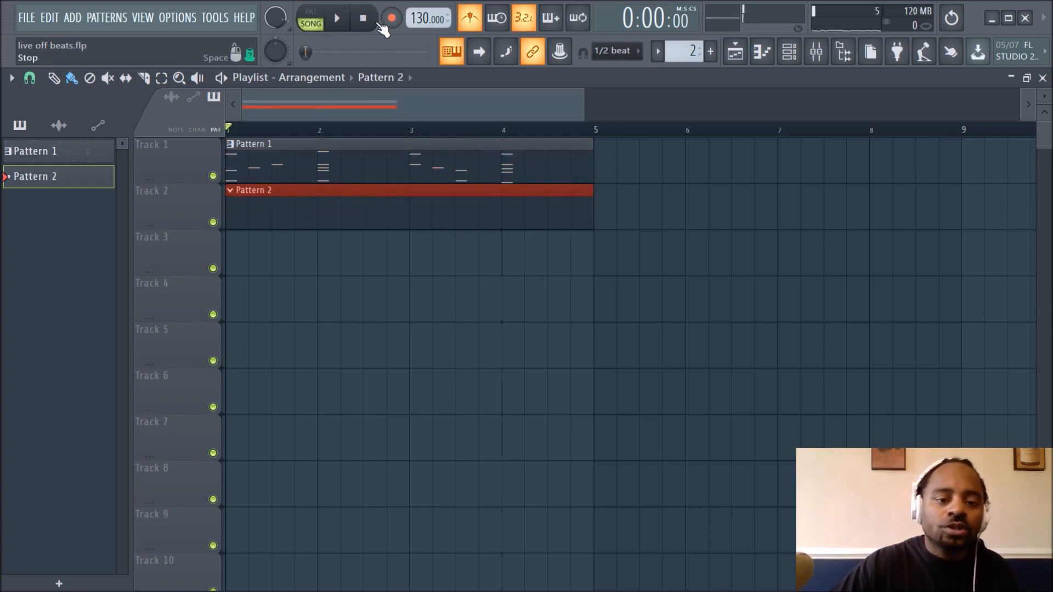
click(391, 18)
click(466, 385)
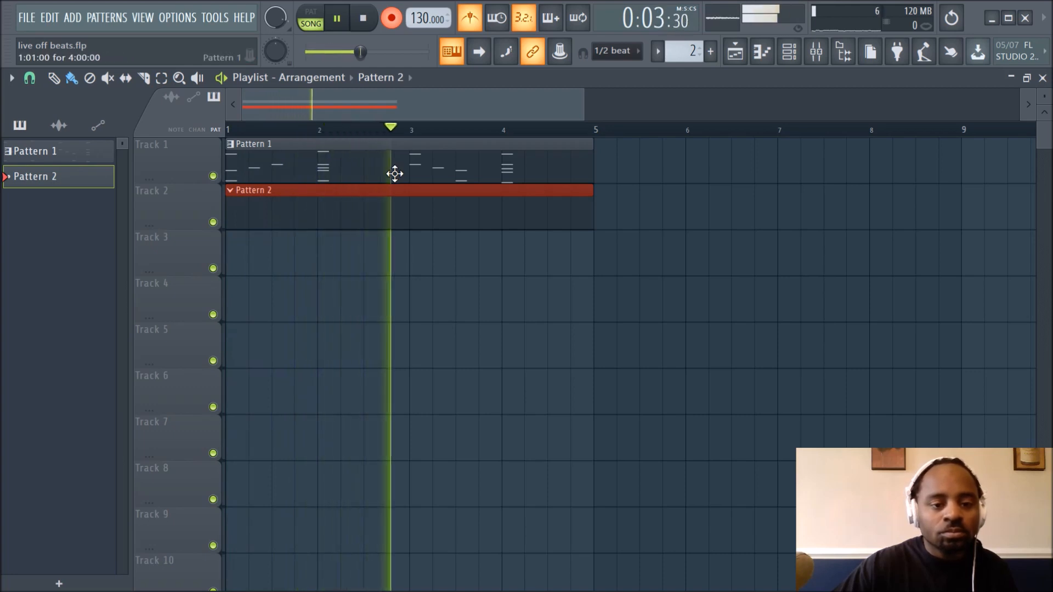
key(space)
Disarm recording, play both patterns together in song mode, and stop playback
click(390, 18)
click(338, 19)
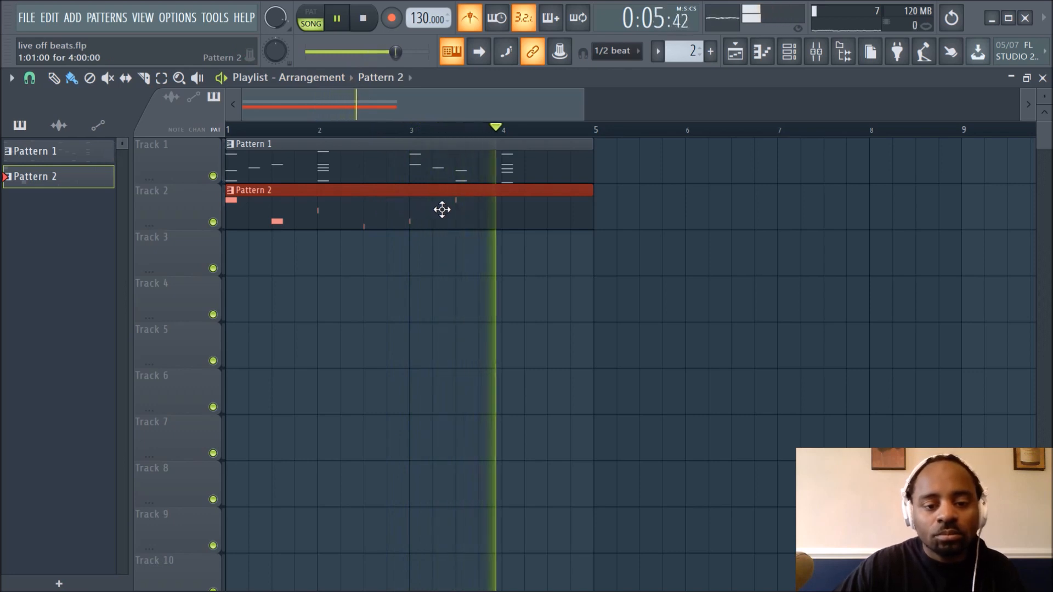
key(space)
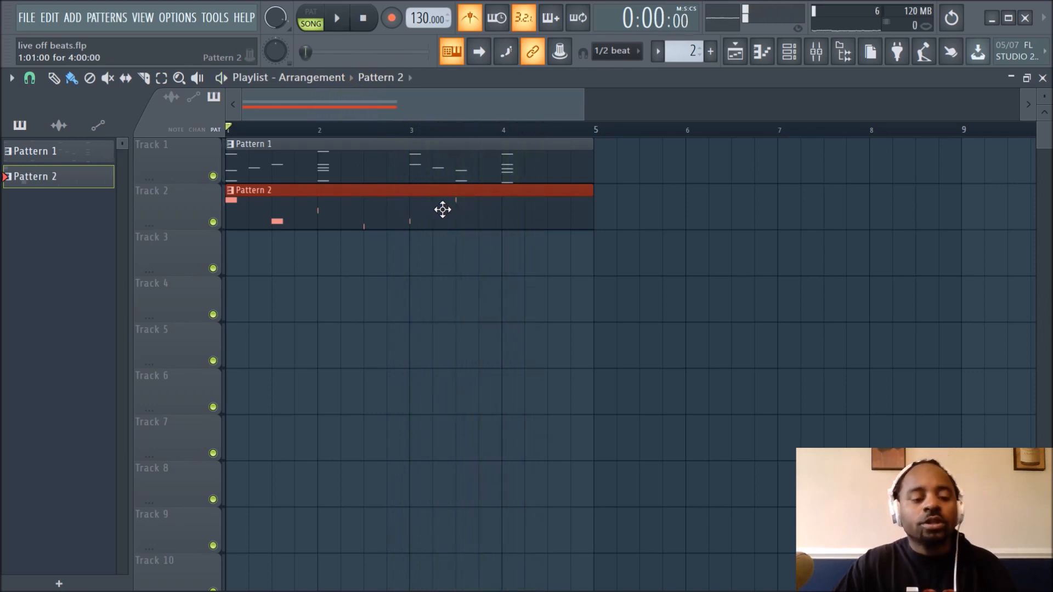
Open Pattern 1 in the piano roll and examine how its notes line up with the grid across all four bars
double_click(459, 176)
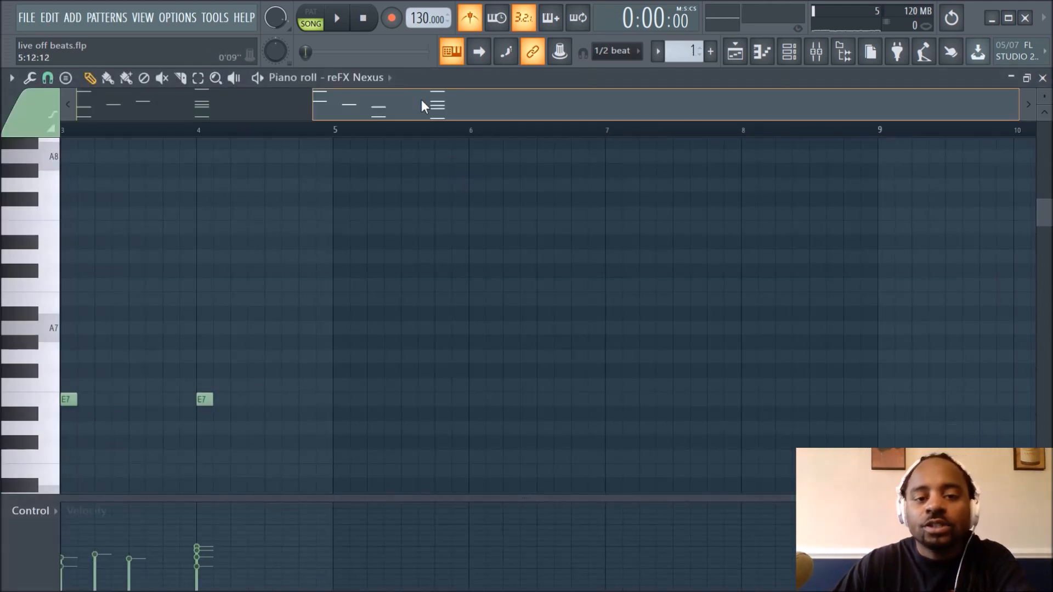
drag(421, 100, 174, 118)
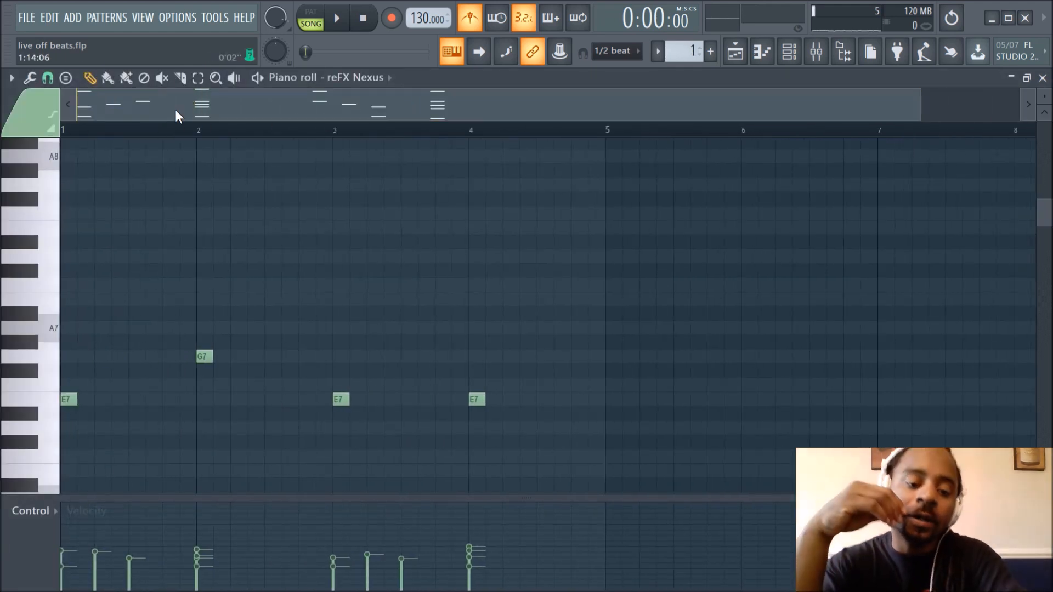
scroll(165, 134, down, 1)
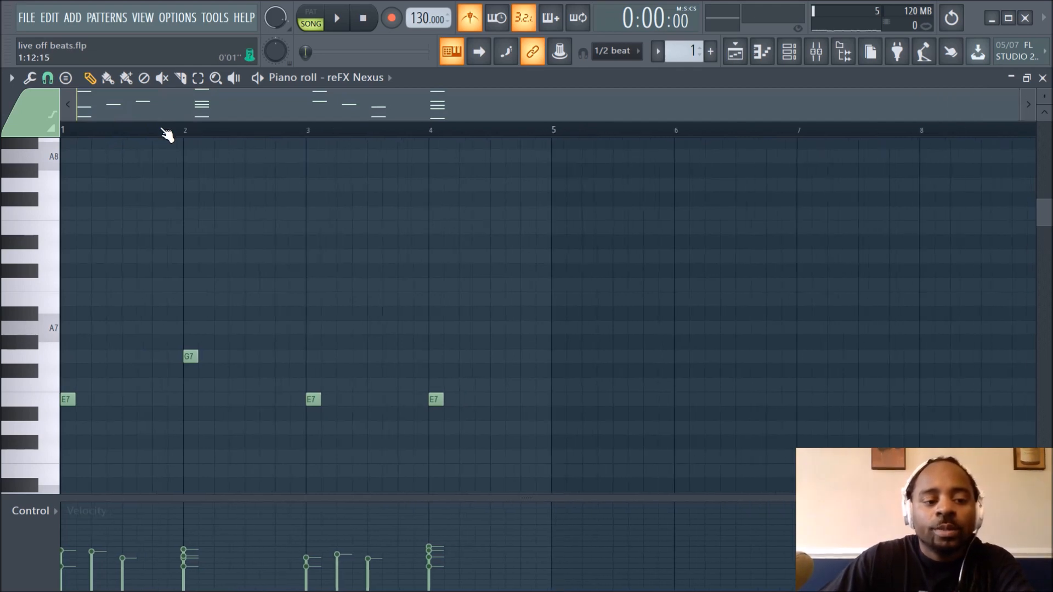
scroll(392, 201, down, 5)
scroll(389, 204, down, 2)
scroll(390, 204, up, 1)
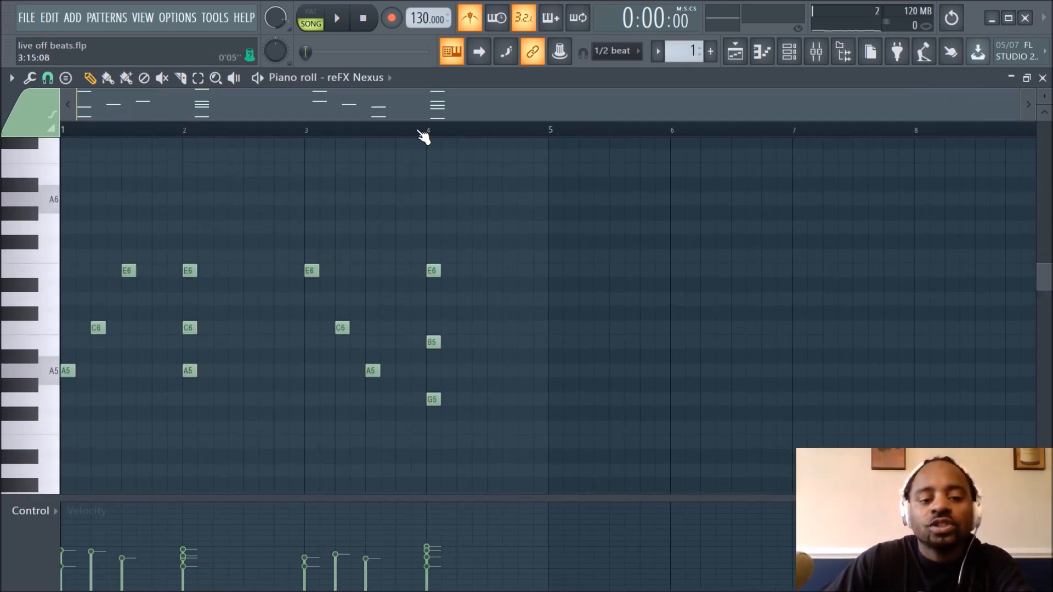
scroll(426, 141, up, 2)
drag(443, 102, 145, 135)
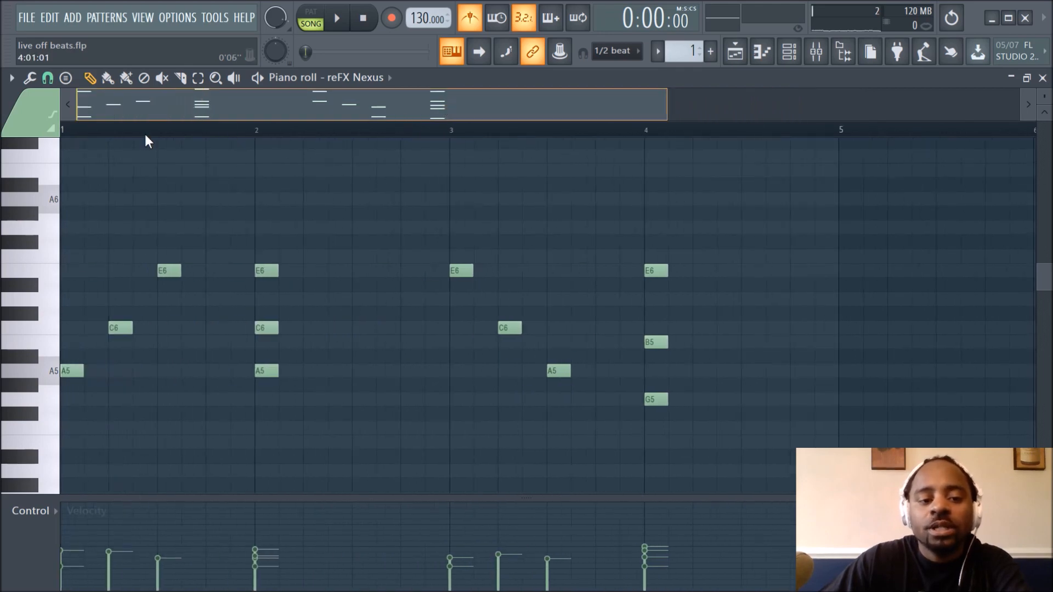
scroll(346, 207, down, 3)
scroll(348, 209, up, 1)
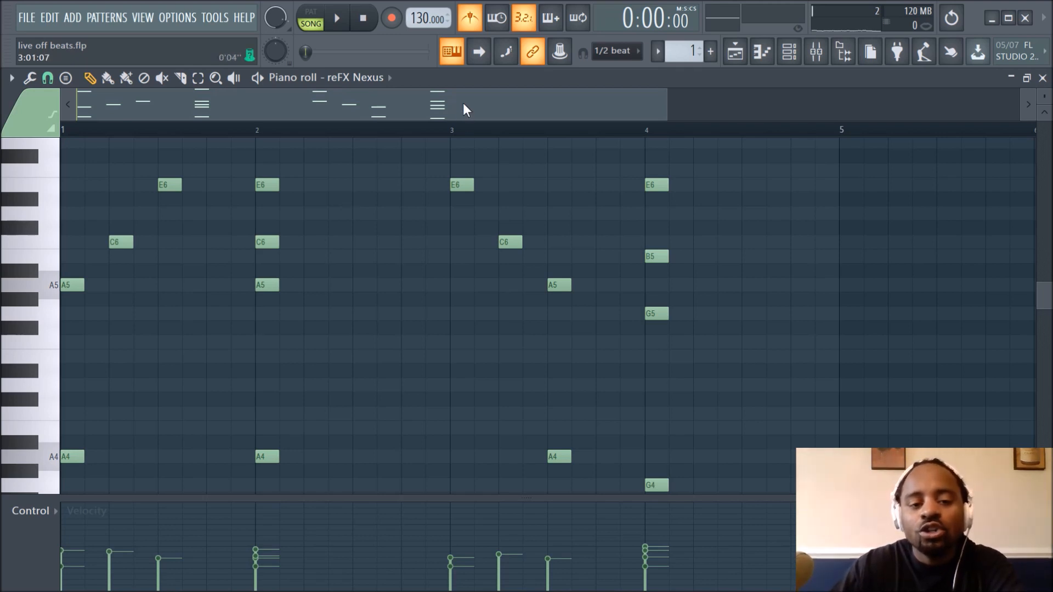
Set the main snap to (none), select all of Pattern 1's notes, and change the piano roll's own snap setting
click(613, 50)
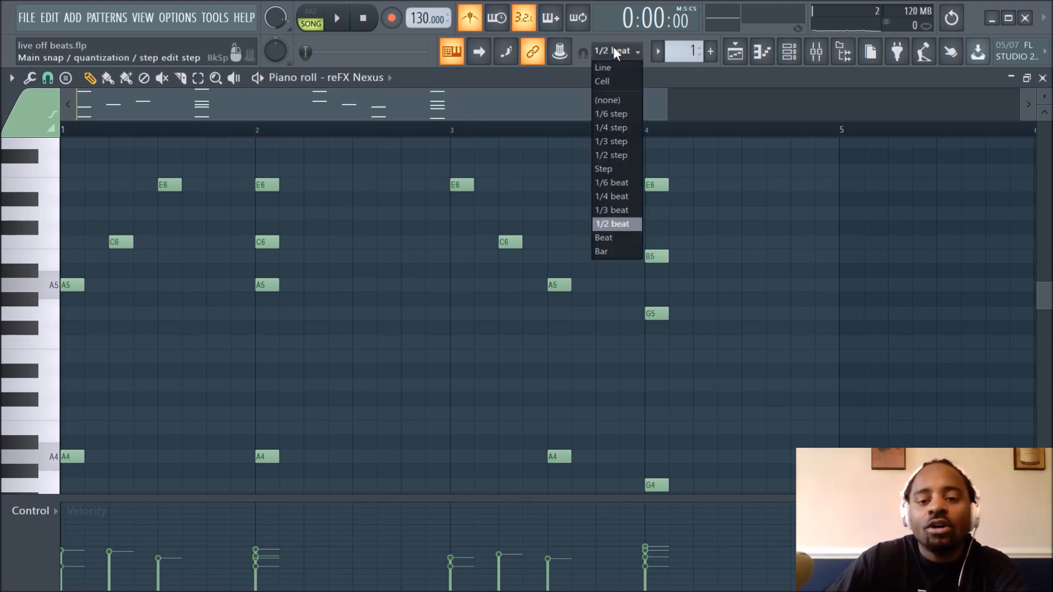
click(624, 102)
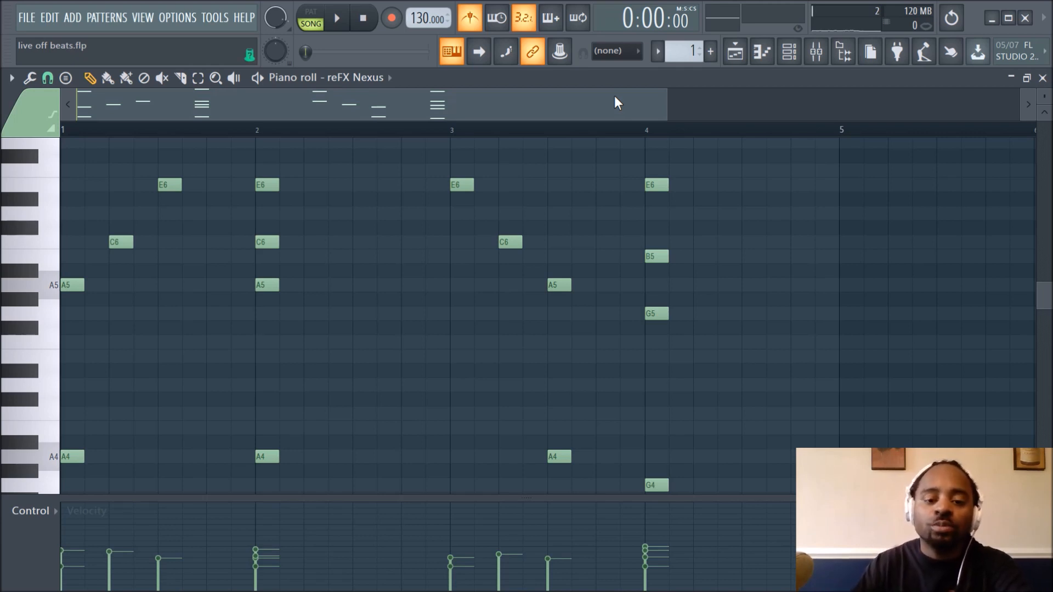
key(ctrl+a)
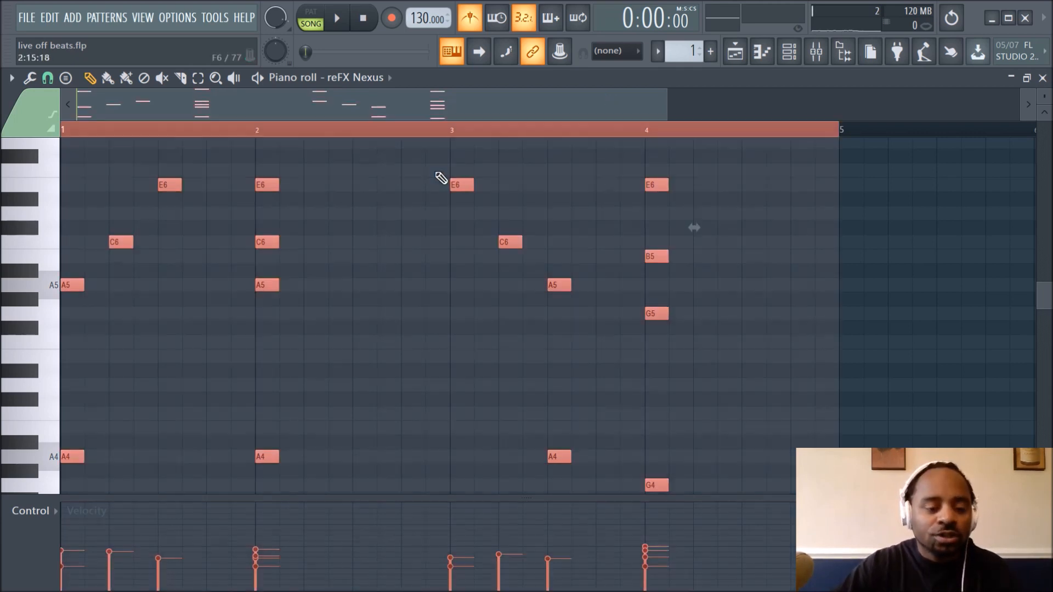
click(47, 78)
click(71, 147)
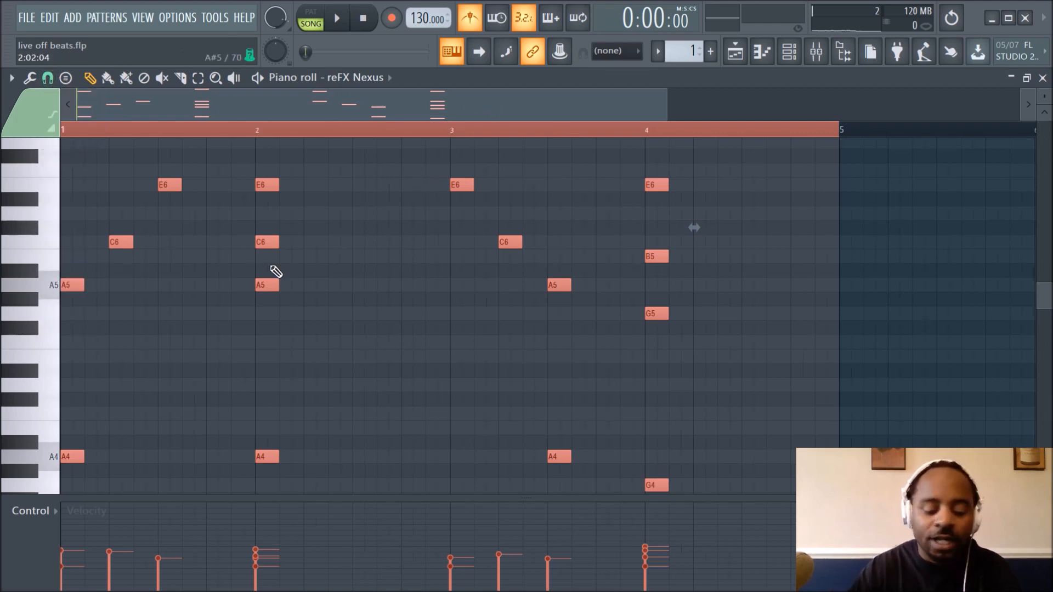
Nudge all of Pattern 1's selected notes slightly later, just off the bar lines
key(shift+Right)
key(shift+Right)
key(shift+Right)
key(shift+Right)
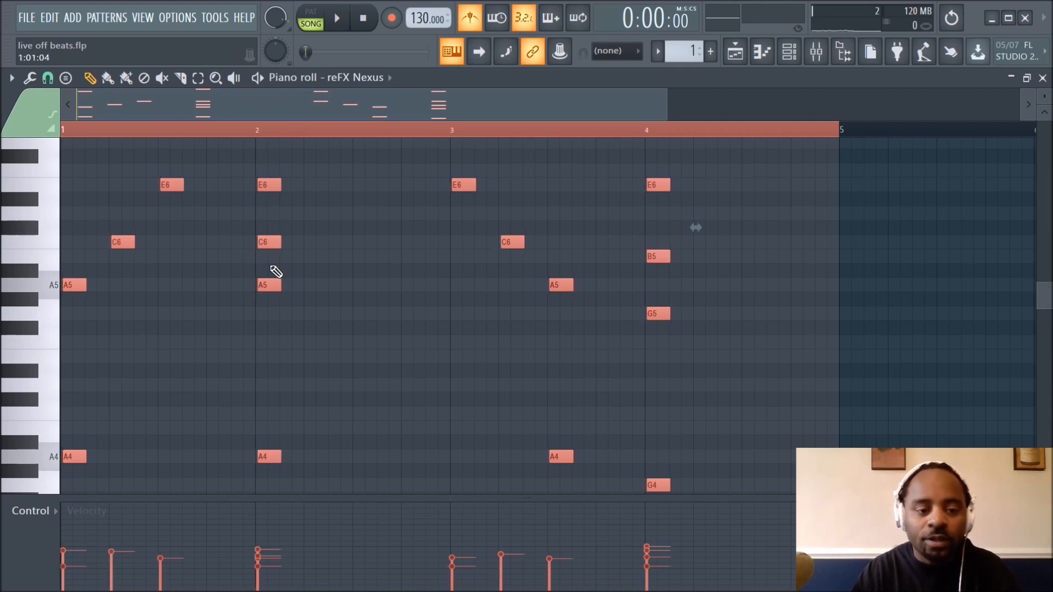